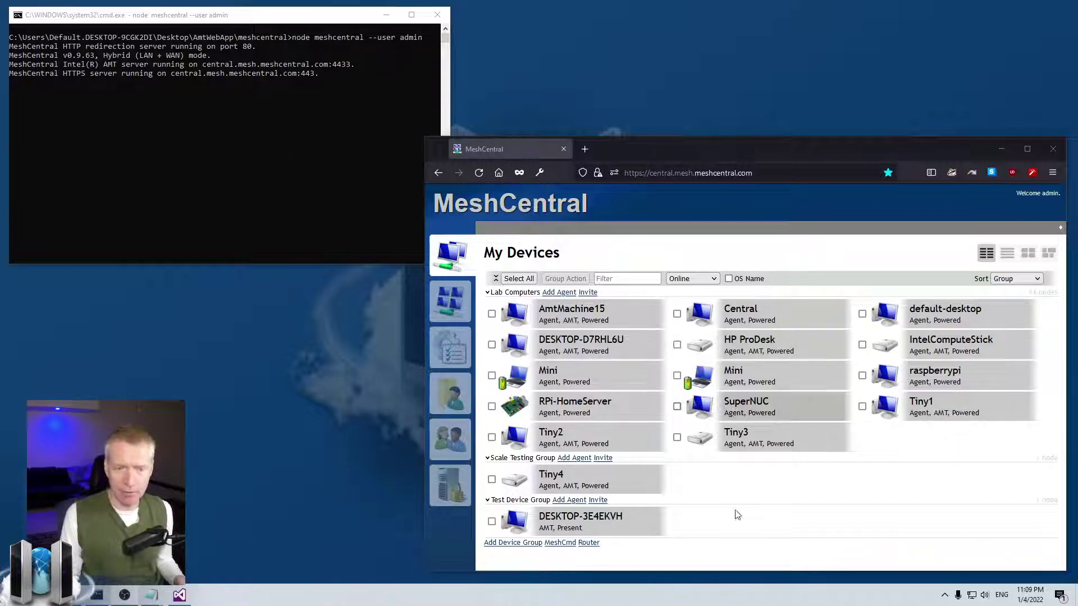
Step: Start a remote desktop session on AmtMachine15, then disconnect it and return to the device list
click(579, 319)
click(559, 228)
click(507, 279)
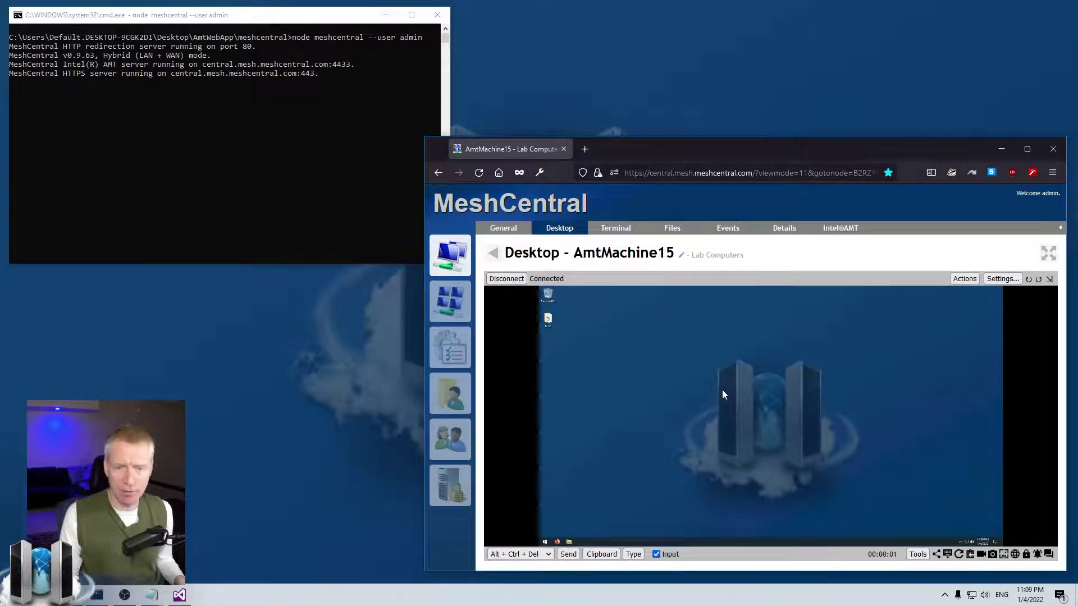
click(507, 279)
click(493, 252)
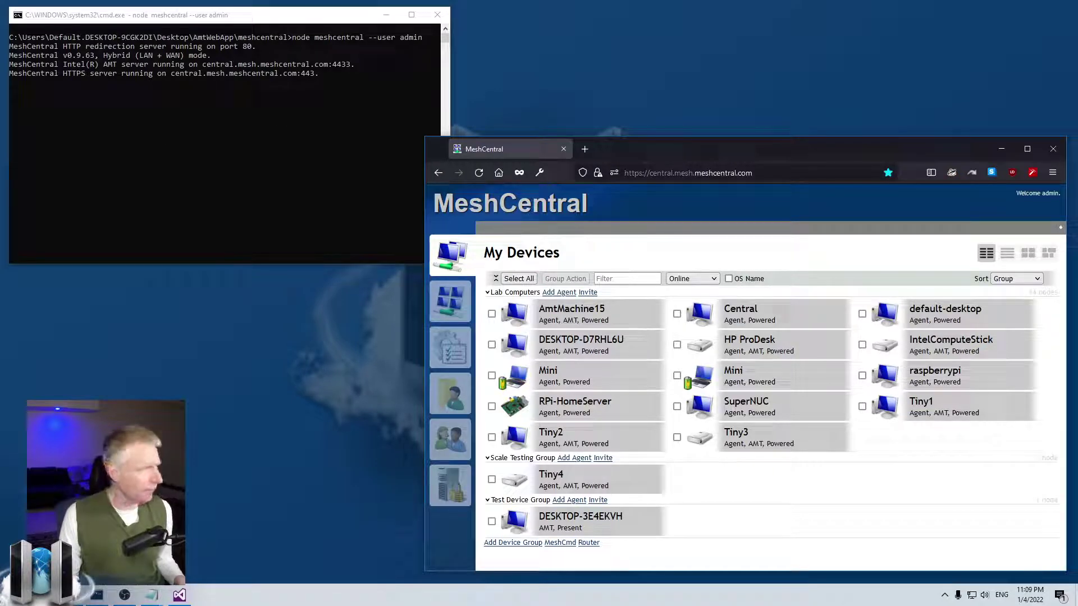
Step: Bring up config.json in Notepad and examine its overall structure, including the title entry of the devtest domain section
drag(0, 129, 502, 164)
scroll(444, 338, down, 20)
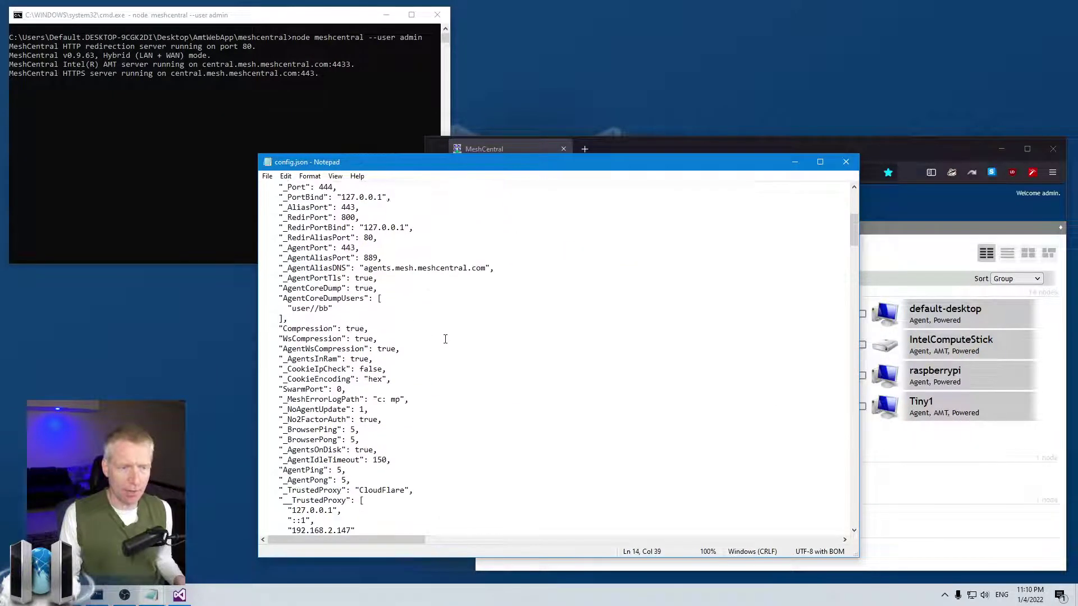
scroll(436, 336, down, 20)
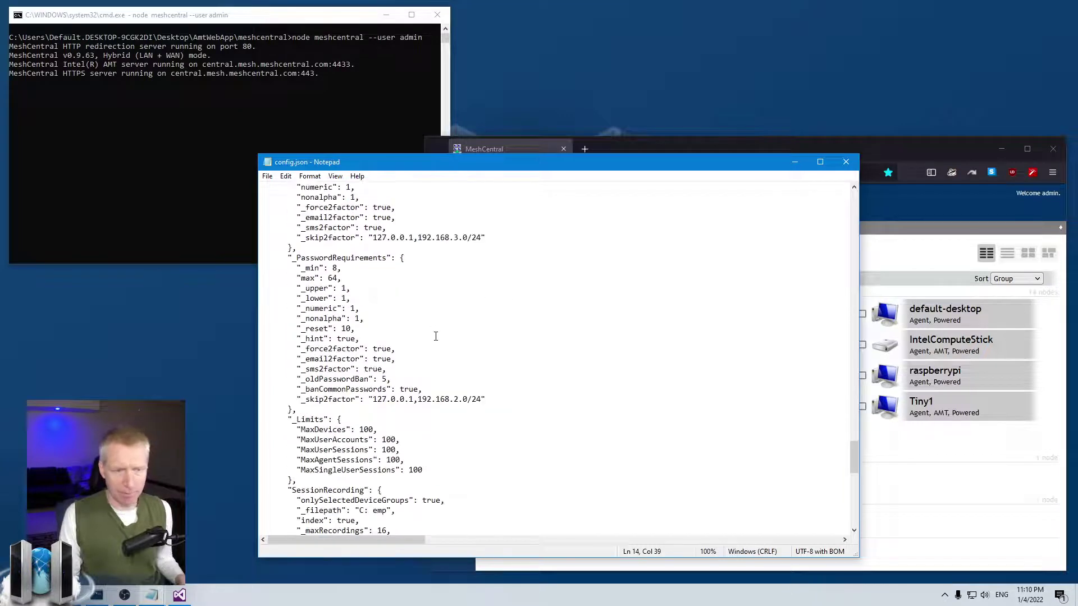
double_click(299, 369)
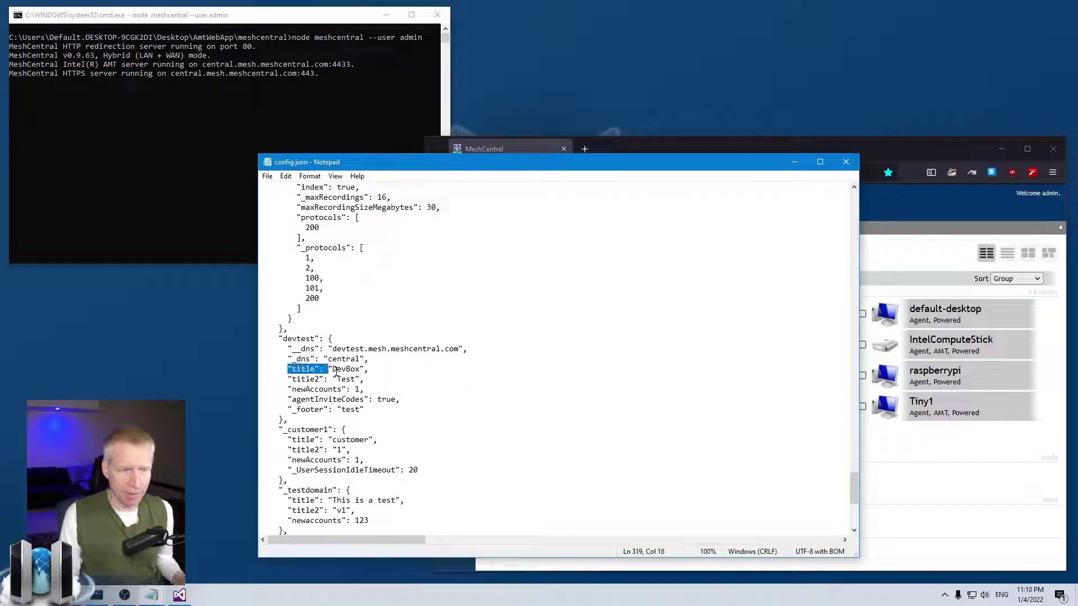
click(298, 371)
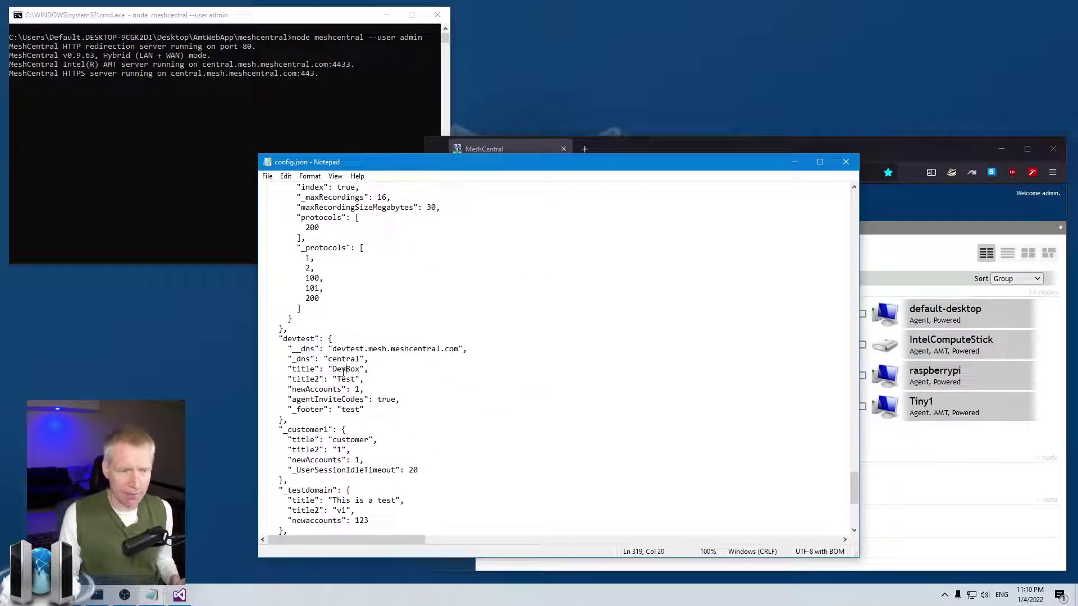
double_click(293, 340)
scroll(561, 421, down, 8)
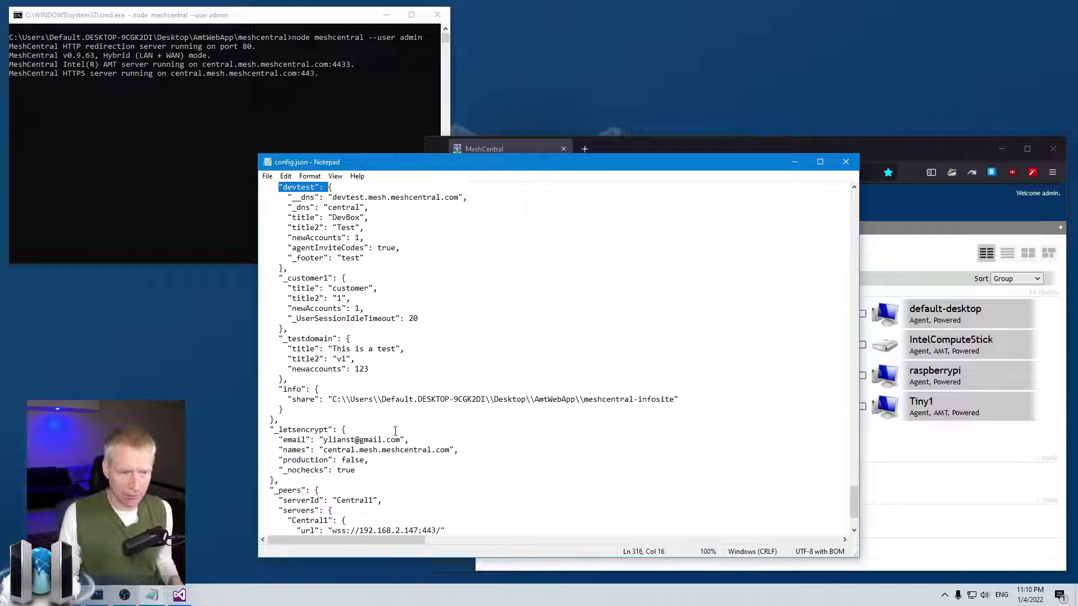
drag(855, 507, 851, 199)
click(529, 248)
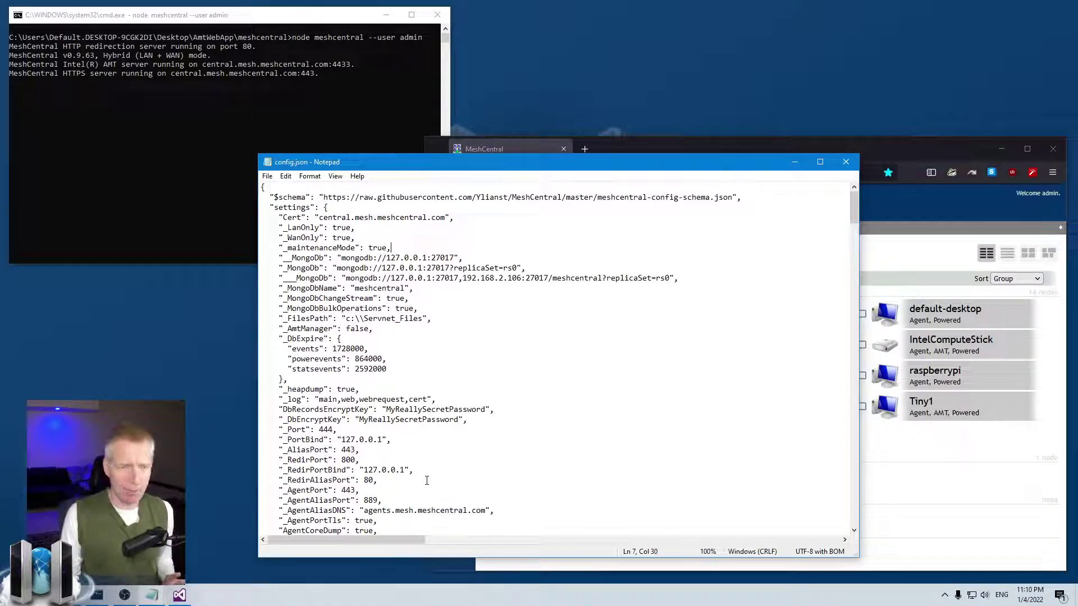
click(651, 149)
click(588, 156)
text(https://www.w3schools.in/json/json-syntax/)
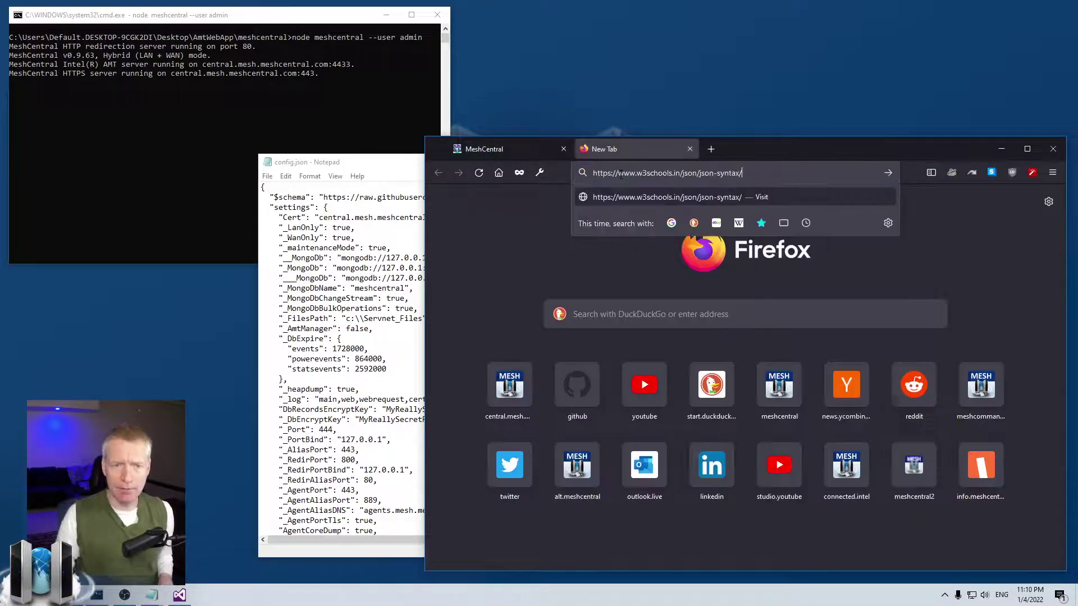
key(Return)
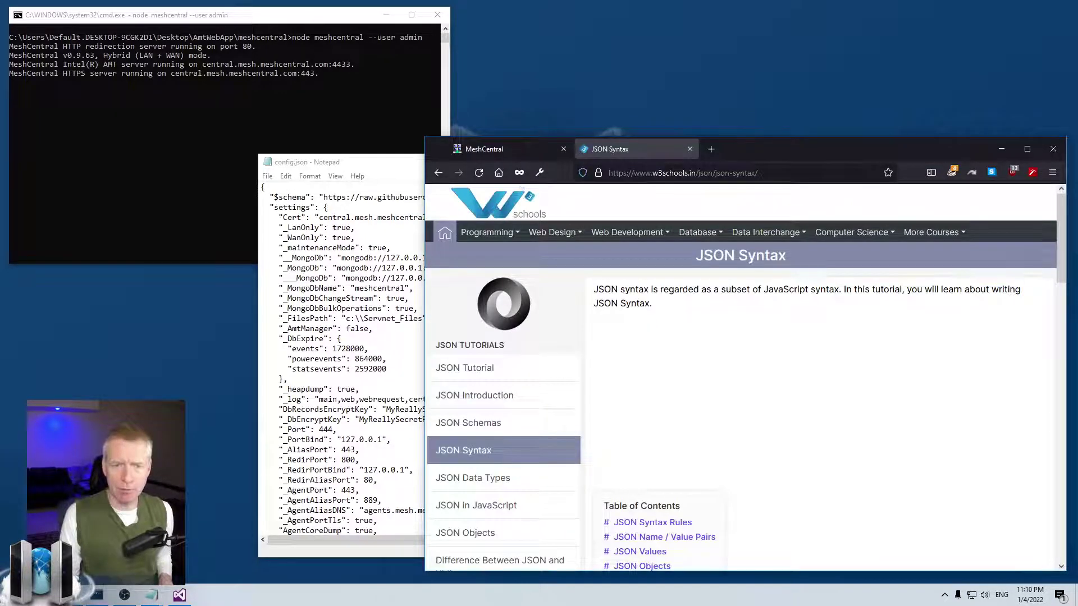
drag(729, 137, 723, 19)
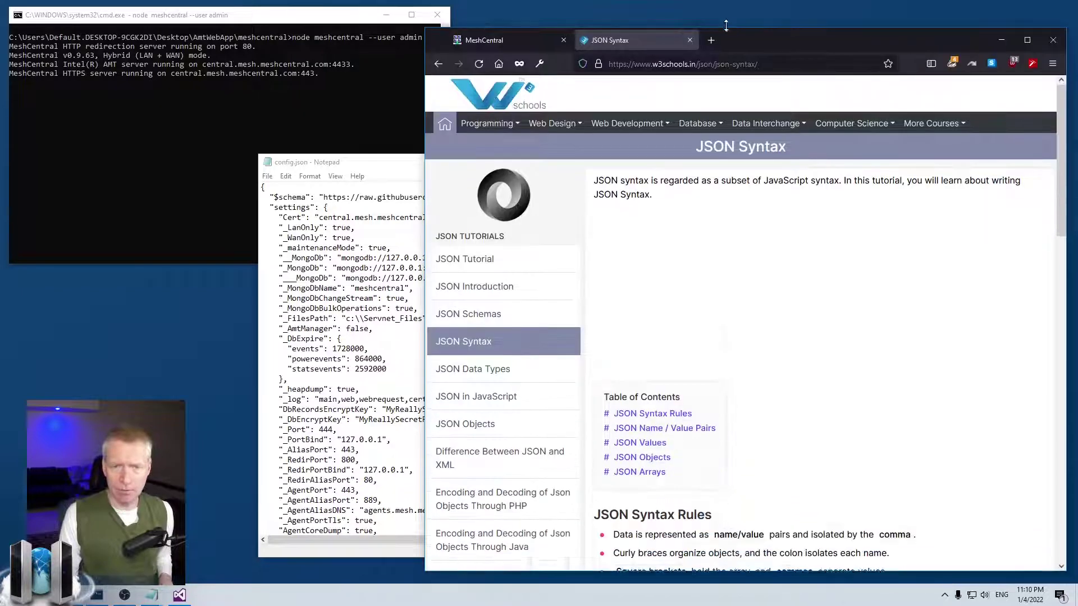
Step: Examine the JSON syntax rules, name/value pairs, value types, objects and the brackets enclosing the students array example
scroll(774, 324, down, 2)
scroll(774, 325, down, 5)
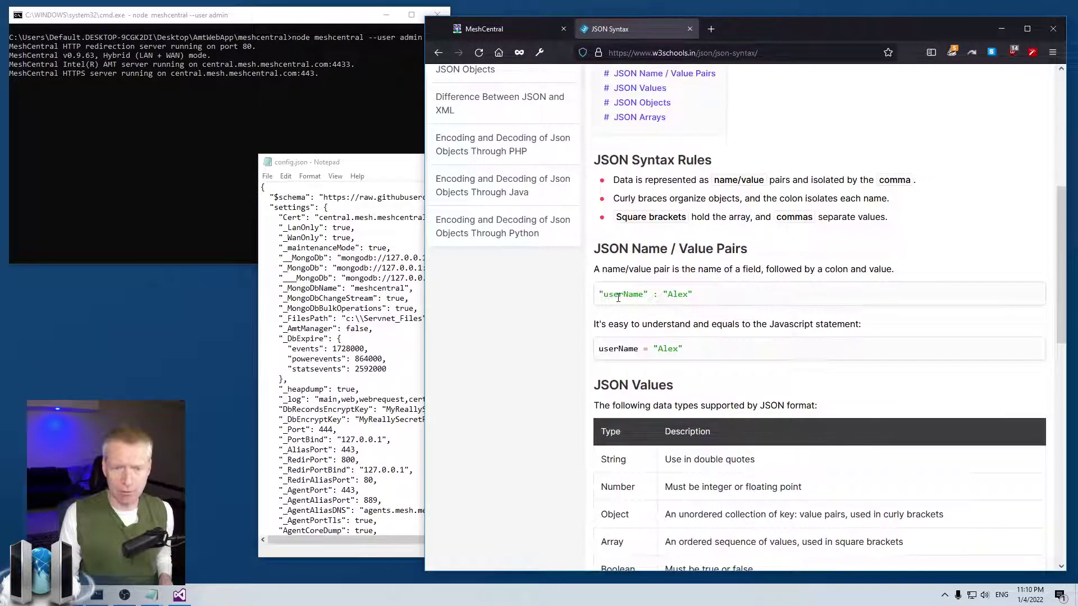
scroll(679, 324, down, 7)
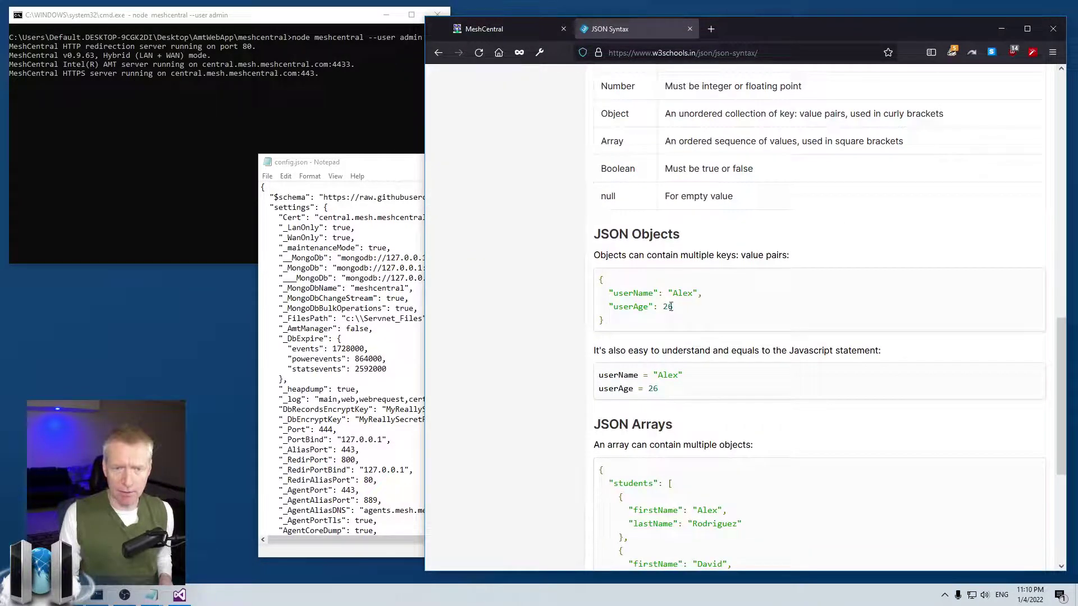
scroll(705, 389, down, 5)
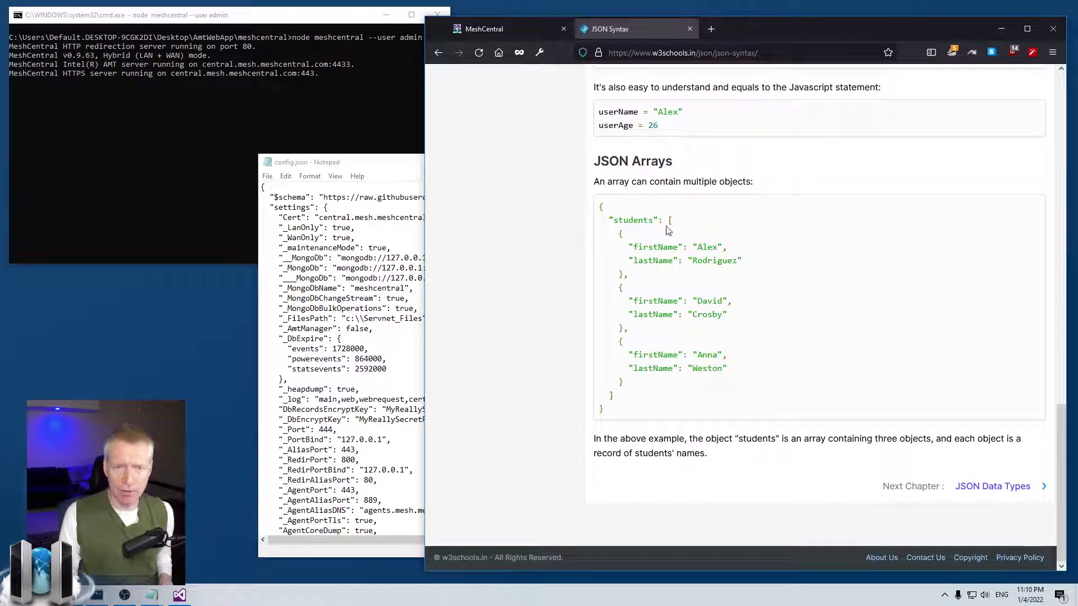
double_click(668, 220)
double_click(611, 395)
drag(618, 234, 698, 383)
click(697, 385)
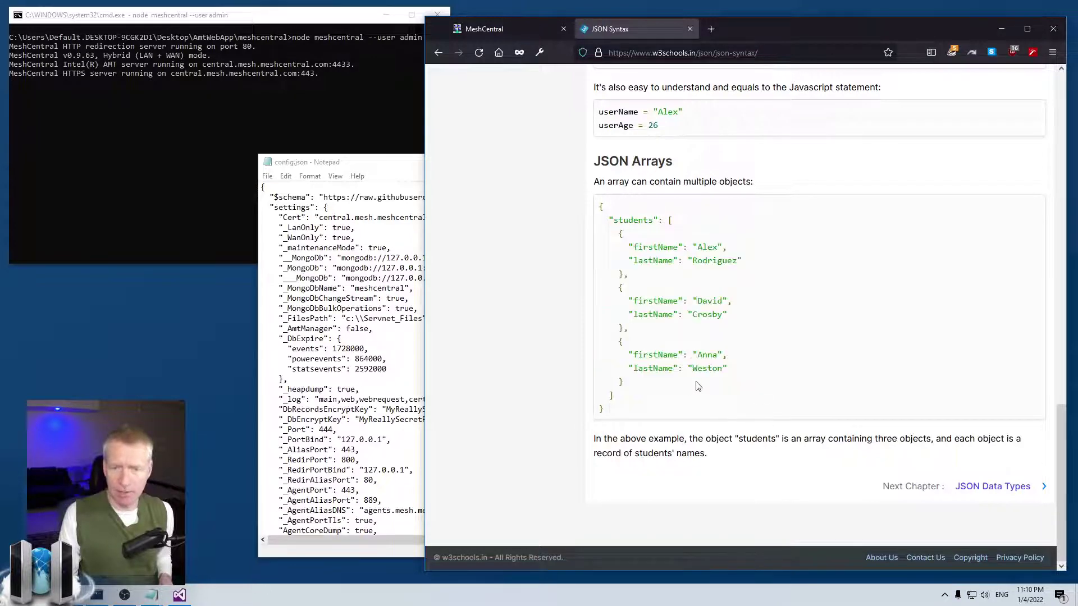
Step: Look through the JSON Data Types chapter down to the Array section, then close the tutorial and shrink the browser window
click(1021, 493)
scroll(801, 379, down, 10)
scroll(802, 378, down, 5)
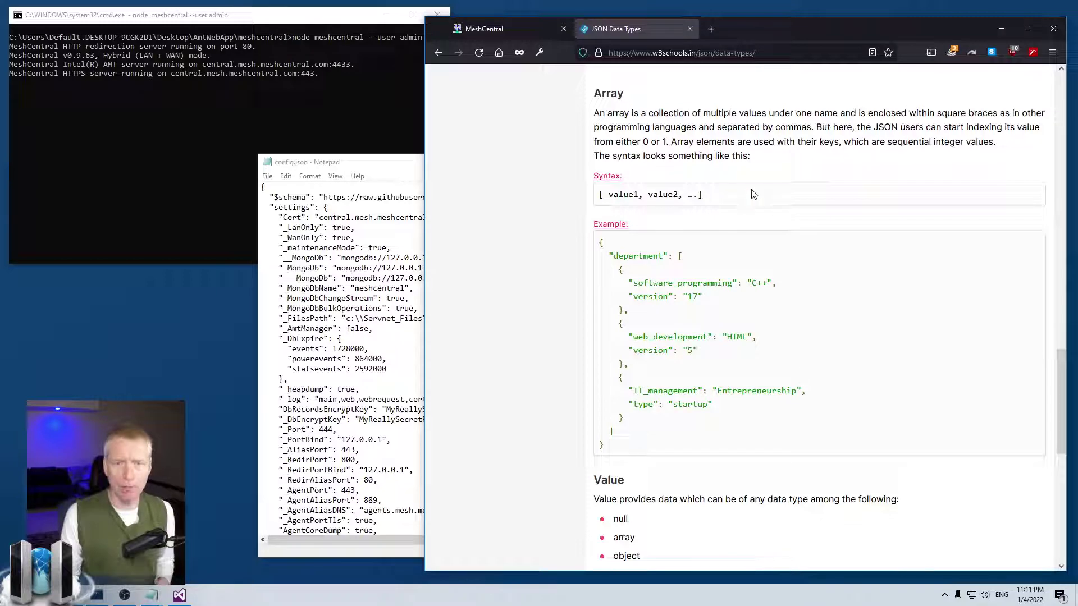
click(690, 29)
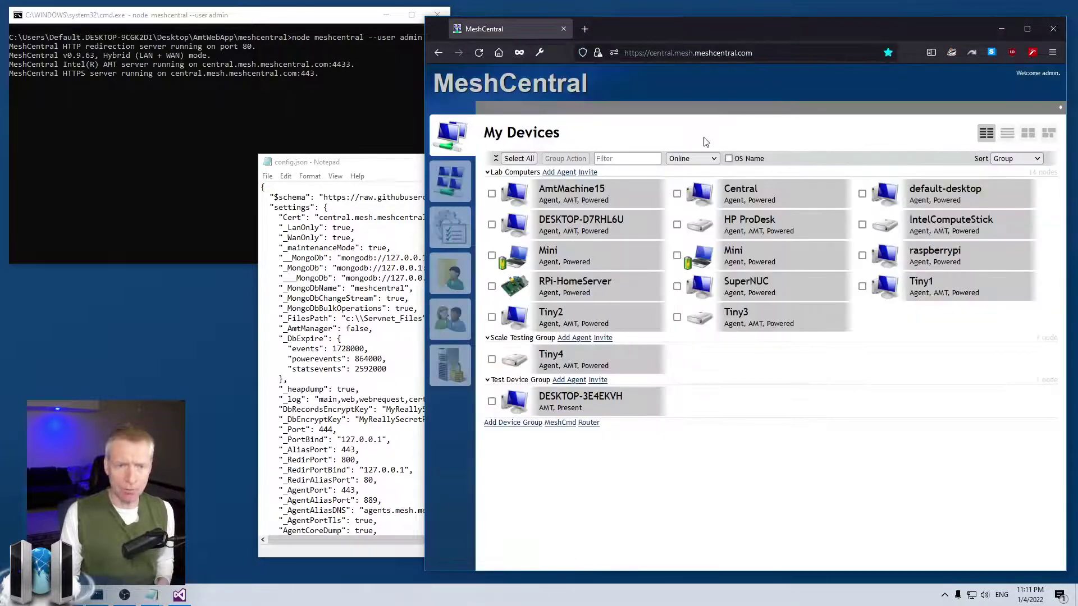
drag(737, 17, 732, 112)
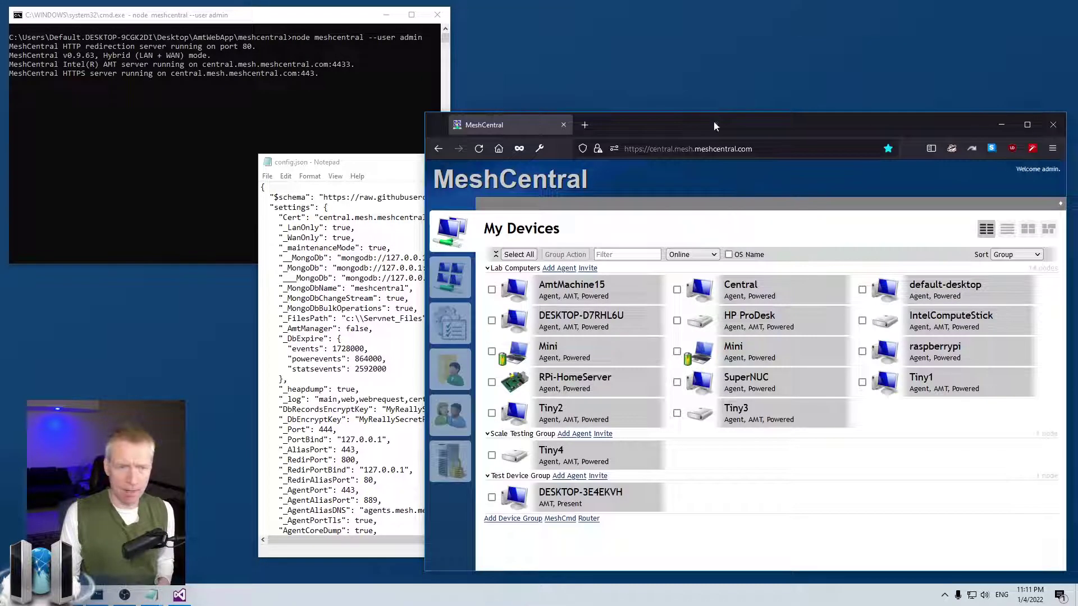
Step: Insert the invalid line "fgkdf;gdfgk" below the $schema entry in config.json and save the file
click(312, 186)
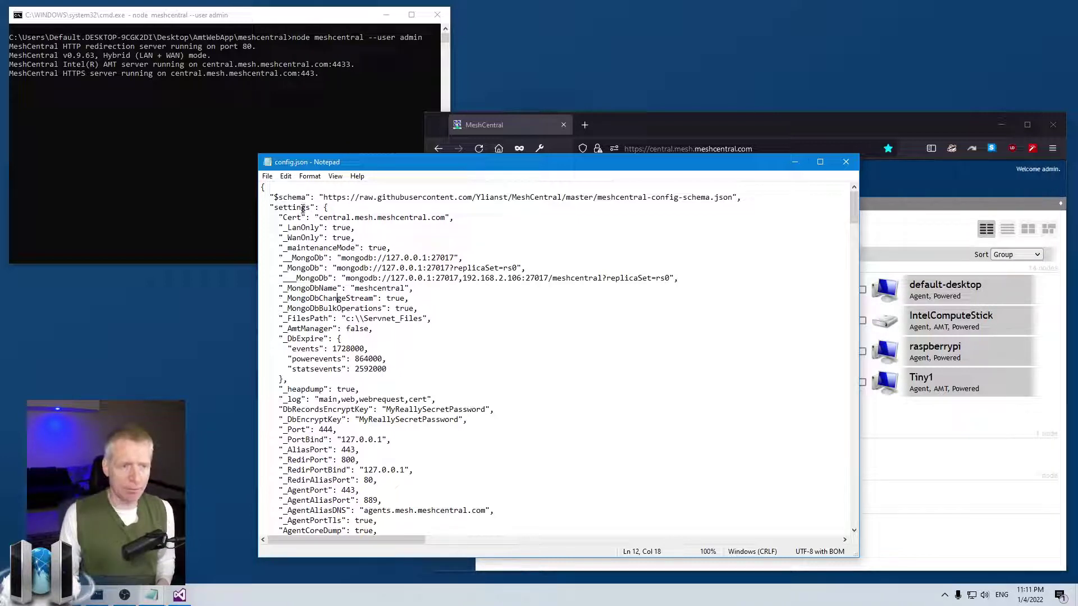
click(342, 197)
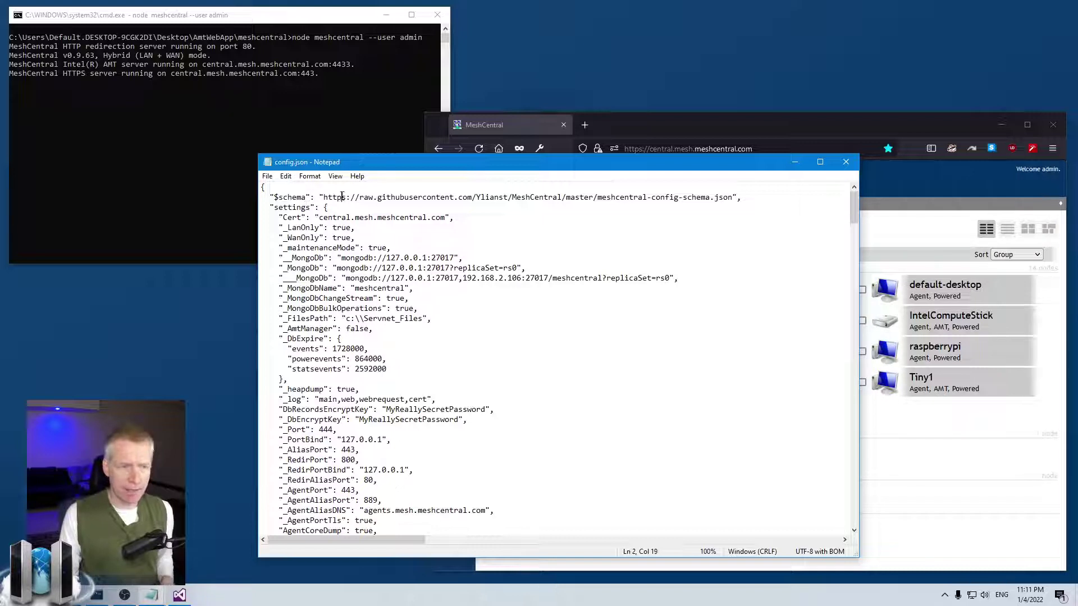
click(747, 198)
key(Return)
text(fgkdf;gdfgk)
key(ctrl+s)
key(alt+f)
key(Escape)
Step: Stop the running MeshCentral server in the command prompt and restart it with node meshcentral --user admin
click(196, 115)
key(ctrl+c)
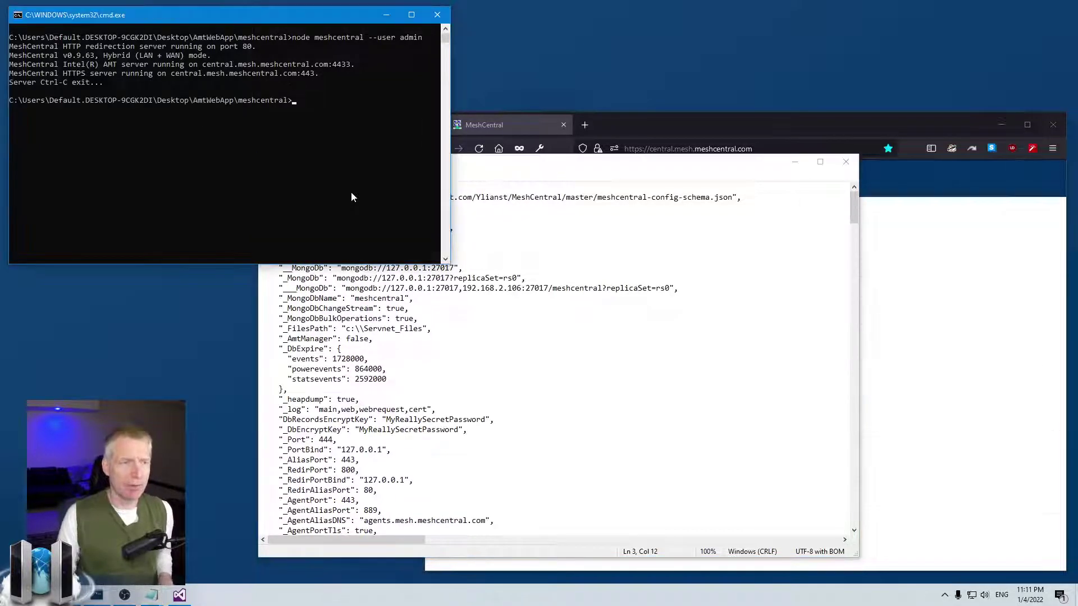
key(Up)
key(Return)
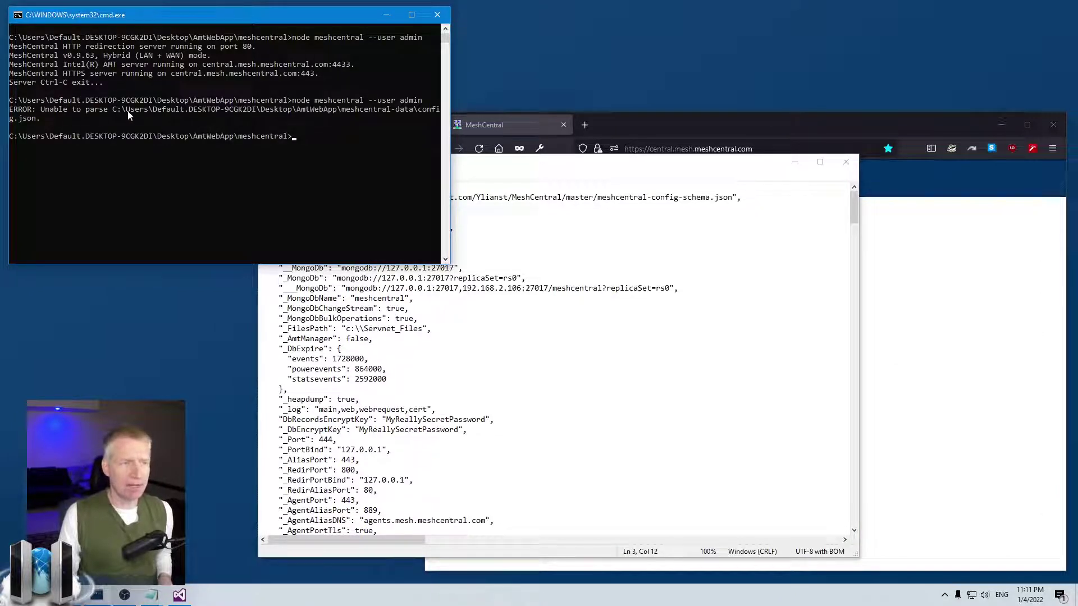
Step: Locate the invalid line in config.json, then search the web for "json lint" in a new browser tab
click(527, 219)
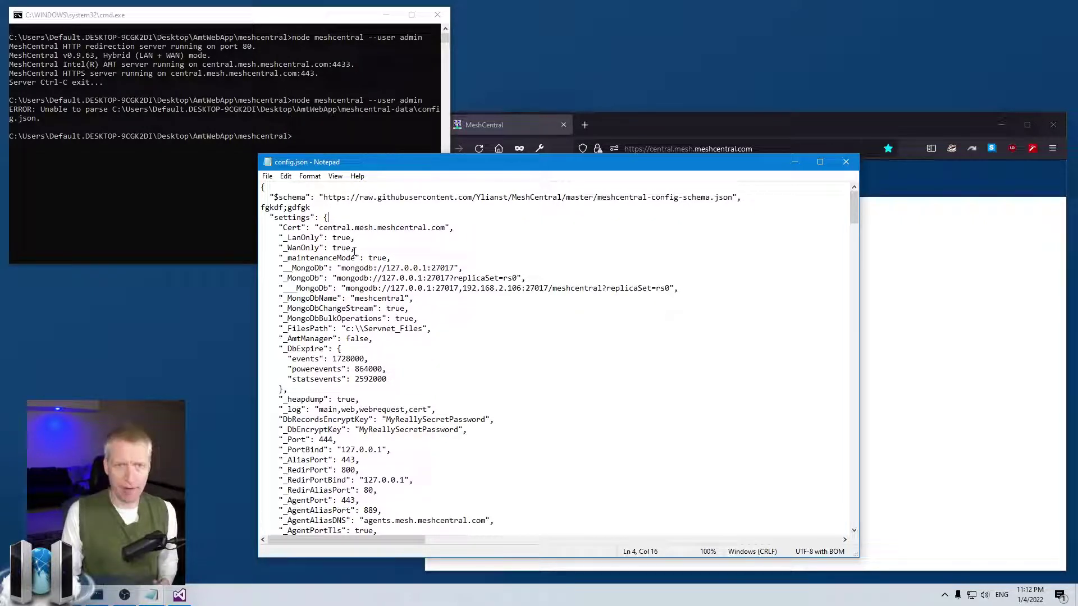
click(334, 206)
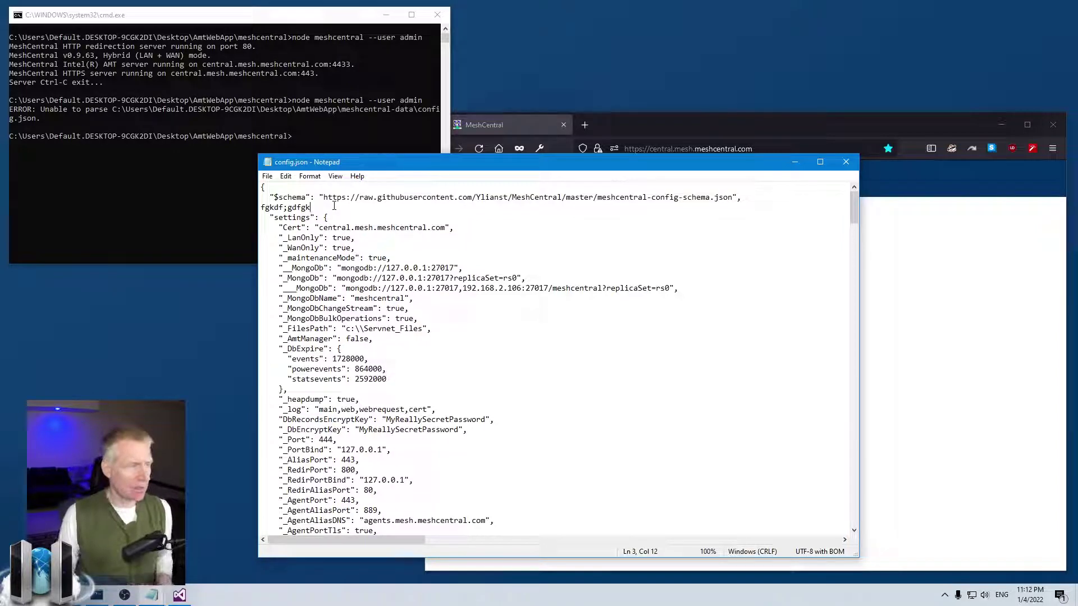
click(583, 124)
click(583, 124)
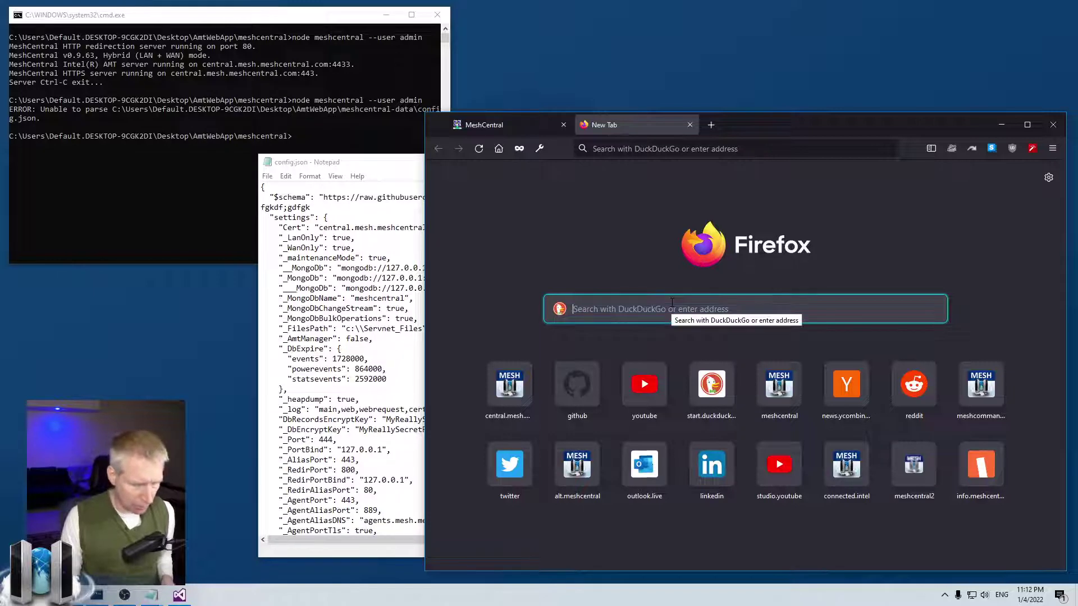
text(json lint)
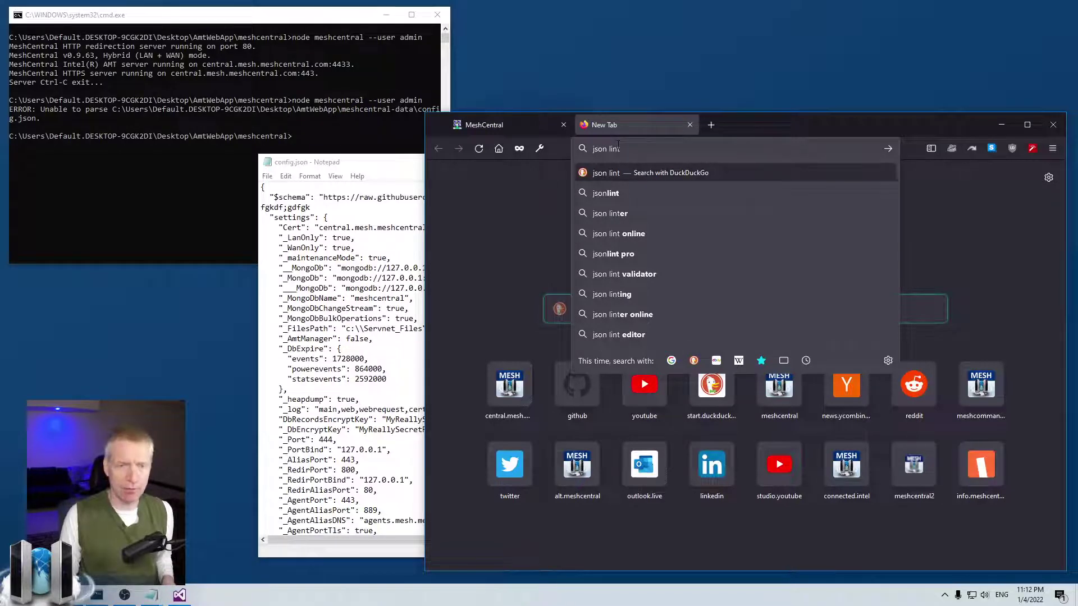
key(Return)
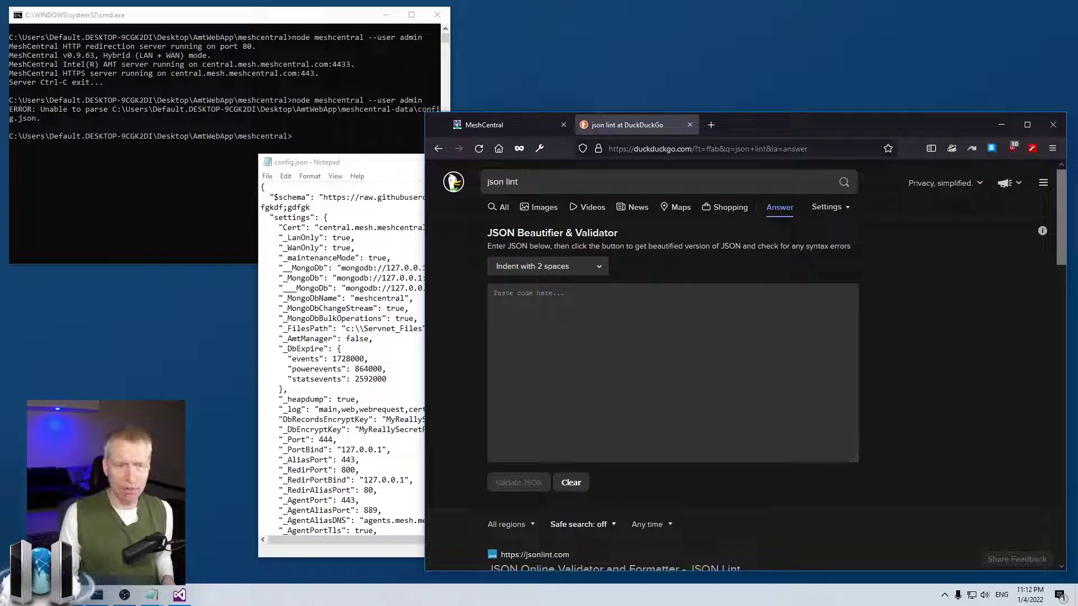
Step: Copy the entire contents of config.json into the JSON Beautifier & Validator on the search results page
click(403, 390)
key(ctrl+a)
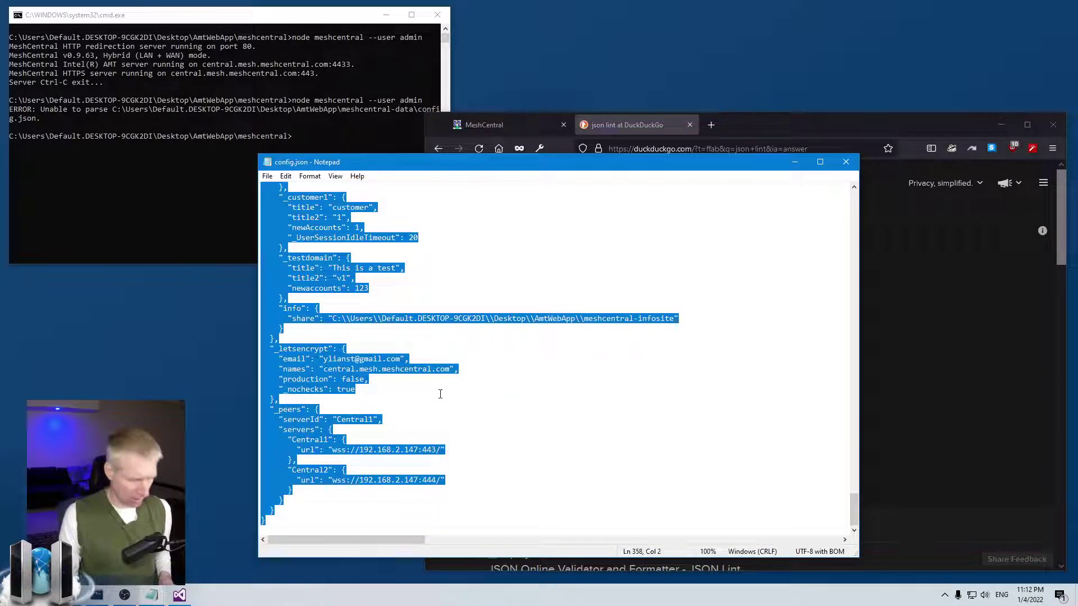
drag(854, 508, 866, 260)
click(867, 261)
click(702, 341)
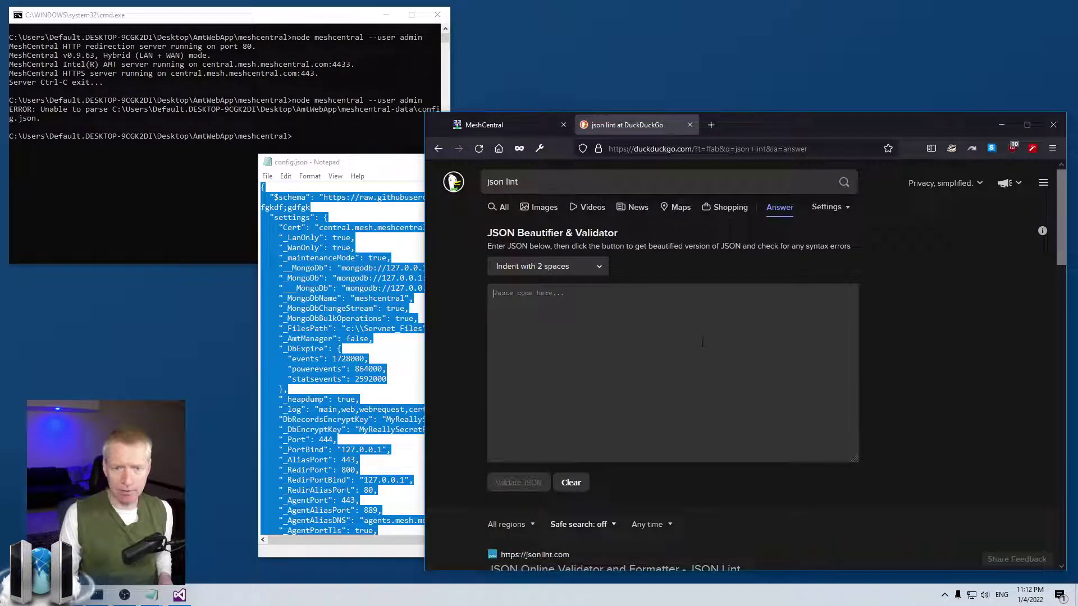
key(ctrl+v)
Step: Review the pasted configuration from its end back to the invalid line near its start and validate the JSON
scroll(701, 347, down, 10)
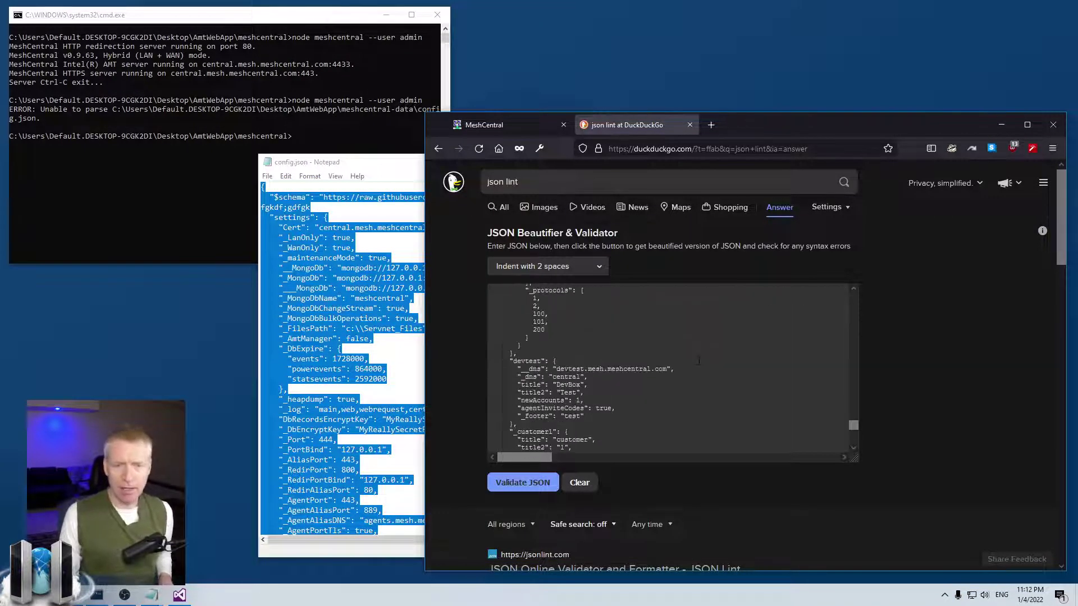
scroll(699, 360, up, 10)
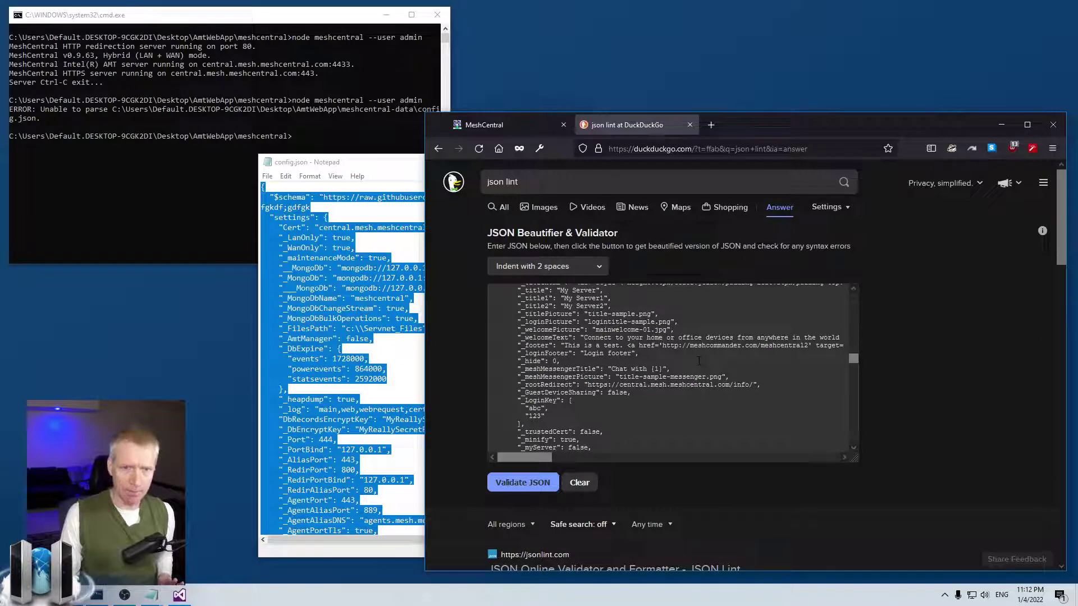
scroll(699, 360, up, 5)
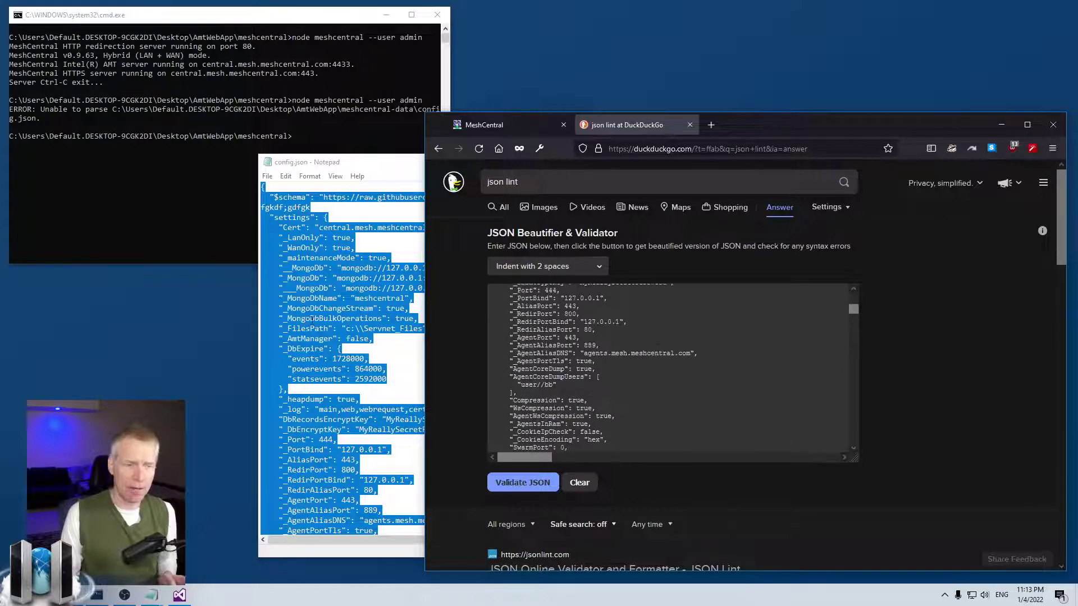
scroll(648, 331, up, 5)
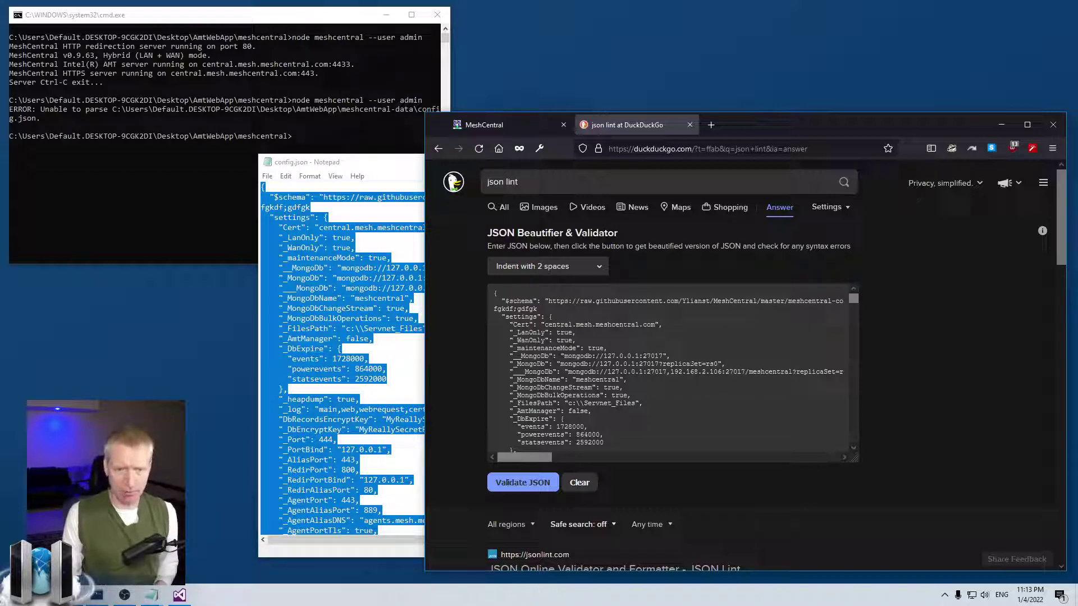
scroll(683, 430, down, 3)
scroll(684, 430, up, 3)
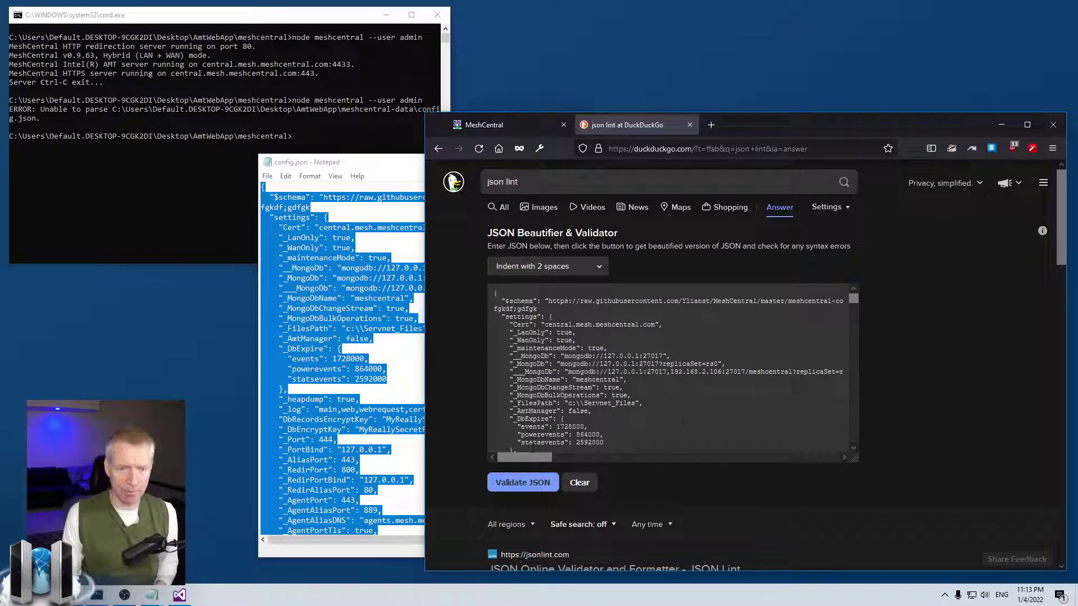
click(521, 487)
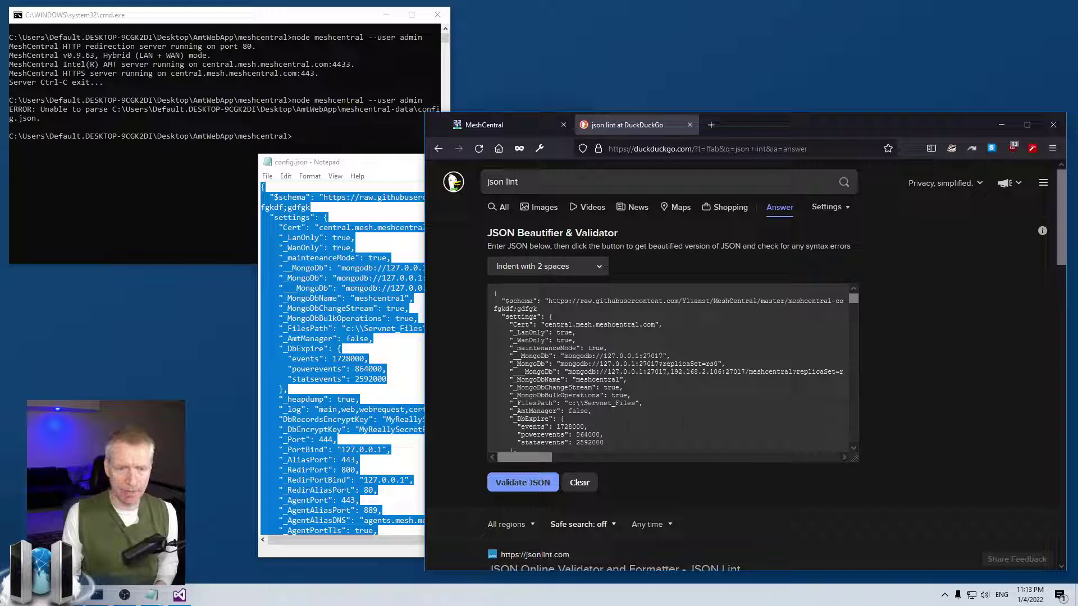
Step: Validate the pasted configuration and read the parse error details in the results
click(538, 484)
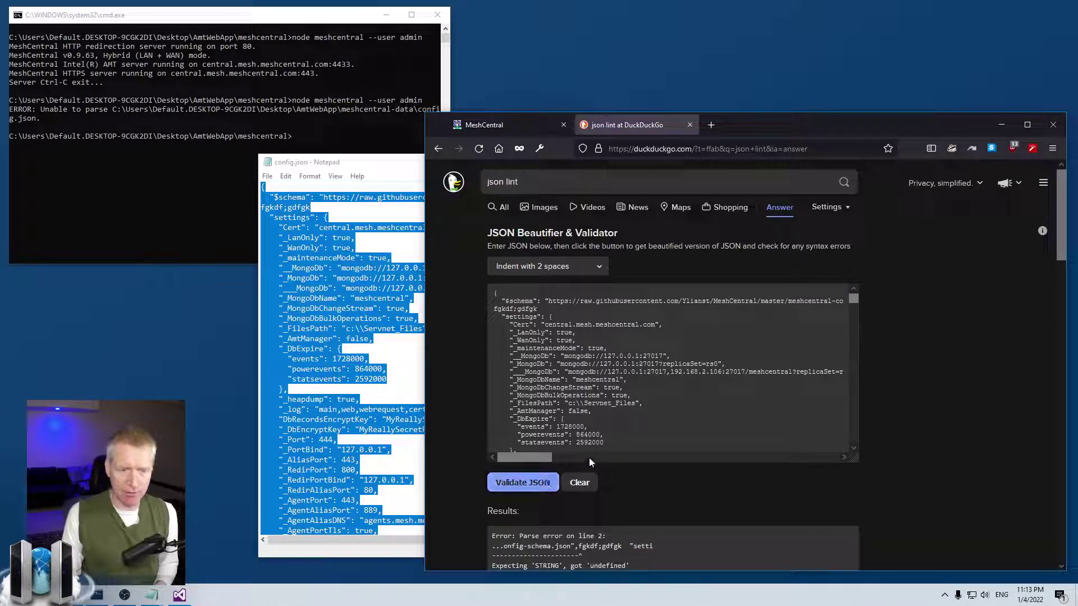
scroll(588, 456, down, 3)
scroll(628, 500, down, 2)
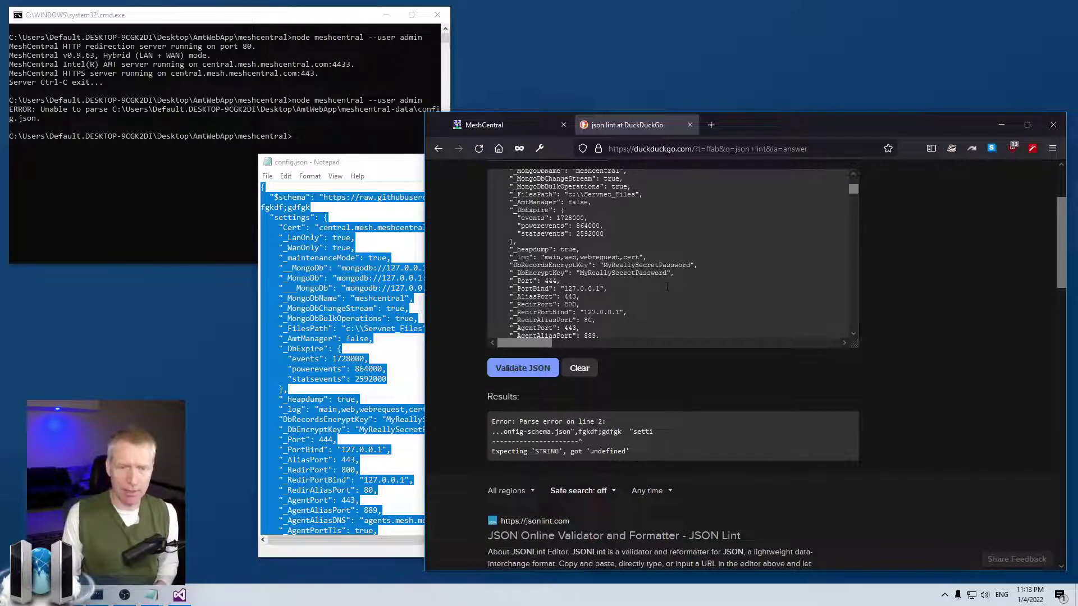
Step: Delete the stray text fgkdf;gdfgk below the $schema line in the validator and validate the JSON again
scroll(667, 286, up, 5)
drag(537, 309, 494, 309)
key(BackSpace)
key(BackSpace)
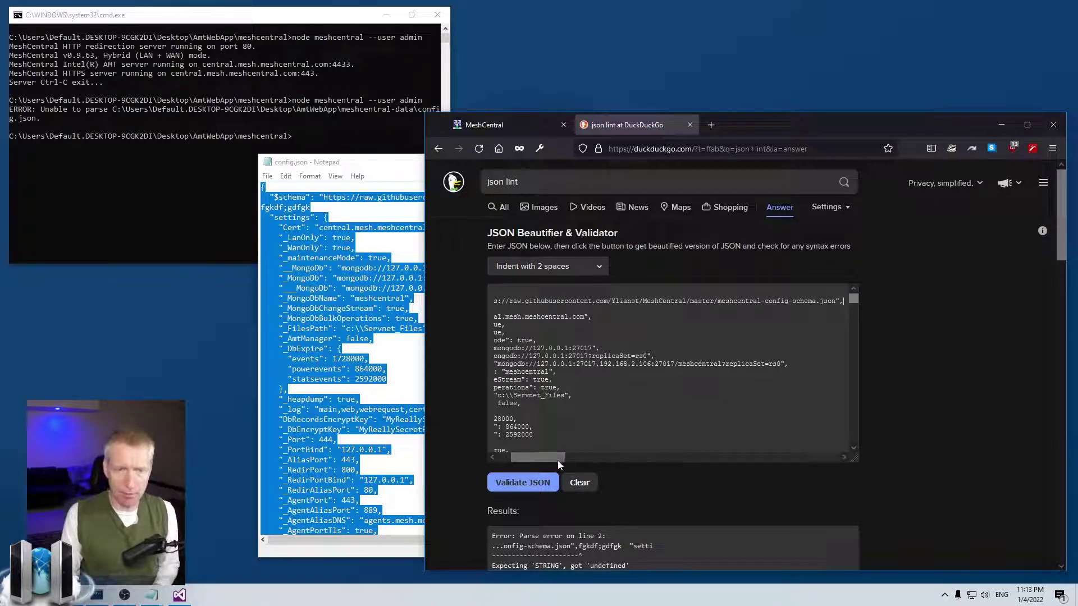
drag(557, 457, 494, 457)
click(527, 482)
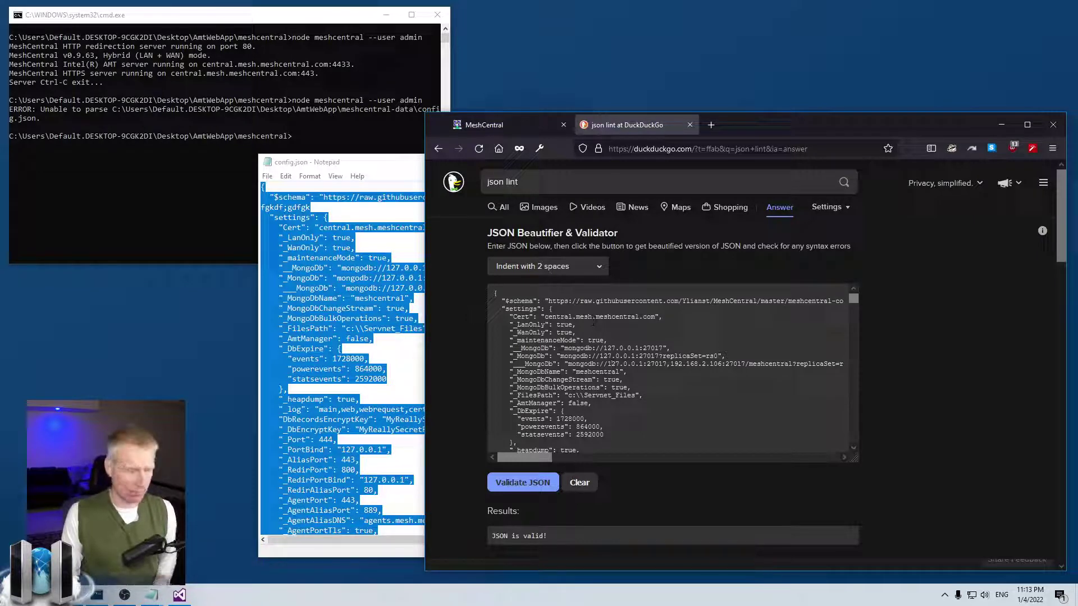
Step: Replace the entire contents of config.json in Notepad with the corrected JSON from the validator, then move the Notepad window clear of the browser
key(ctrl+a)
click(604, 340)
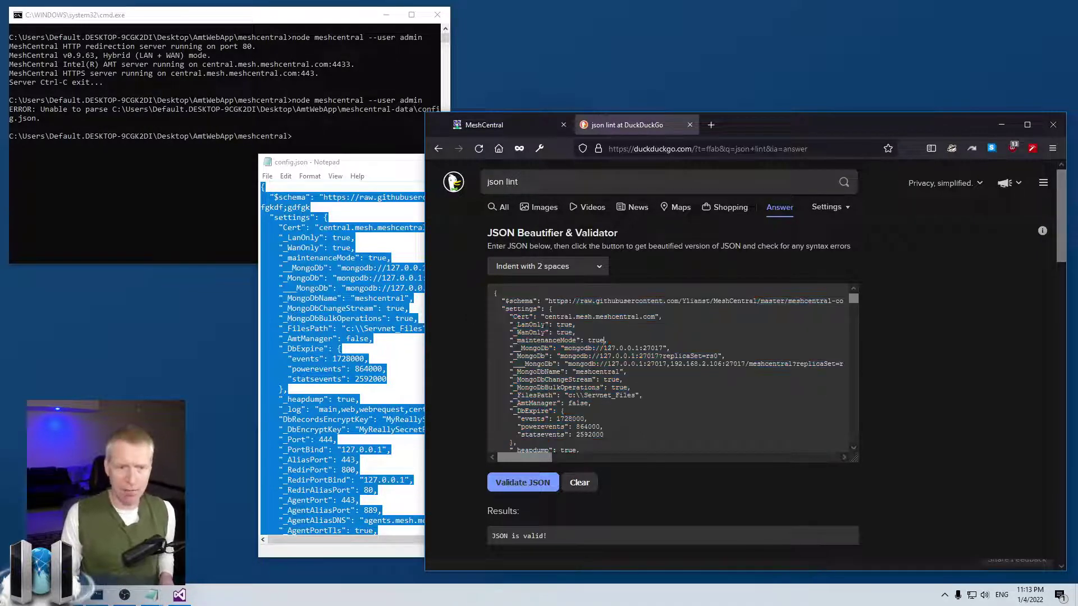
click(377, 329)
key(ctrl+a)
key(ctrl+v)
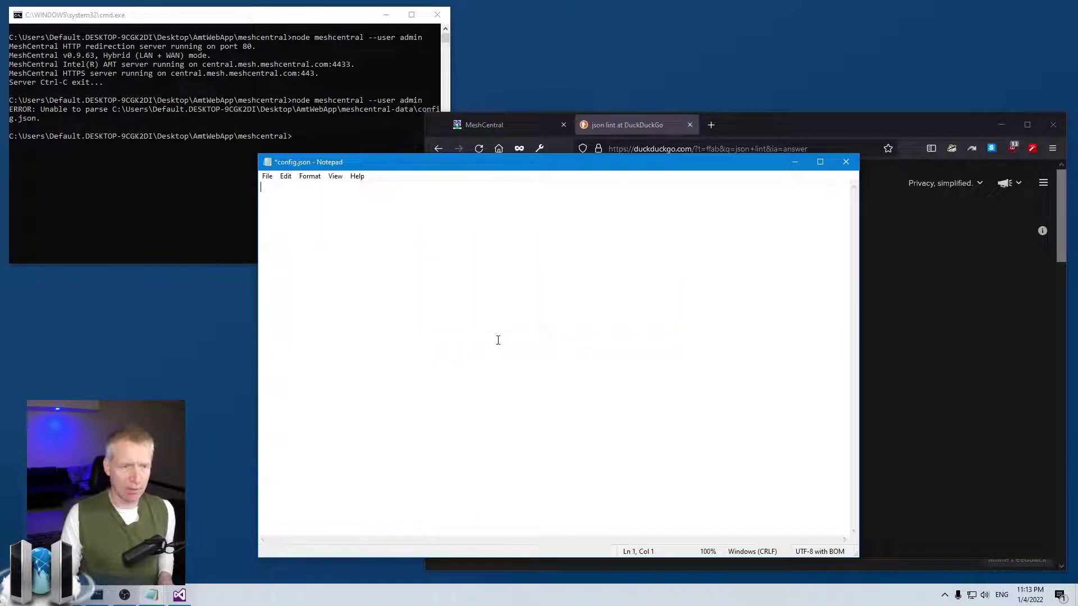
scroll(433, 332, up, 15)
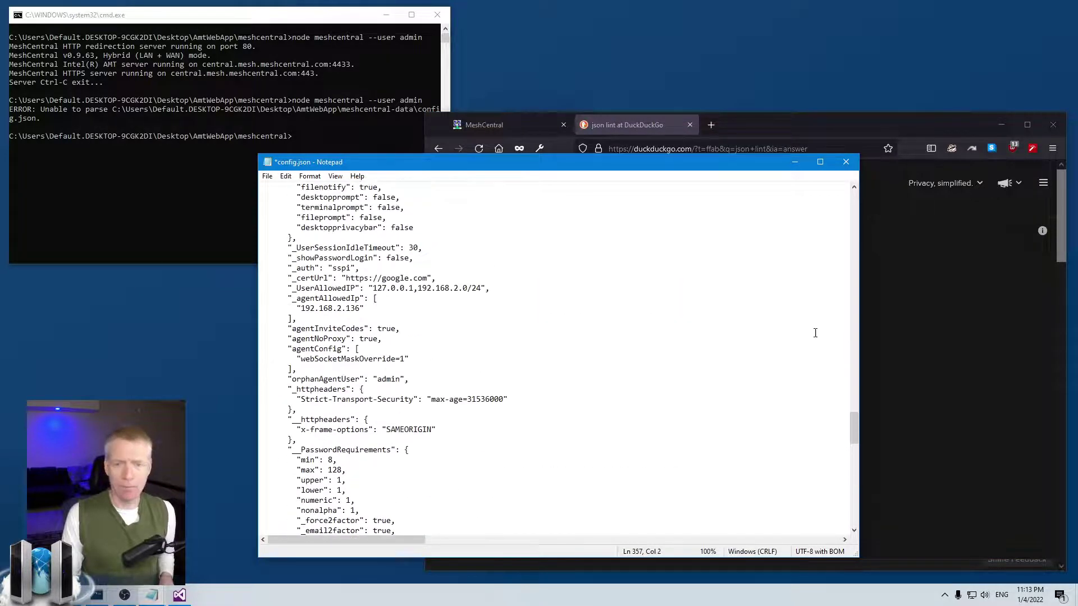
drag(852, 427, 850, 196)
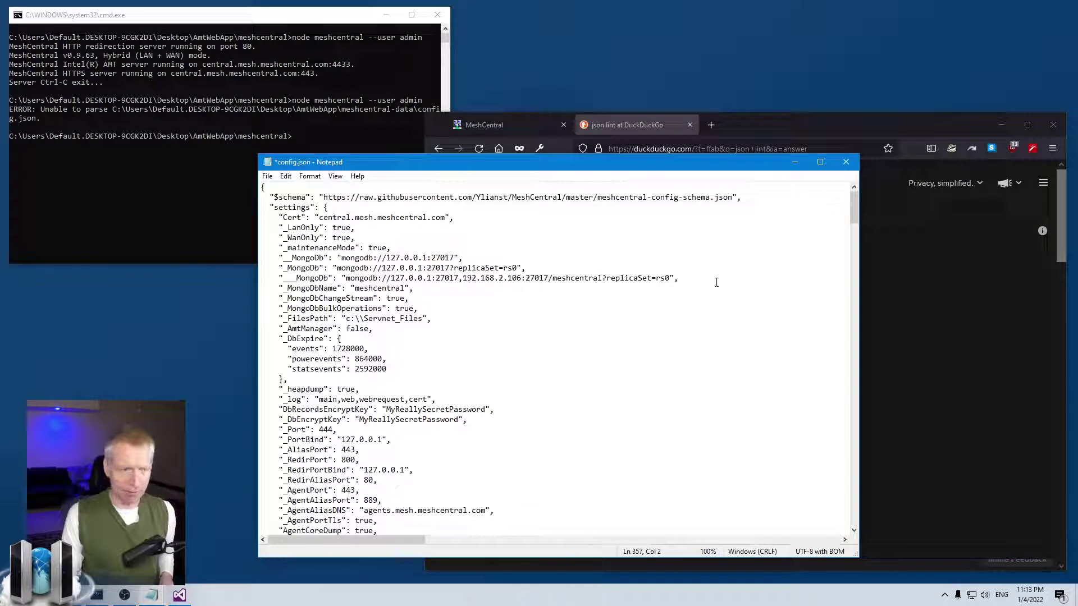
click(948, 345)
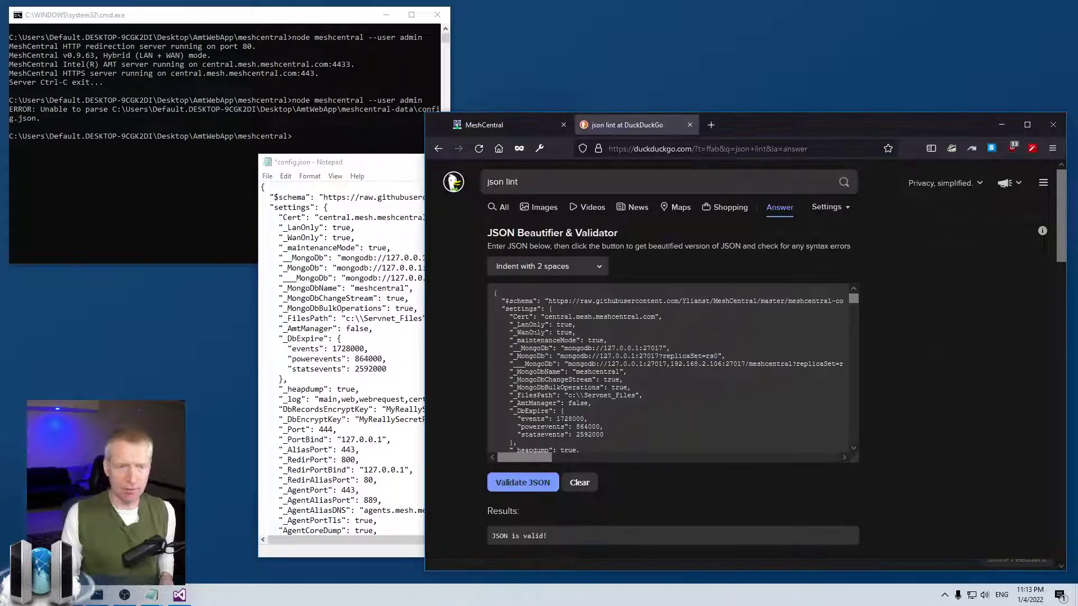
drag(334, 166, 269, 166)
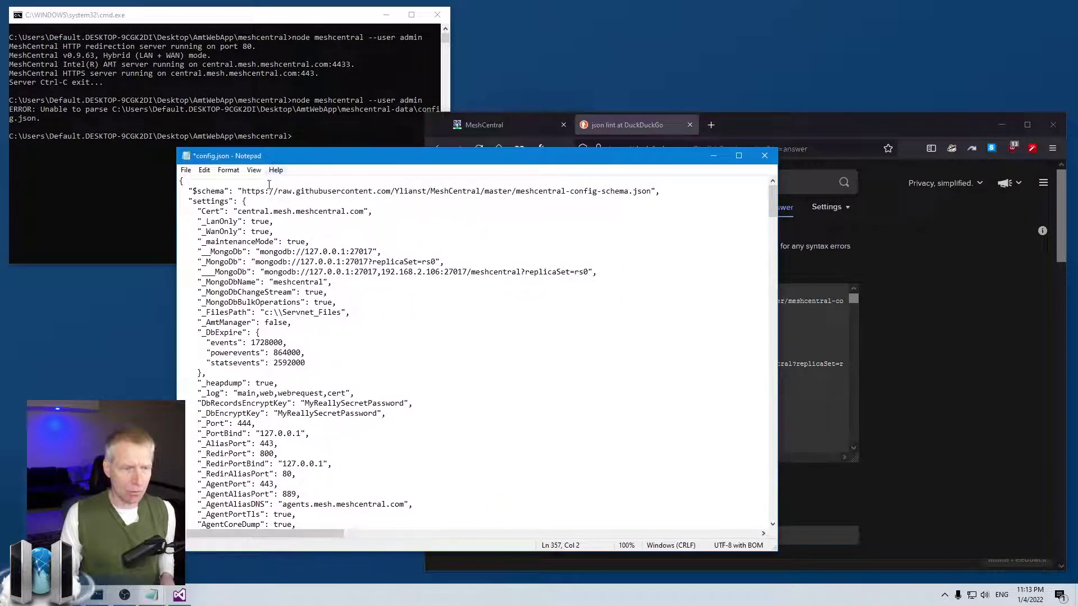
click(253, 377)
key(Delete)
key(Delete)
key(Delete)
key(Delete)
key(Delete)
key(ctrl+z)
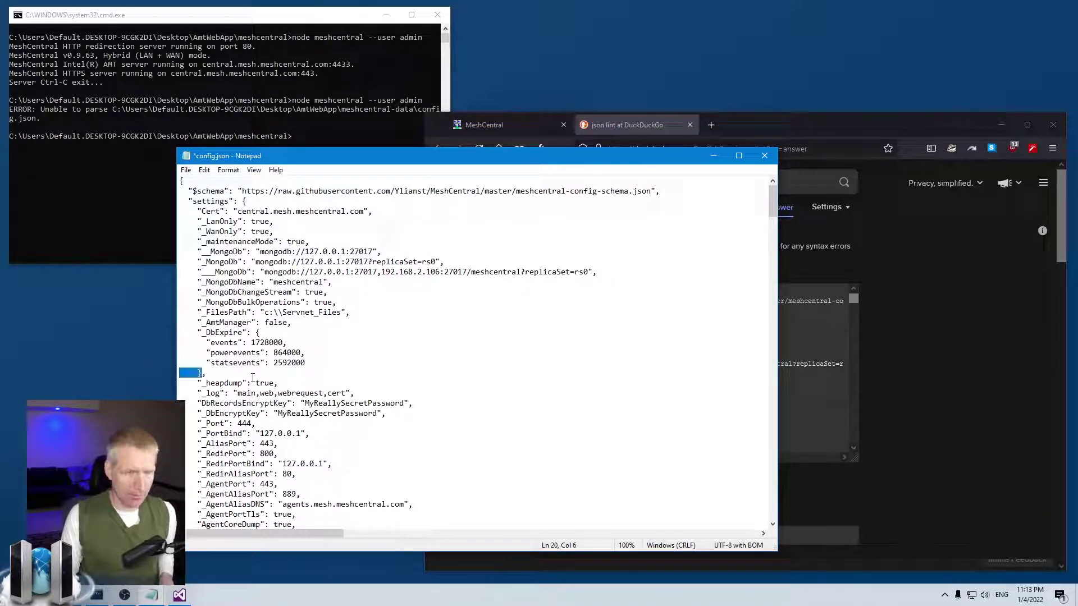
Step: Remove the indentation before the closing brace of the _DbExpire block and before its "statsevents" line in config.json
key(Home)
key(shift+End)
key(shift+Left)
key(shift+Left)
key(Delete)
key(Up)
key(Delete)
key(Delete)
key(Delete)
key(Delete)
key(Delete)
key(Delete)
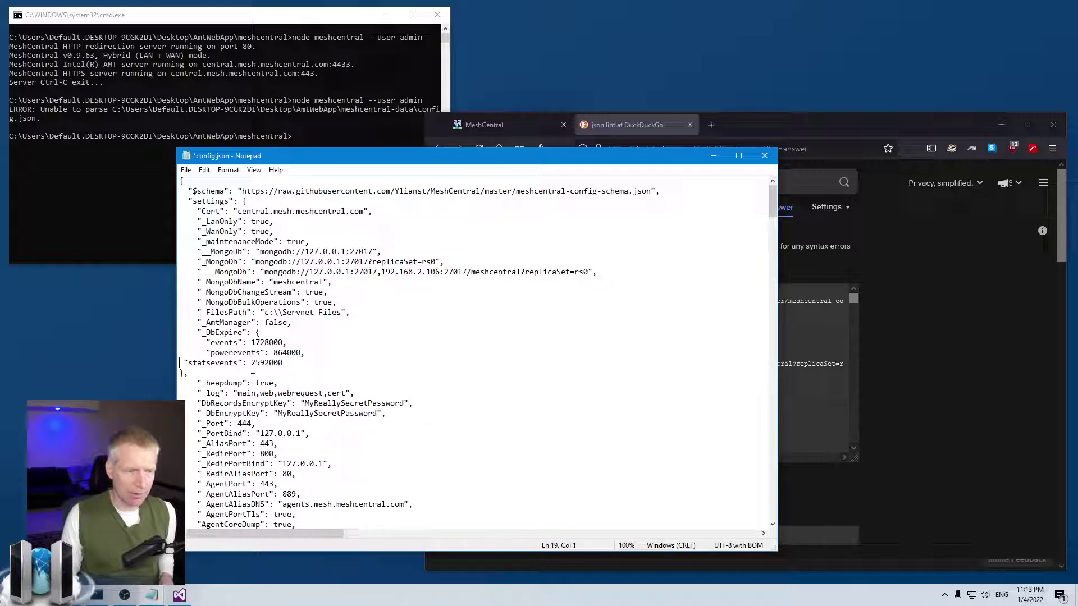
Step: Join the "statsevents" entry onto the "powerevents" line and remove the indentation before the "events" line
key(BackSpace)
key(Up)
key(Home)
key(Delete)
key(Delete)
key(Delete)
key(Delete)
key(Delete)
key(Delete)
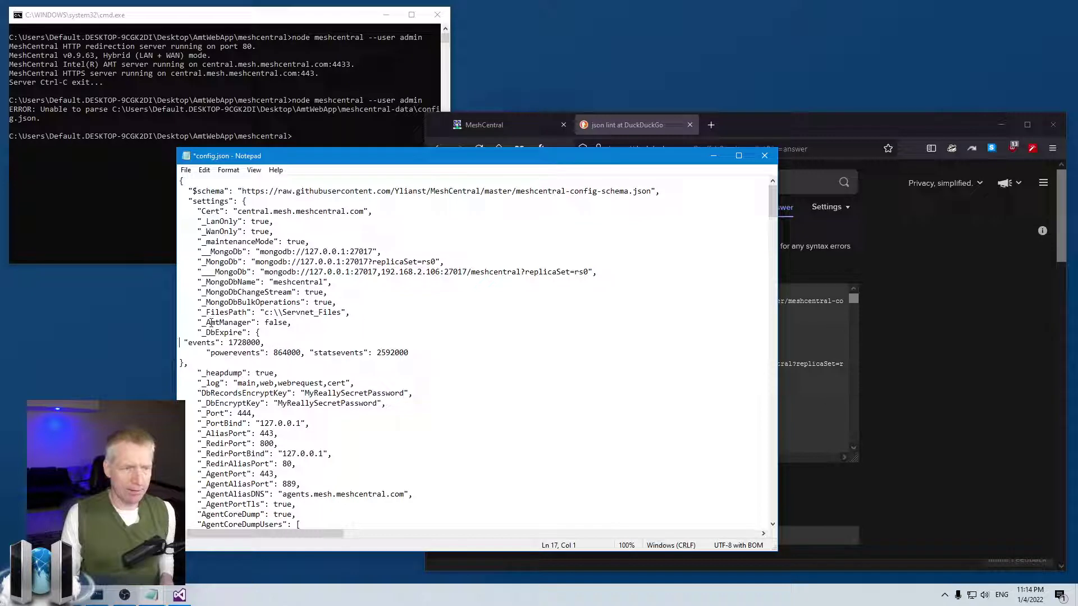
Step: Join the closing brace of the _DbExpire block onto the end of the "powerevents" line
click(256, 332)
key(Down)
key(Down)
key(End)
key(Delete)
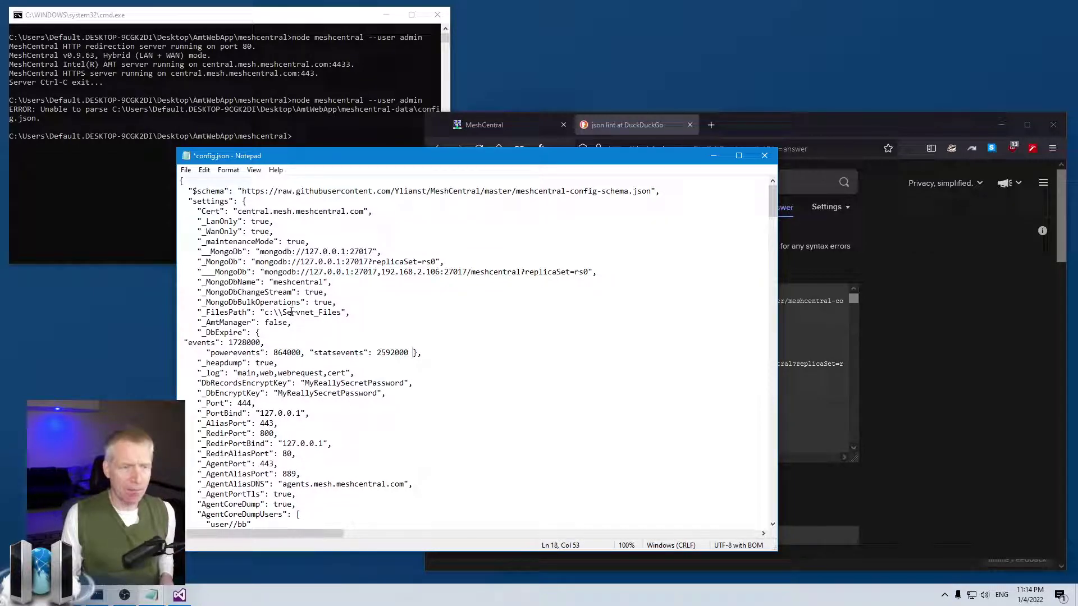
Step: Copy the whole badly formatted config.json and paste it over the existing contents of the JSON validator
key(ctrl+a)
scroll(338, 320, up, 20)
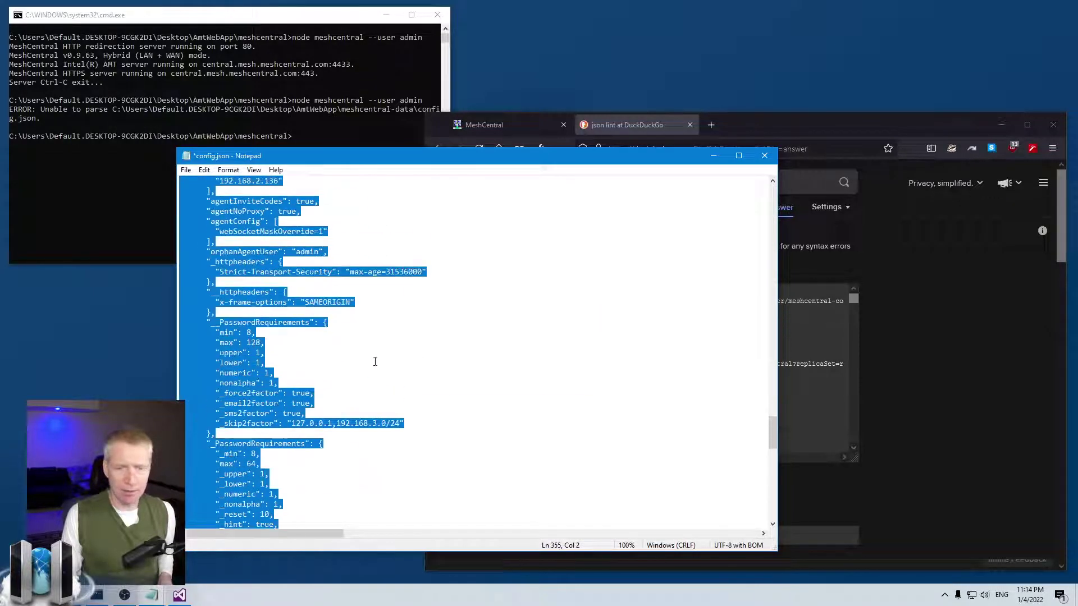
drag(773, 440, 774, 194)
click(589, 339)
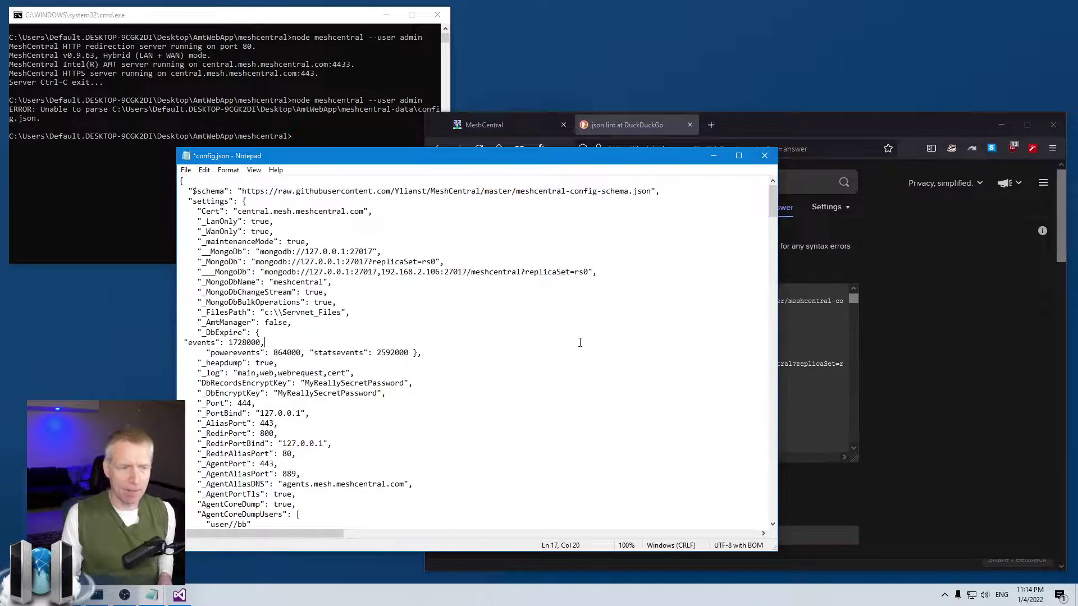
click(821, 391)
key(ctrl+a)
key(Delete)
key(ctrl+v)
Step: Highlight the badly formatted _DbExpire block in the validator and validate the JSON to beautify it
scroll(822, 391, up, 2)
drag(853, 436, 851, 288)
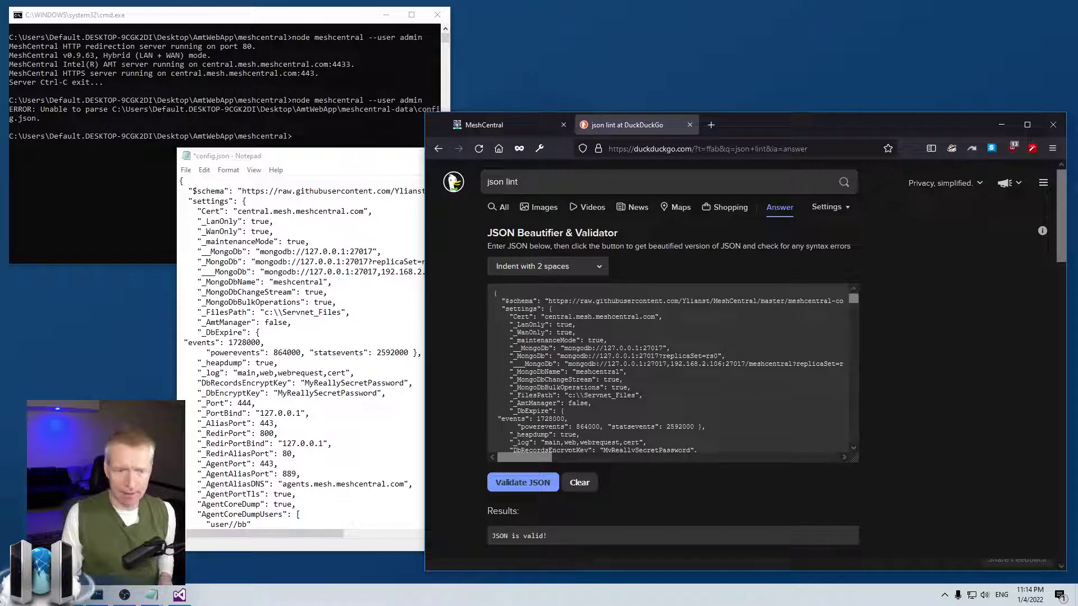
drag(509, 410, 579, 435)
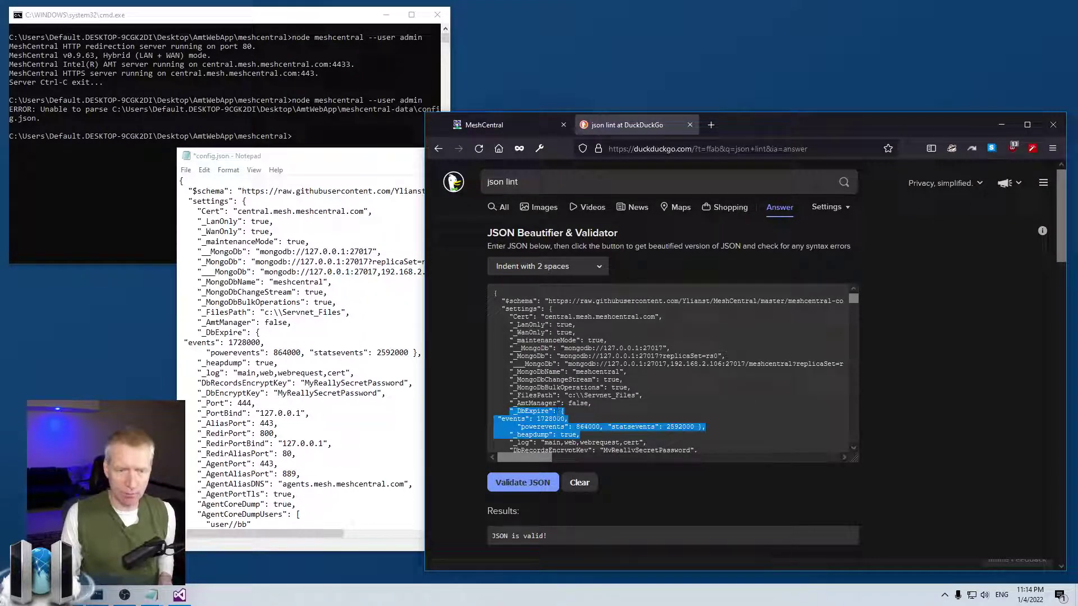
click(539, 483)
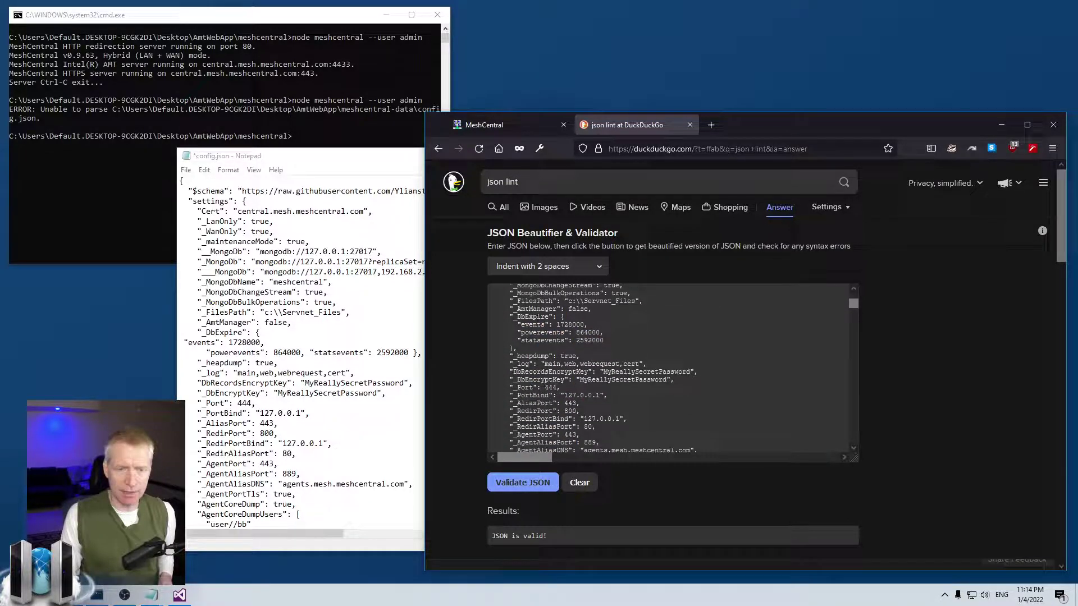
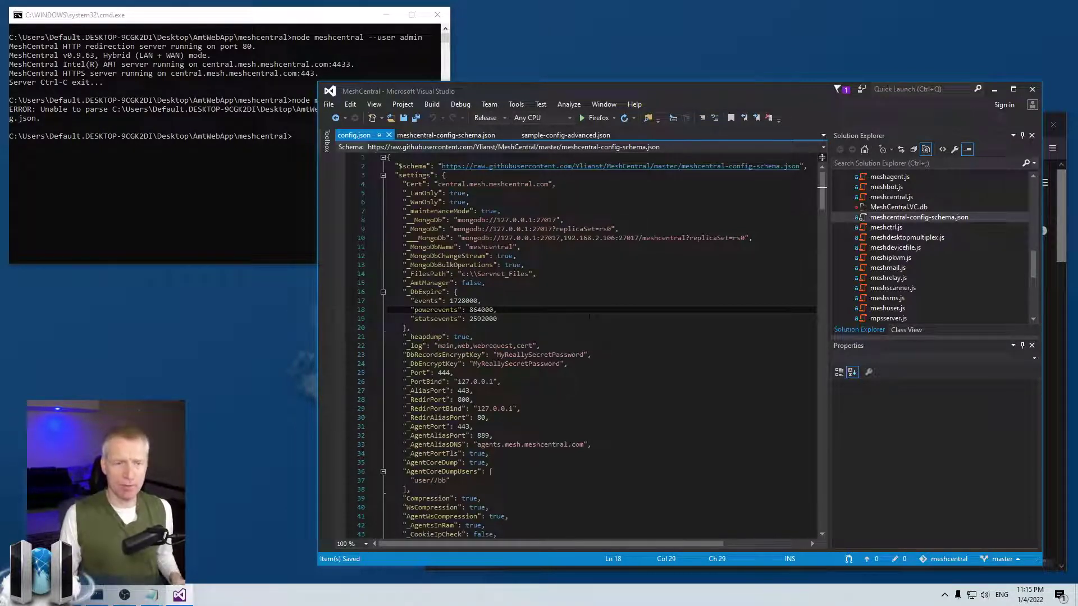
Step: Remove the comma after the _AmtManager entry in config.json, save, and show the editor's hint for the resulting syntax error
key(Up)
key(Up)
key(Up)
key(BackSpace)
key(Down)
key(ctrl+s)
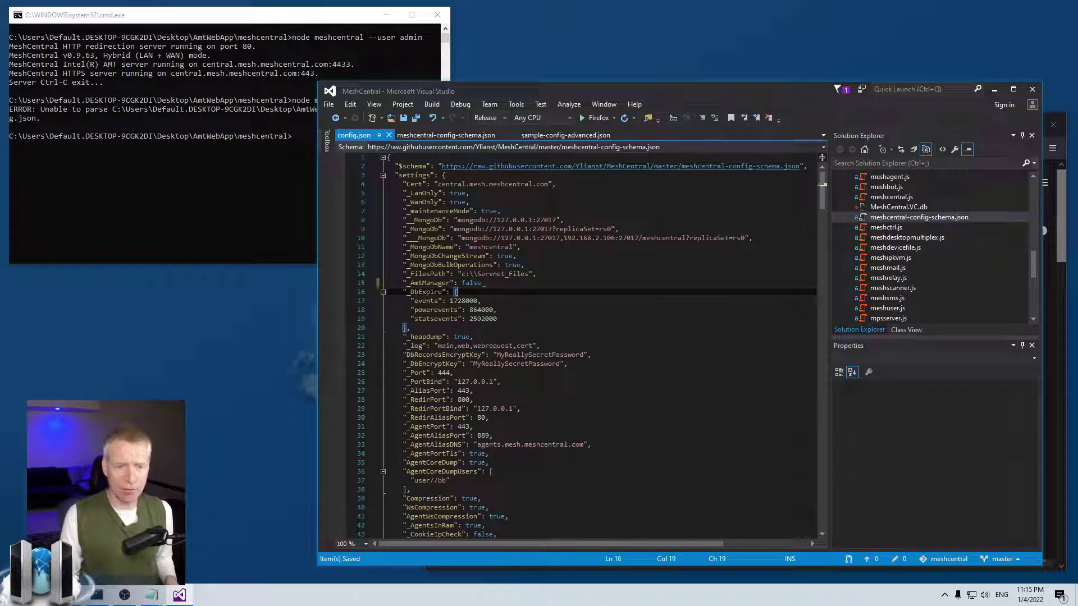
mouse_move(484, 285)
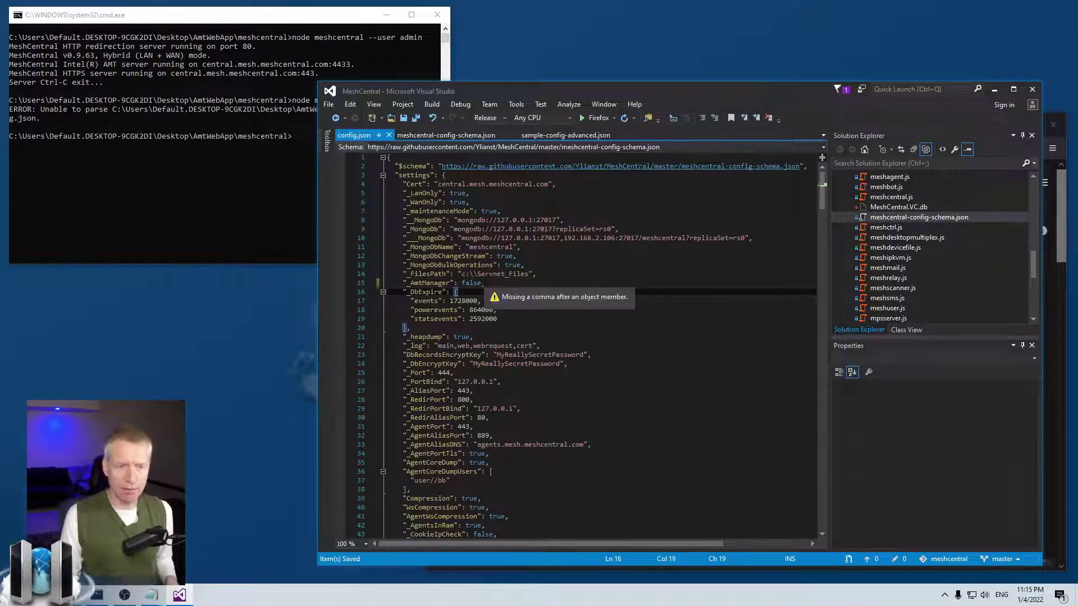
Step: Put the comma back after the _AmtManager entry's false value and save config.json
click(482, 283)
text(,)
key(ctrl+s)
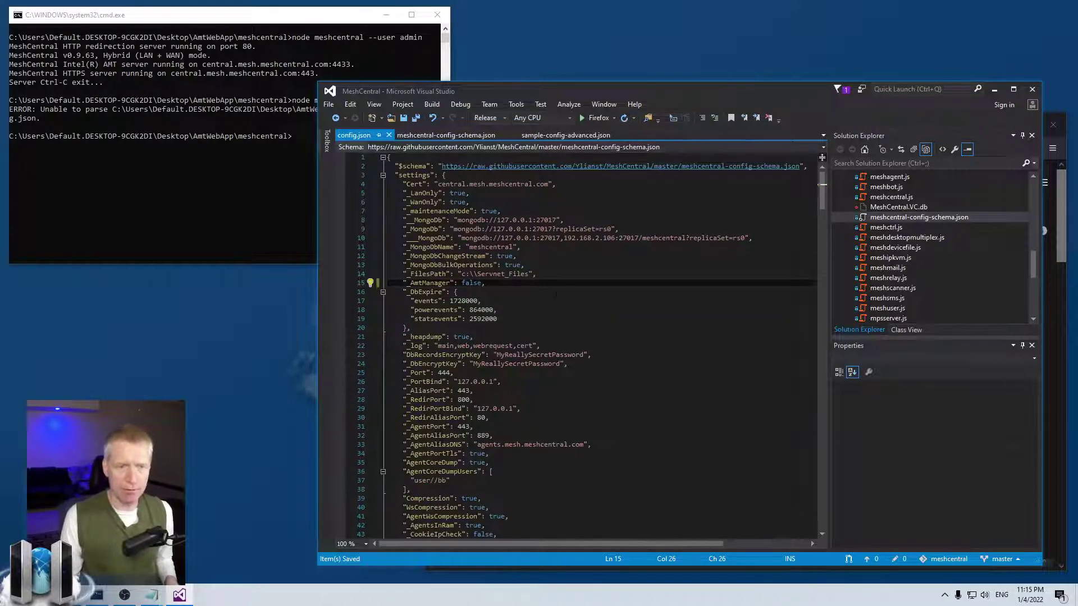
Step: Delete the opening brace after "_DbExpire" to demonstrate an unbalanced block
click(406, 327)
click(459, 292)
key(BackSpace)
key(Down)
key(Down)
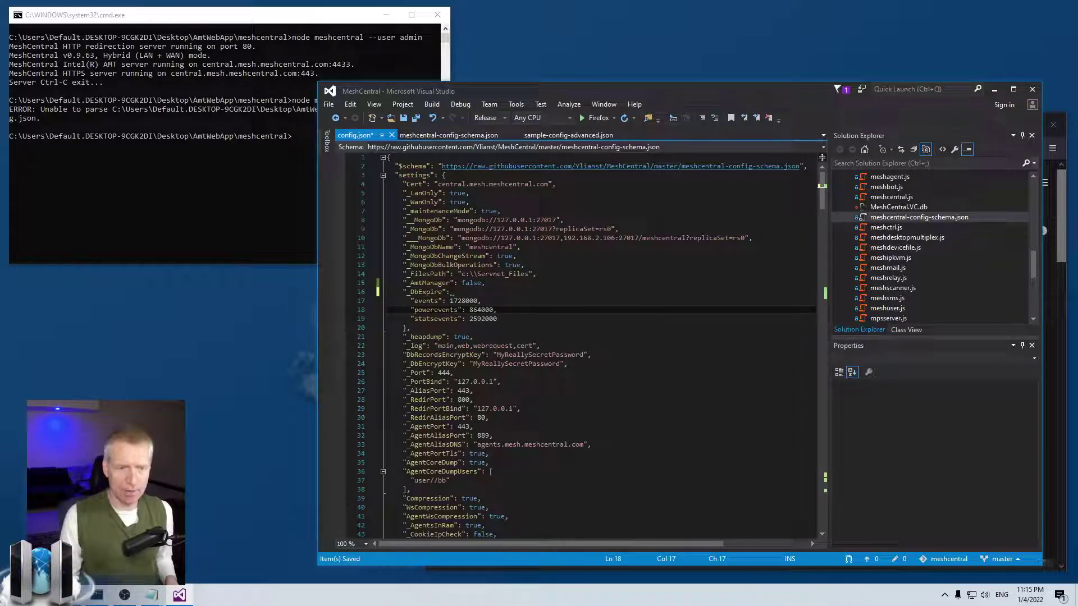
Step: Restore the single opening brace after "_DbExpire" without an extra closing brace and save config.json
key(Up)
key(Up)
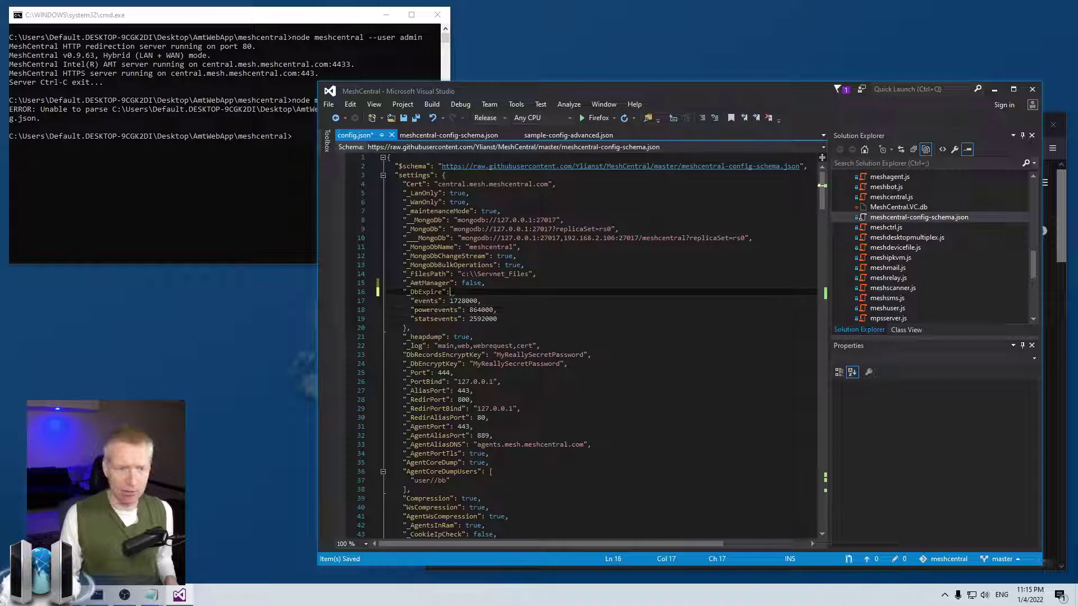
text({)
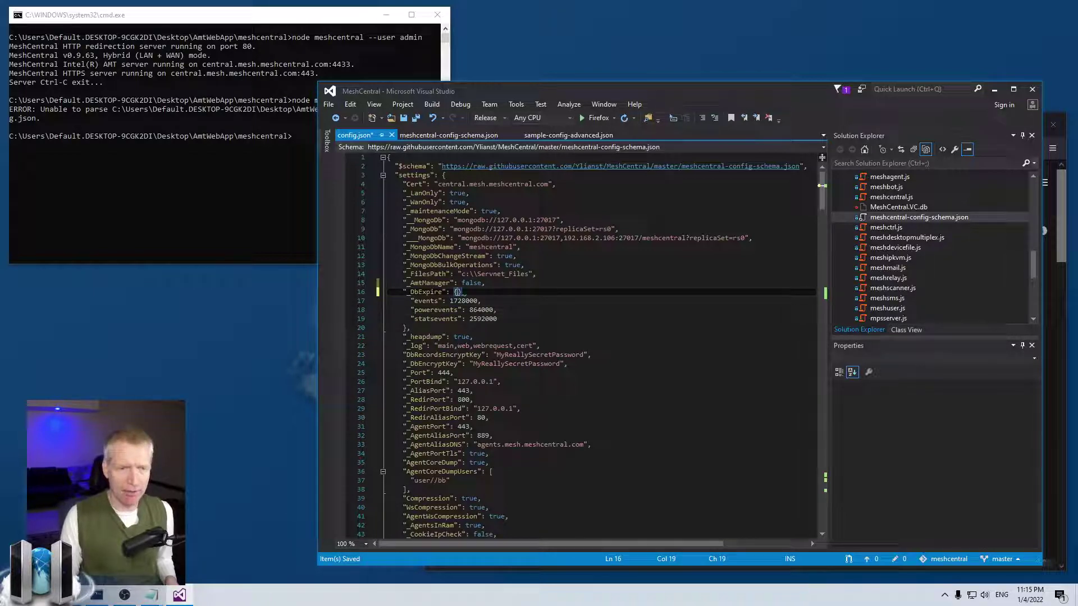
key(Delete)
key(Down)
key(Down)
key(ctrl+s)
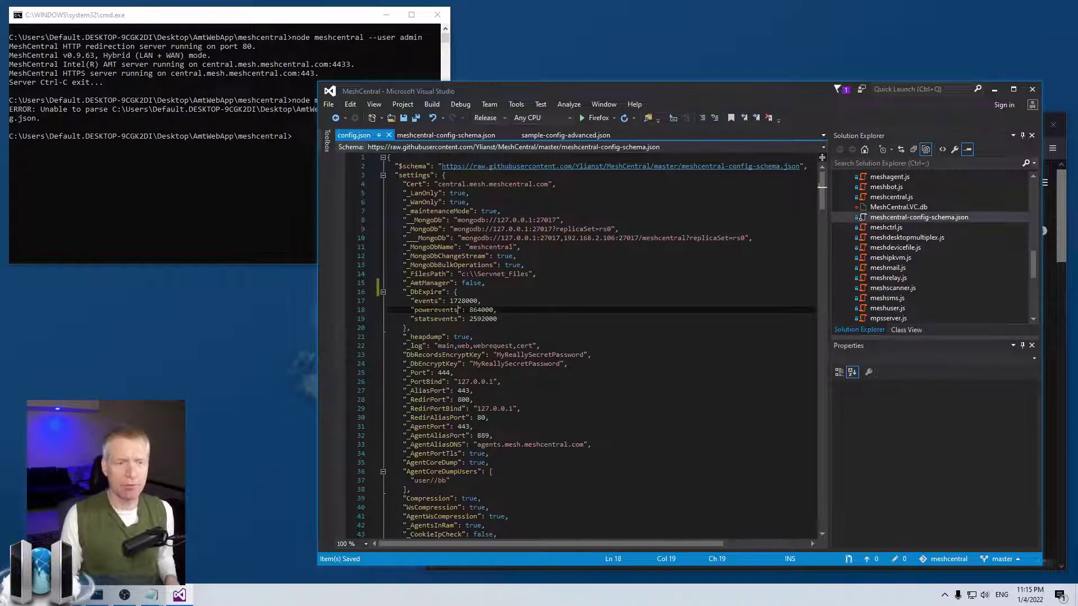
Step: Add the line "aaa": "fff", directly below the closing brace of the _DbExpire block
key(Down)
key(Down)
key(End)
key(Return)
text(")
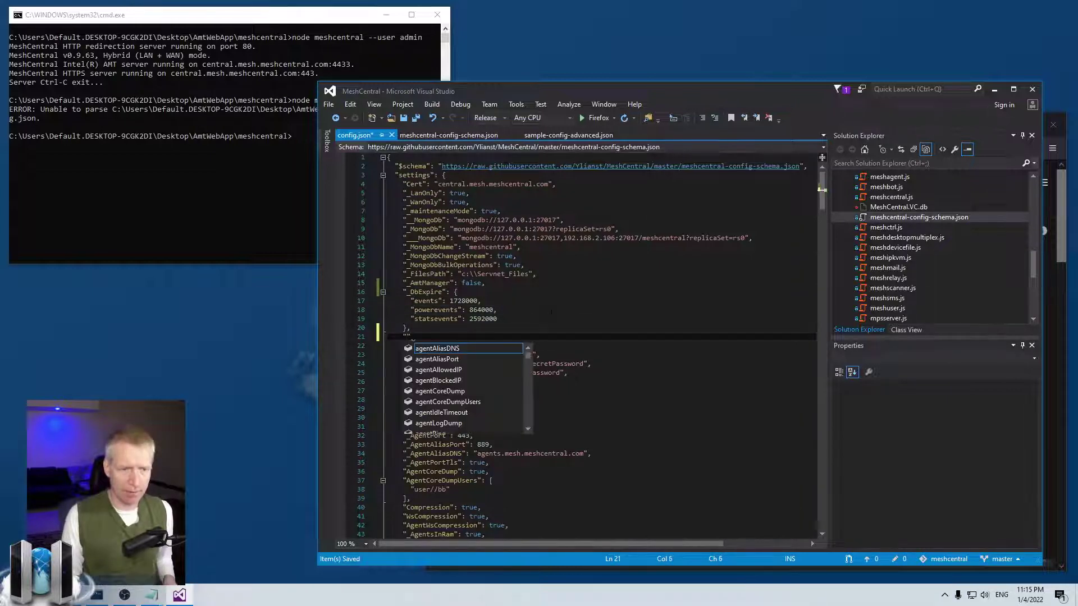
text(aaa": )
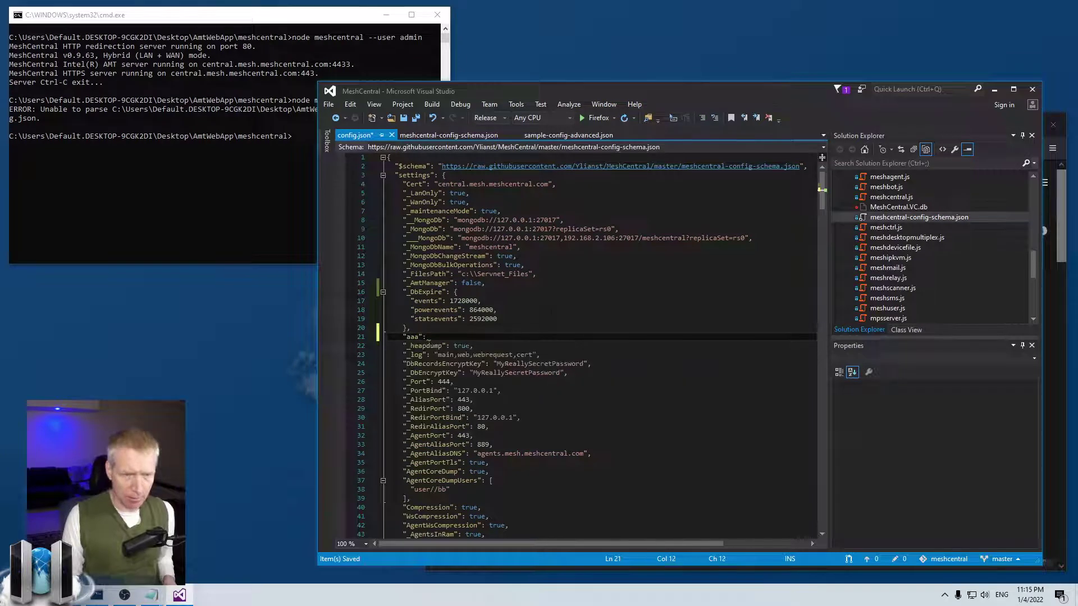
text("fff")
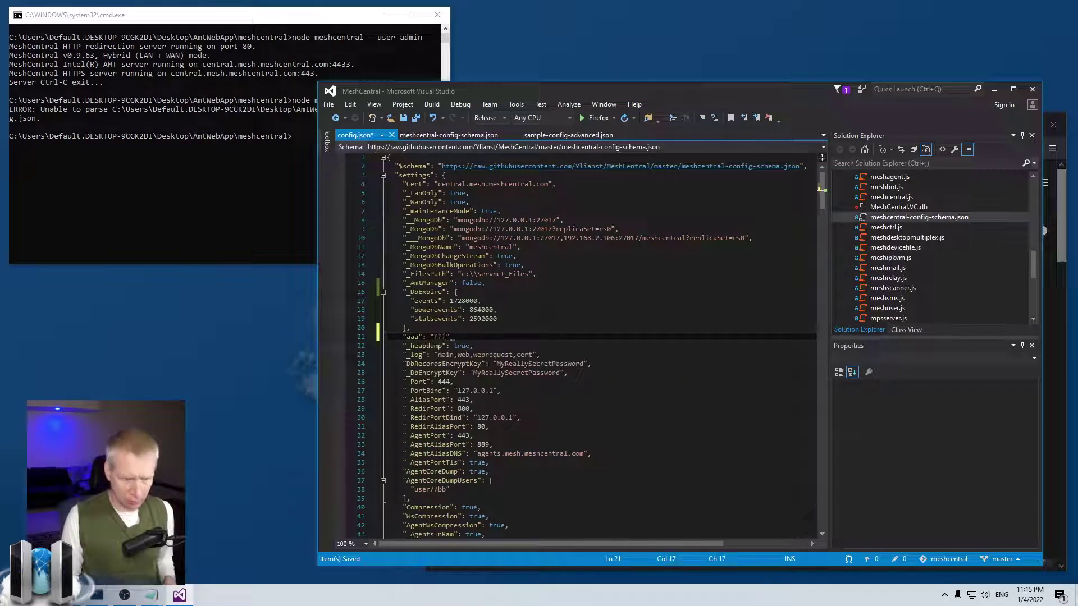
text(,)
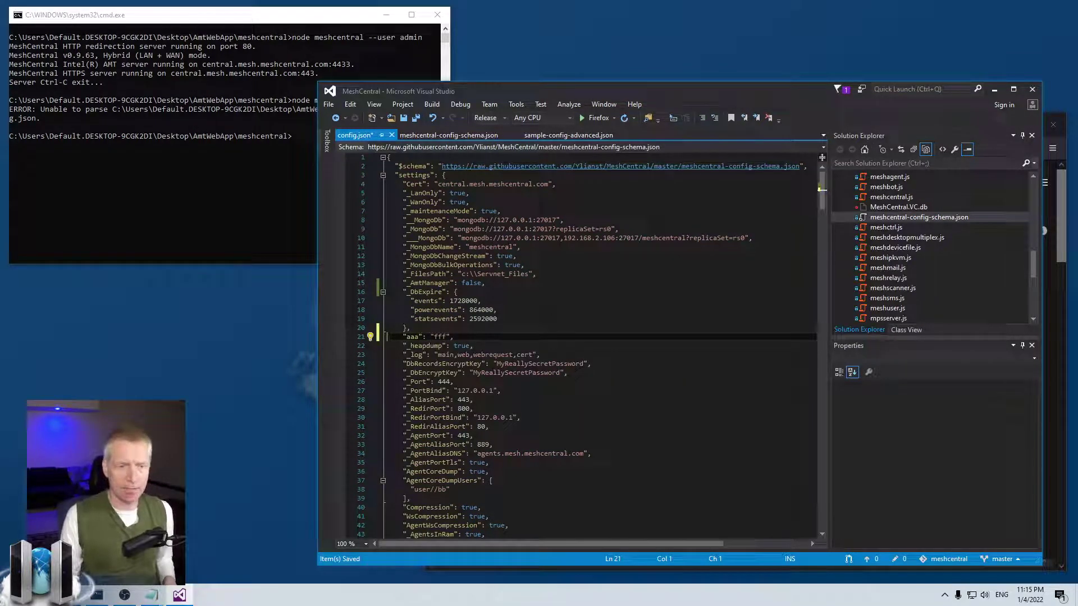
Step: Delete the whole "aaa": "fff" line from the settings section and save config.json
key(Home)
key(Home)
key(shift+Down)
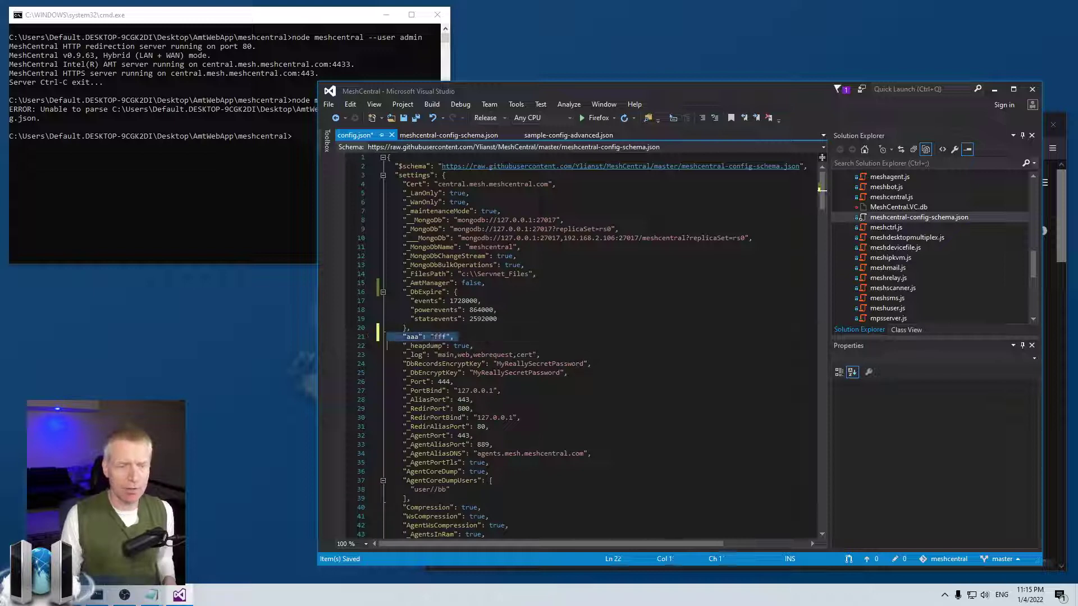
key(Delete)
key(Up)
key(ctrl+s)
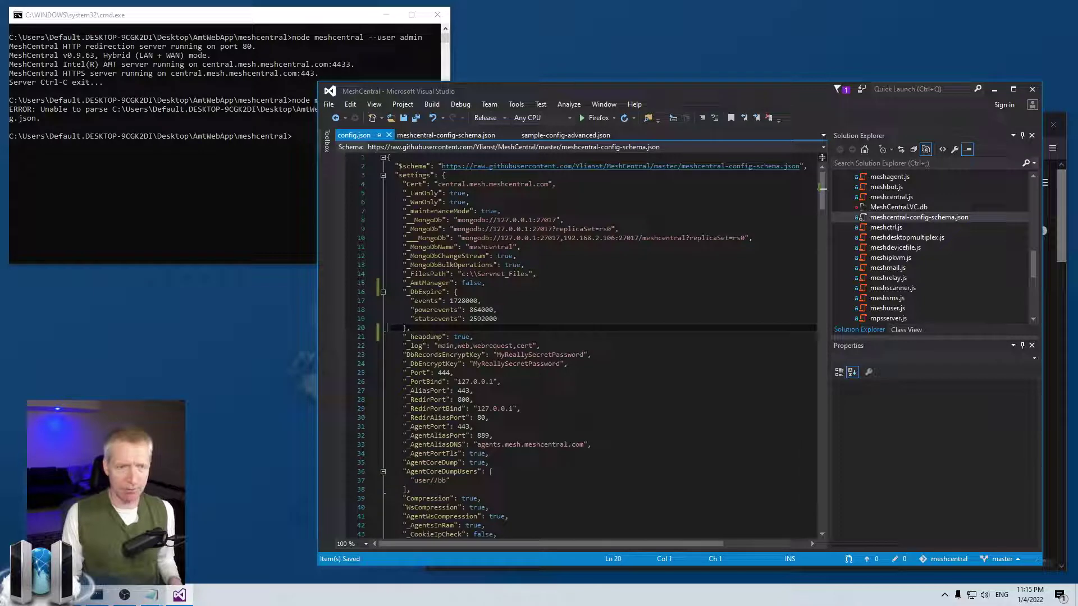
Step: Switch to the command prompt and start the server again with node meshcentral --user admin
scroll(586, 415, down, 4)
scroll(543, 388, up, 4)
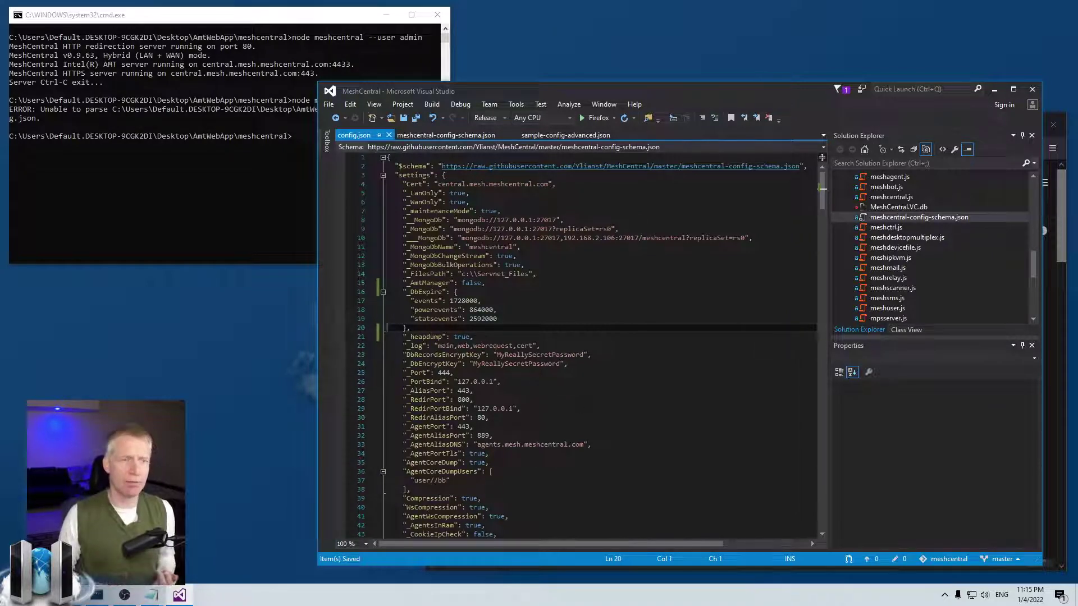
click(207, 178)
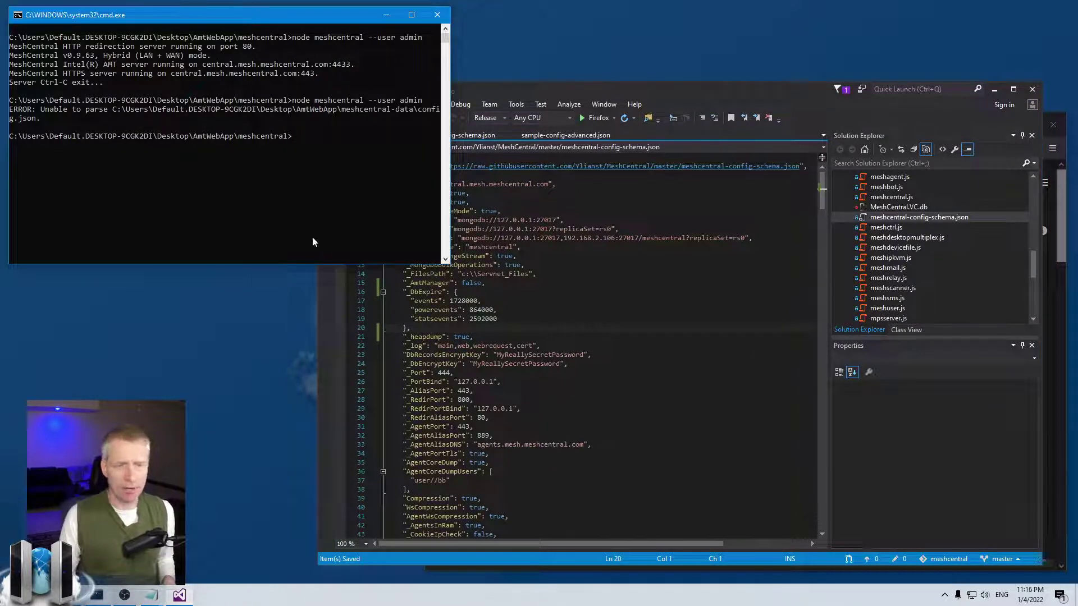
click(522, 309)
click(187, 188)
key(Up)
key(Return)
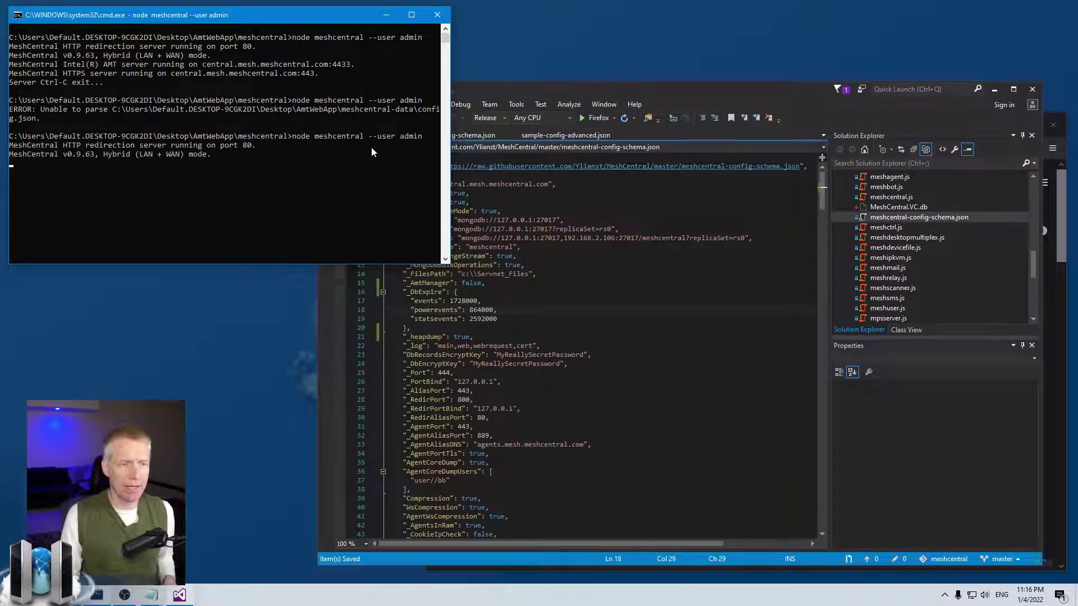
Step: Examine the top-level sections of config.json in Visual Studio, from $schema, settings, _configfiles, _domaindefaults and domains down to _letsencrypt and _peers
click(450, 263)
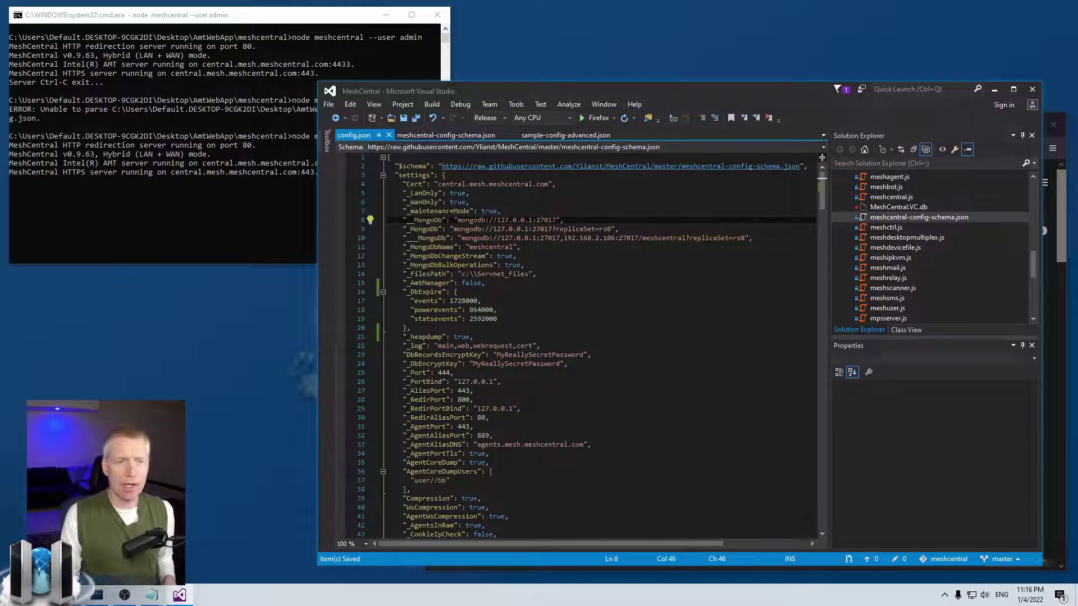
click(449, 166)
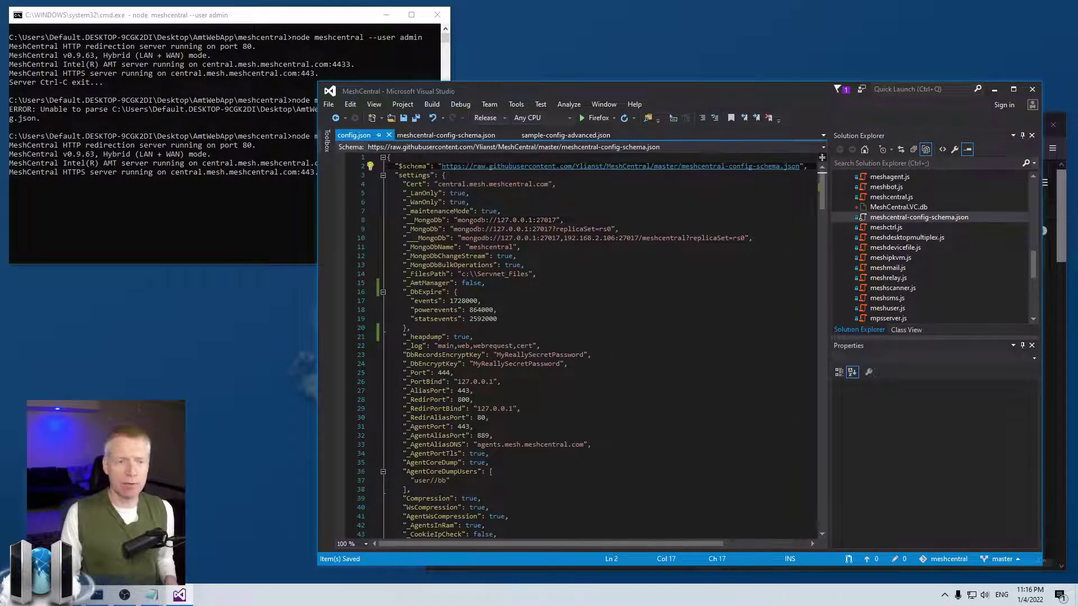
click(420, 175)
scroll(429, 230, down, 1)
scroll(429, 241, up, 1)
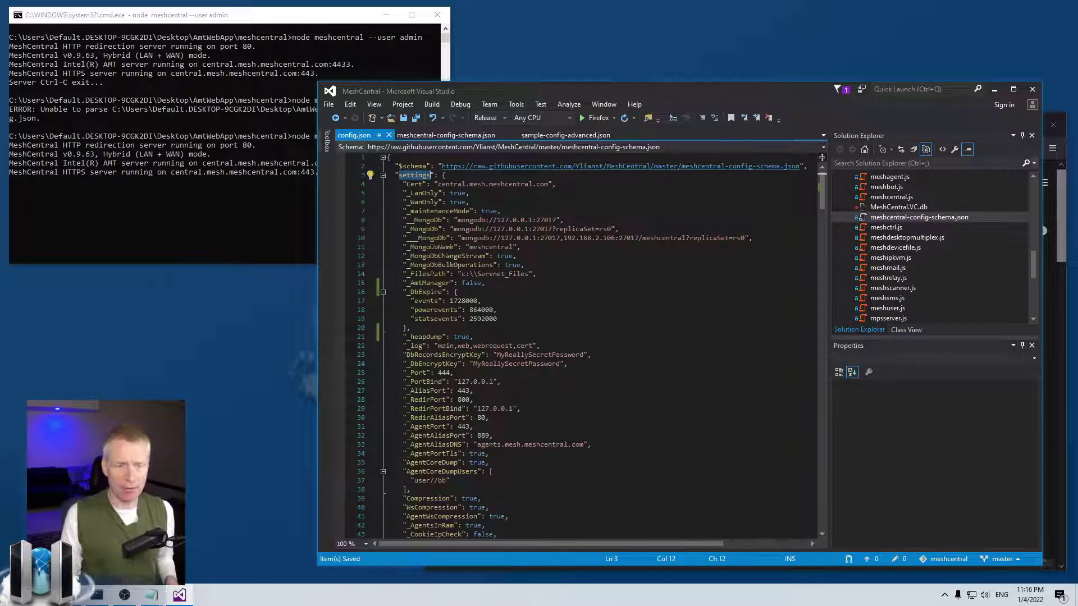
scroll(429, 246, down, 20)
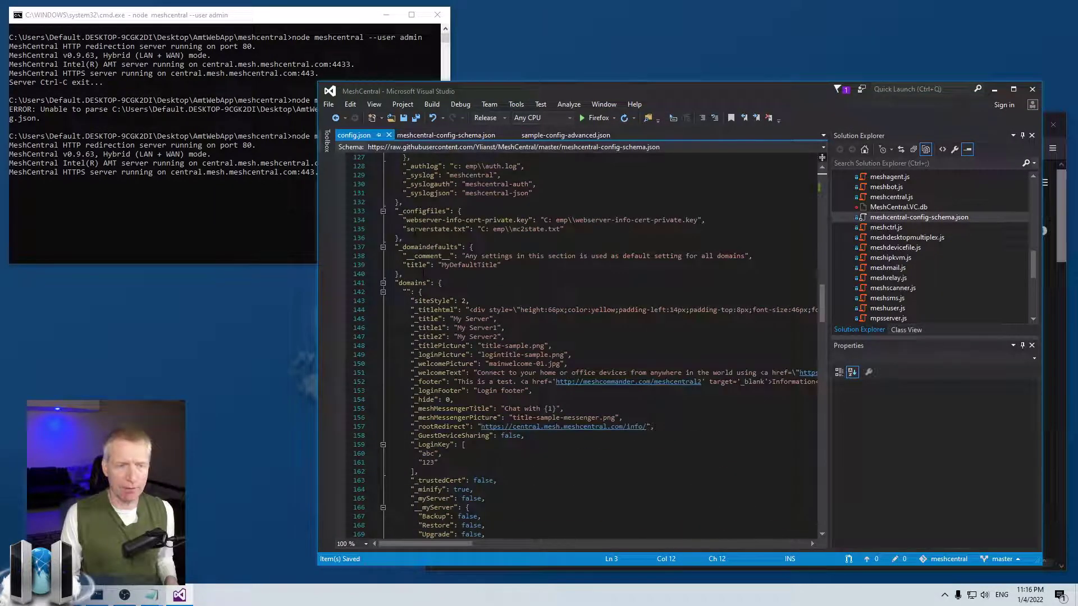
click(416, 283)
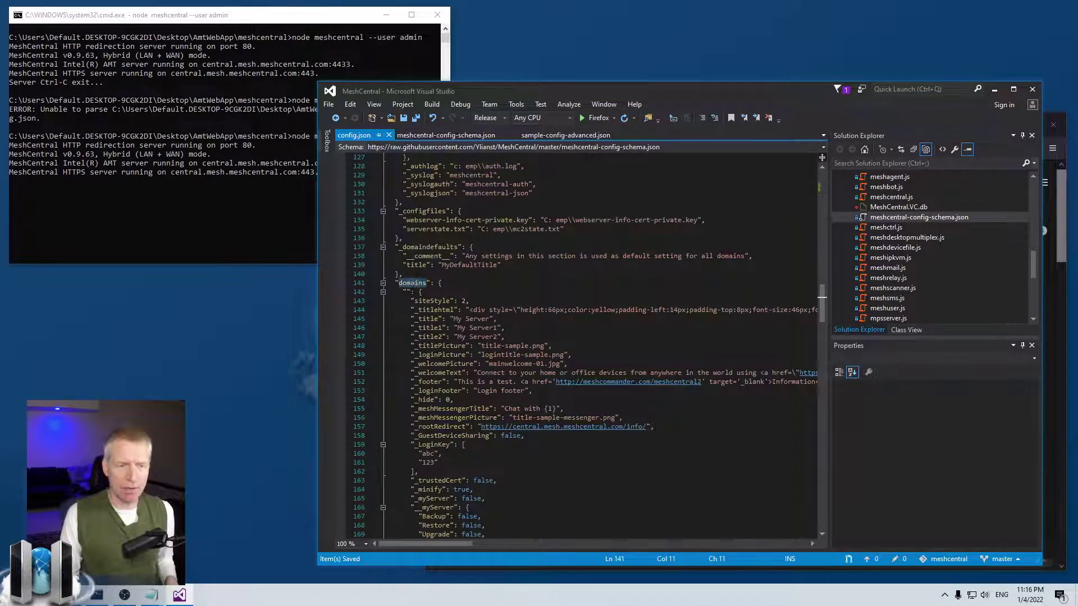
click(452, 247)
click(447, 211)
scroll(443, 264, down, 20)
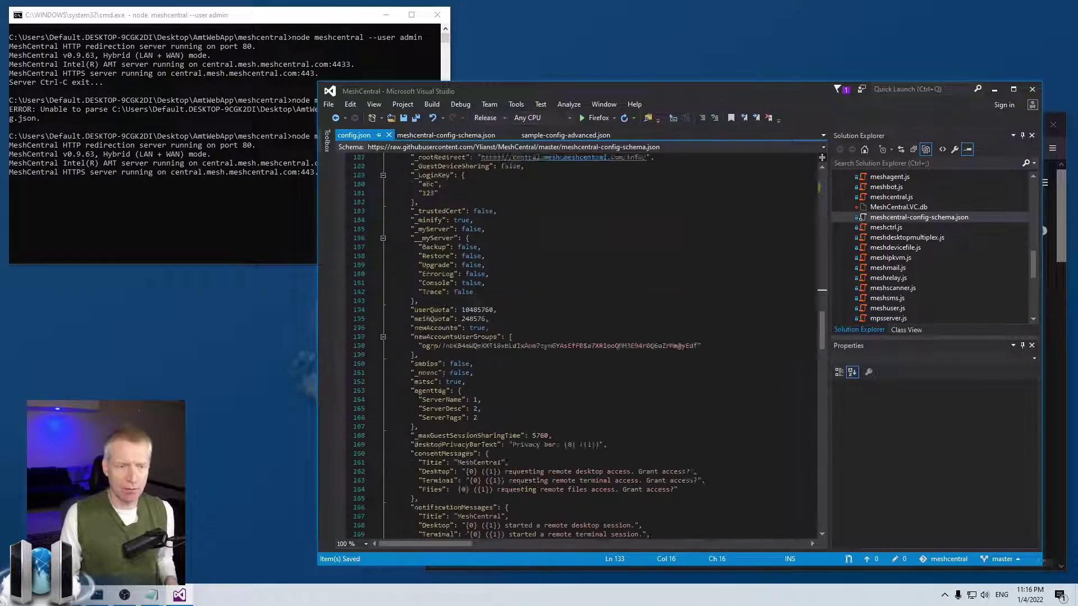
scroll(439, 318, down, 20)
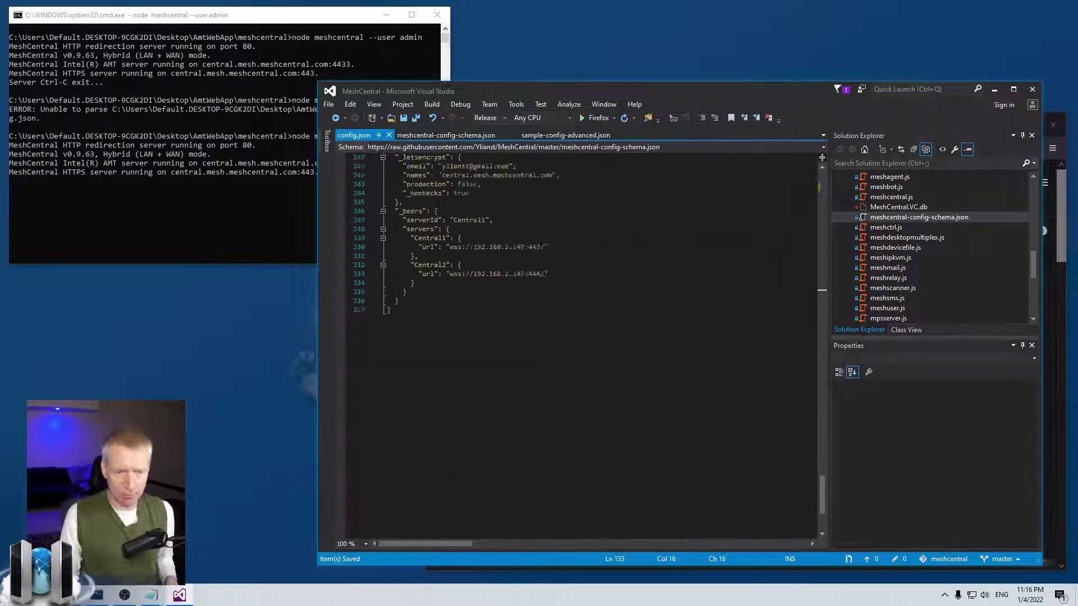
click(418, 273)
scroll(418, 274, up, 8)
drag(822, 460, 803, 92)
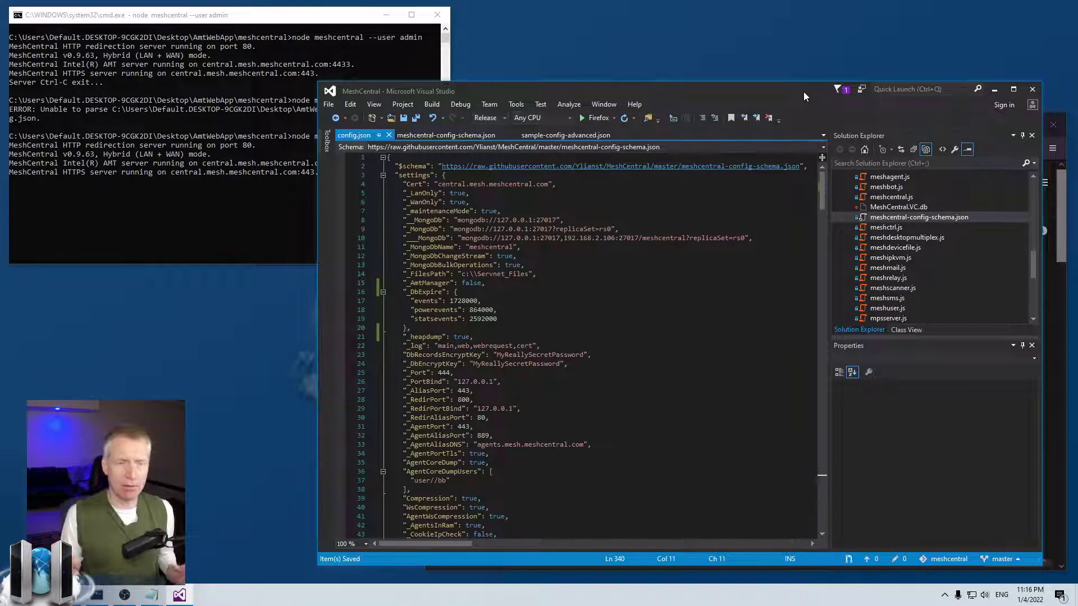
Step: Insert the top-level line "bob": "joe", between the $schema and settings entries and save config.json
click(446, 175)
key(Home)
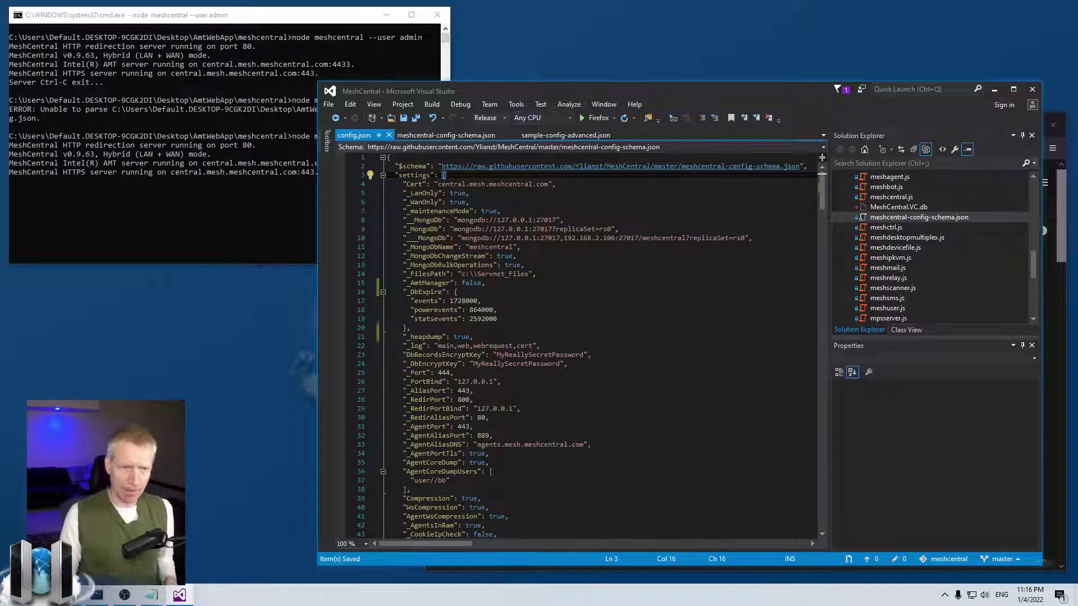
key(Return)
key(Up)
text("bob")
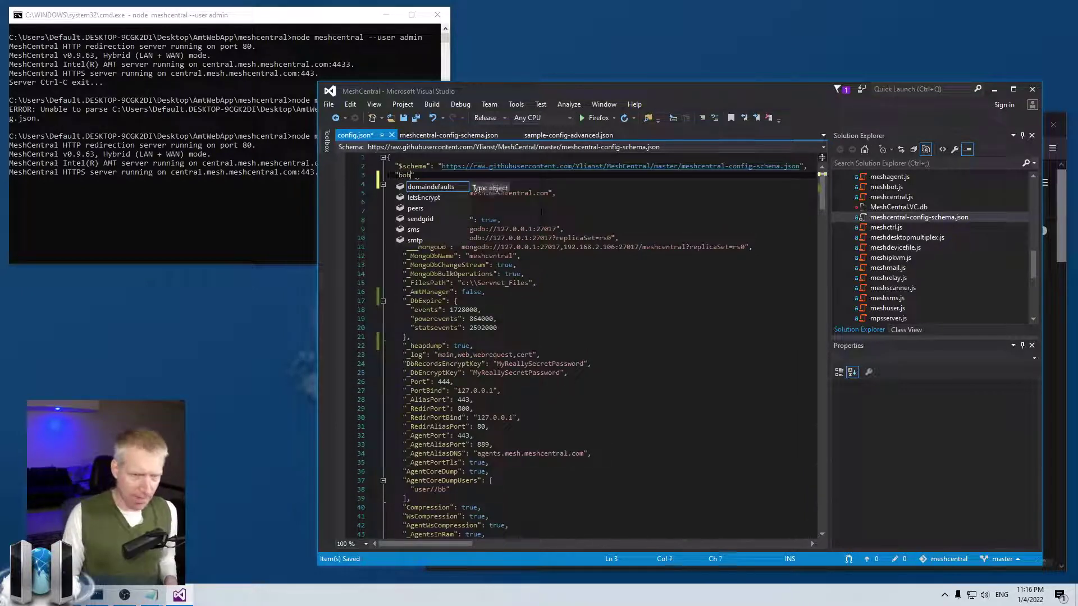
text(:  "joe")
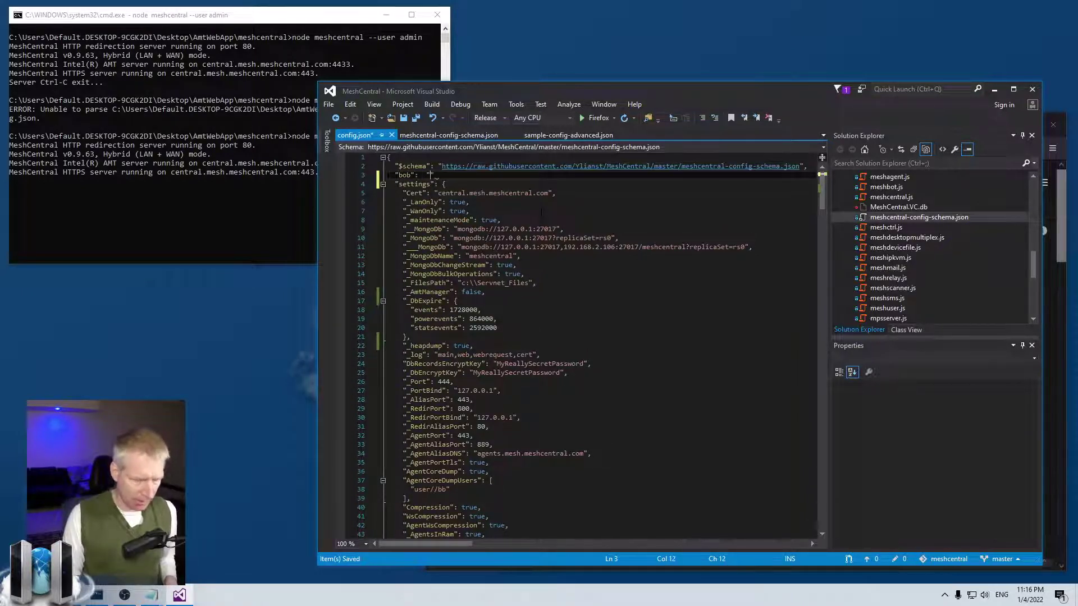
text(,)
key(Down)
key(Up)
key(BackSpace)
key(Down)
key(ctrl+s)
click(410, 175)
Step: Stop the running MeshCentral server in the command prompt and restart it with node meshcentral --user admin
click(213, 183)
key(ctrl+c)
key(Up)
key(Return)
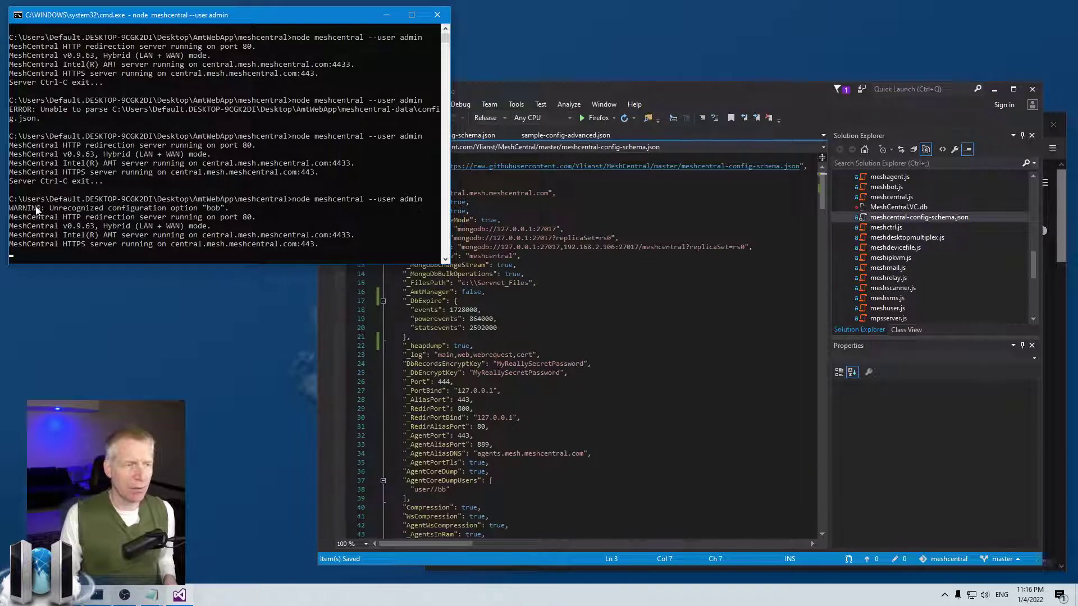
Step: Highlight the configuration warning in the server output and the option name "bob" within it
drag(50, 209, 227, 211)
click(226, 210)
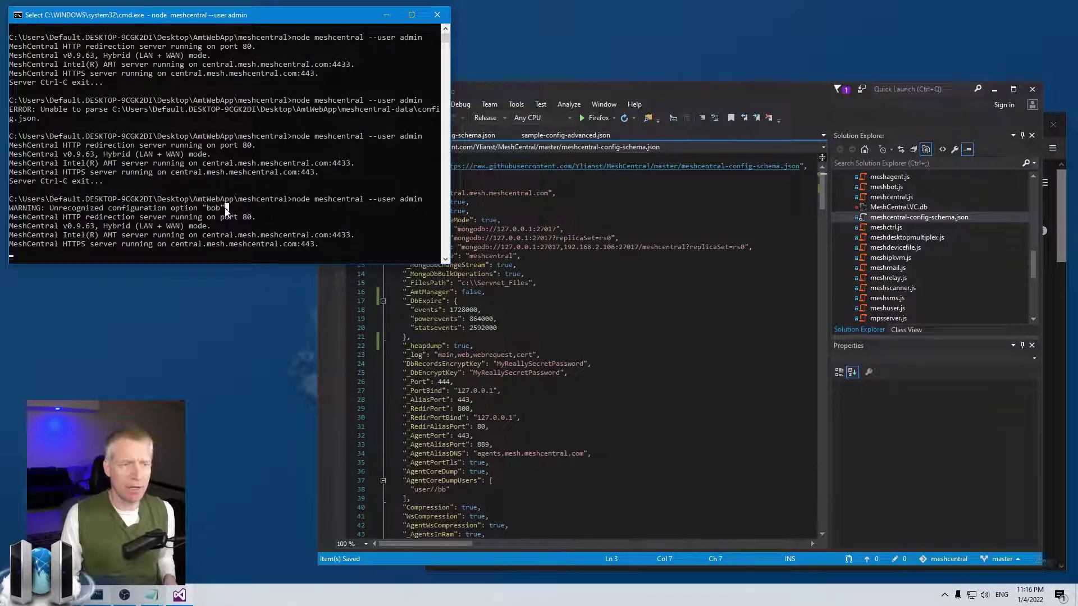
right_click(229, 209)
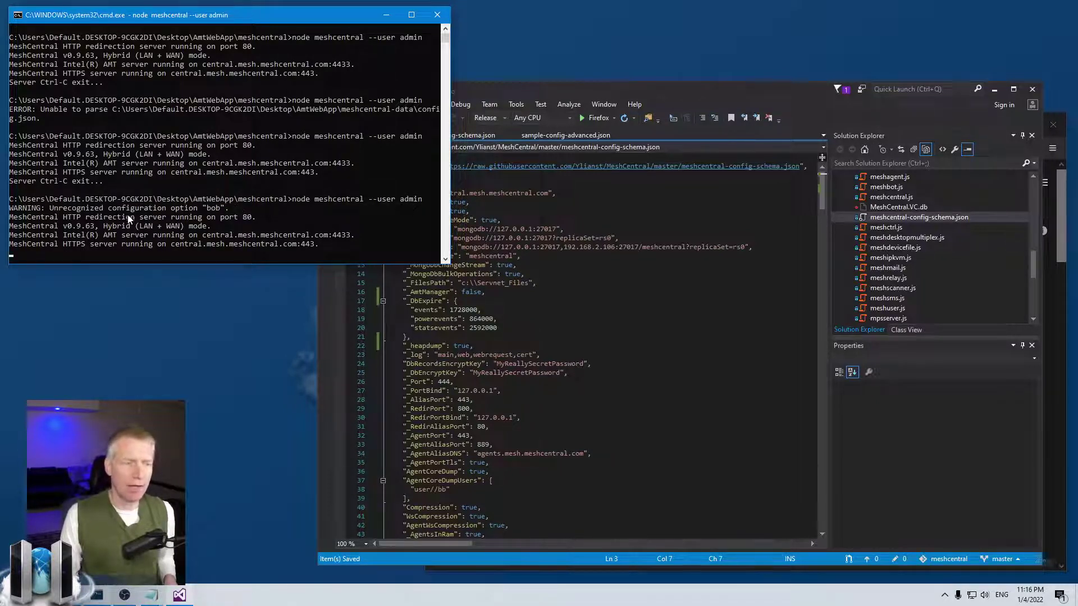
drag(206, 209, 220, 210)
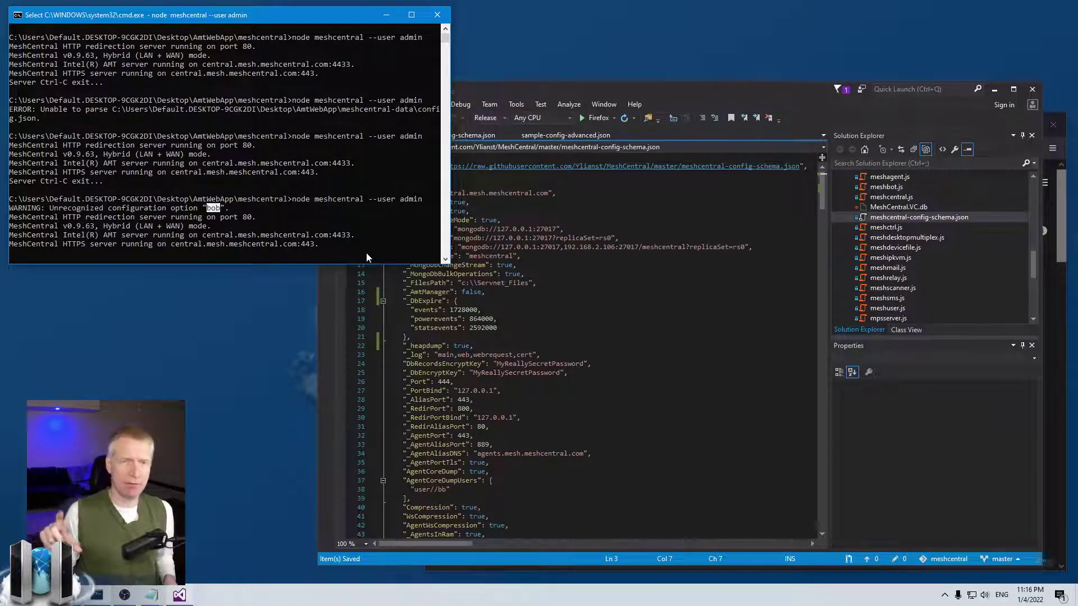
Step: Switch back to Visual Studio and delete the "bob": "joe" line above the settings section of config.json
click(445, 184)
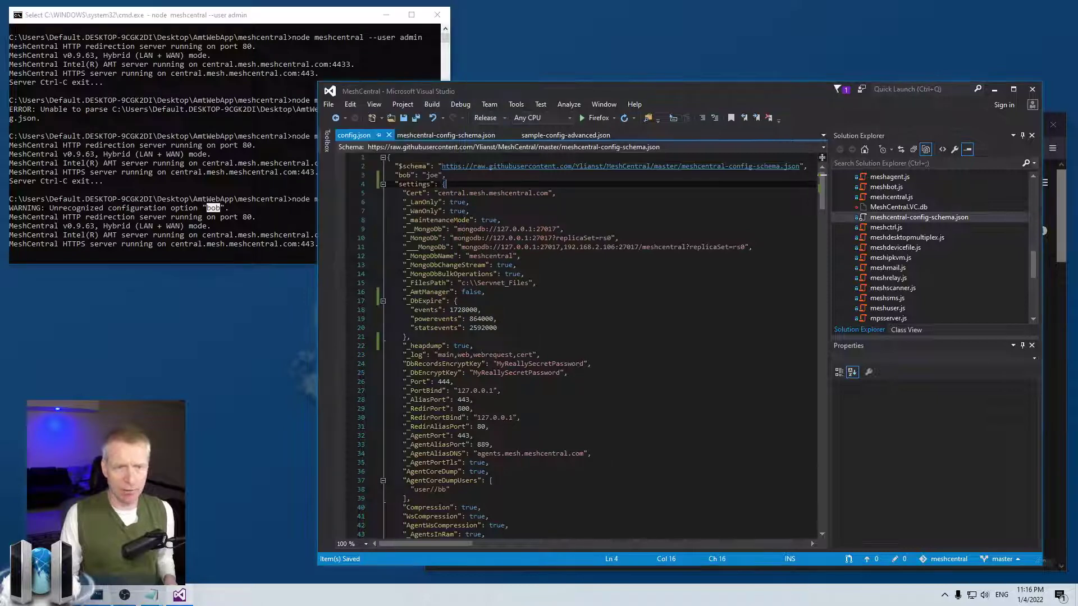
click(445, 175)
key(Home)
key(Home)
key(shift+Down)
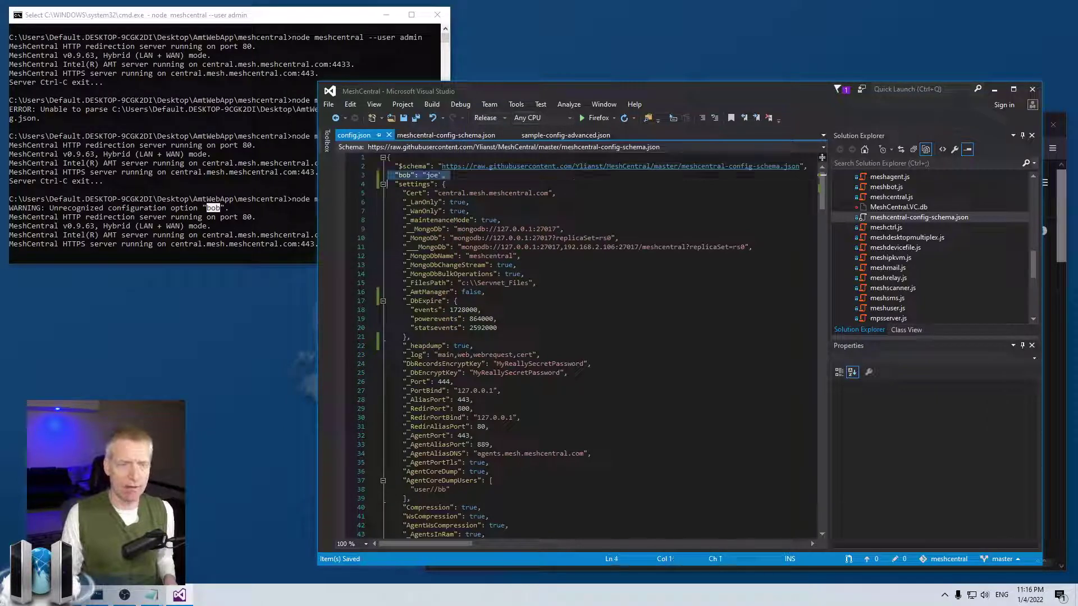
key(Delete)
key(Down)
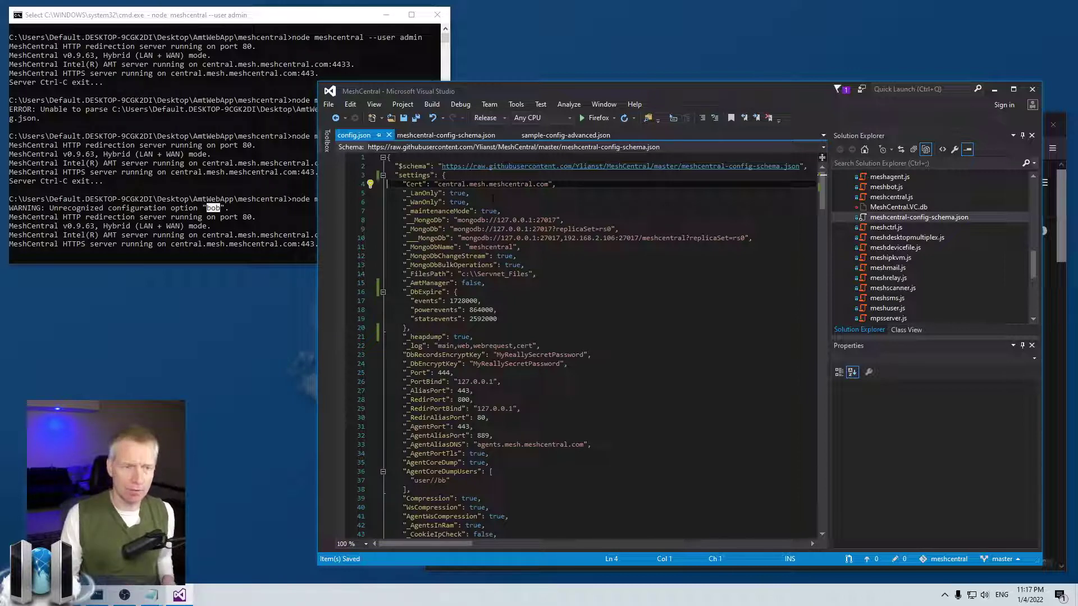
Step: Capitalize the first letter of the settings section name so it reads "Settings" and save config.json
click(403, 175)
key(BackSpace)
text(S)
key(ctrl+s)
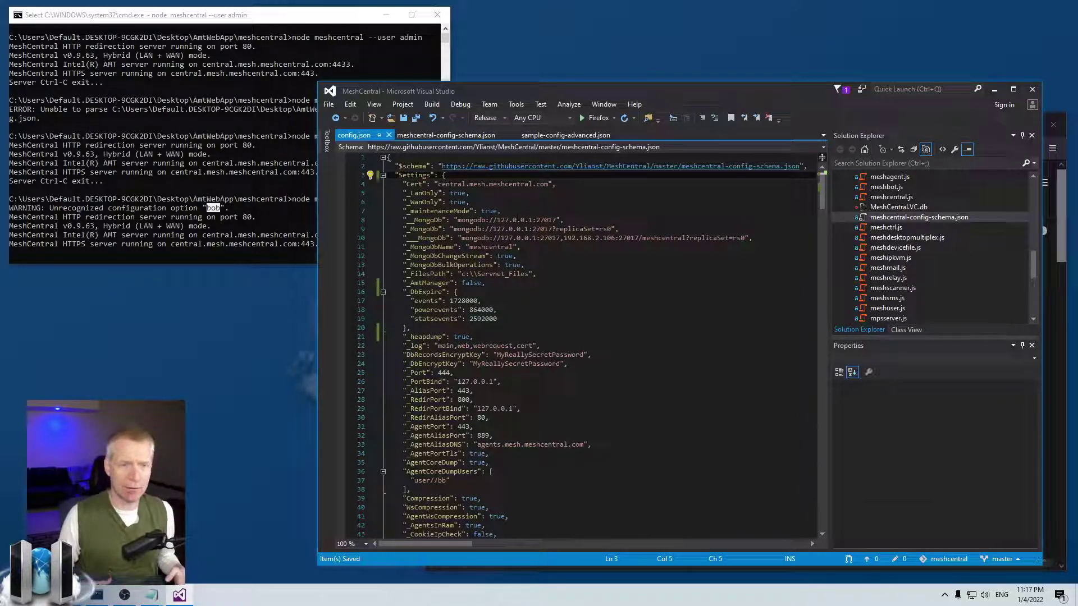
Step: Switch to the command prompt, stop the running MeshCentral server and restart it with node meshcentral --user admin
mouse_move(424, 230)
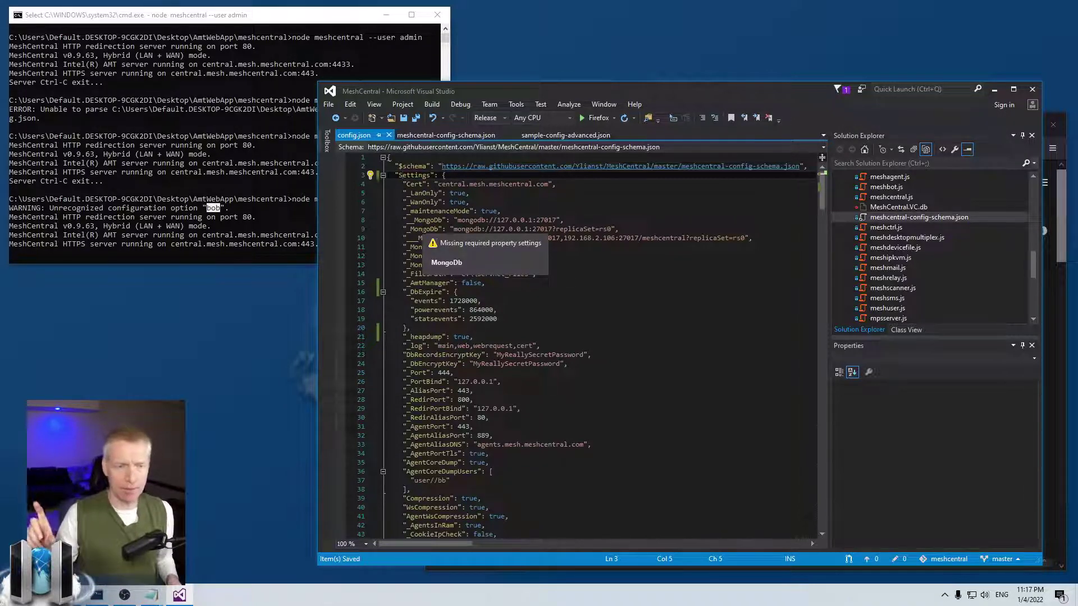
click(422, 211)
mouse_move(481, 256)
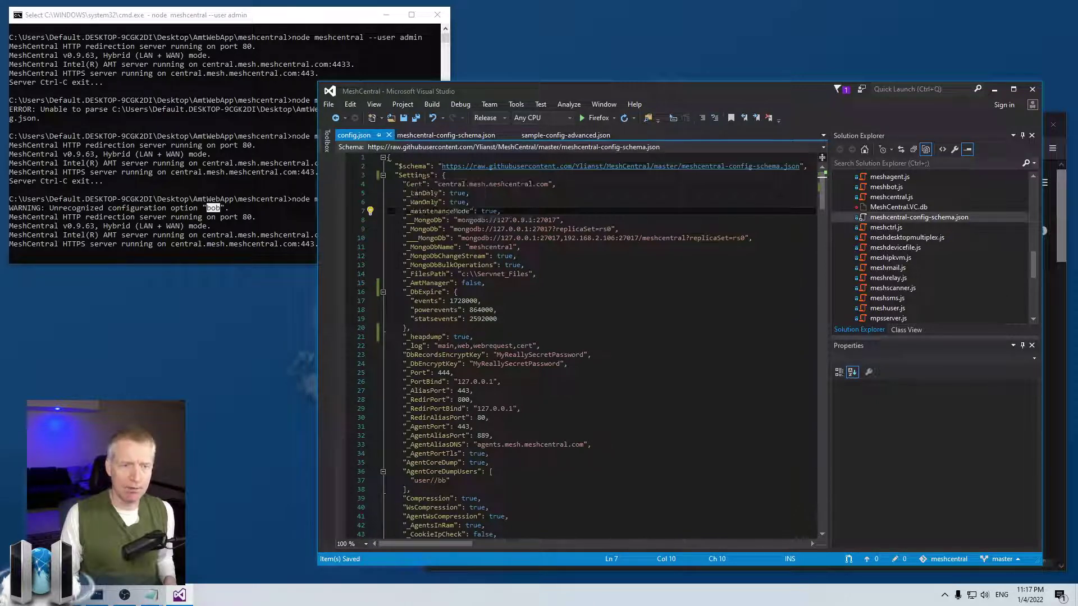
click(212, 185)
key(ctrl+c)
key(Up)
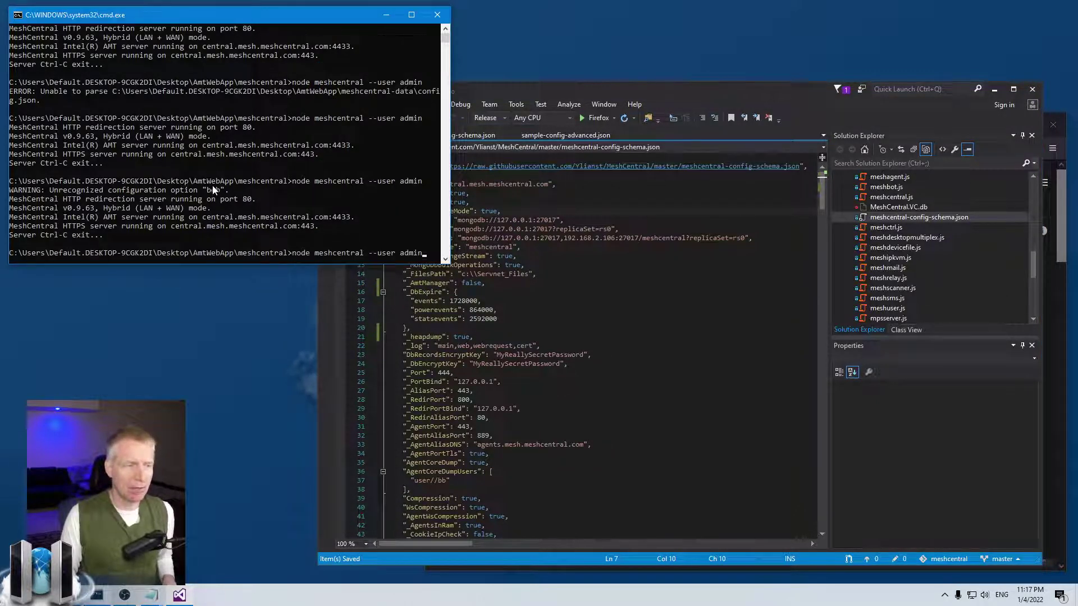
key(Return)
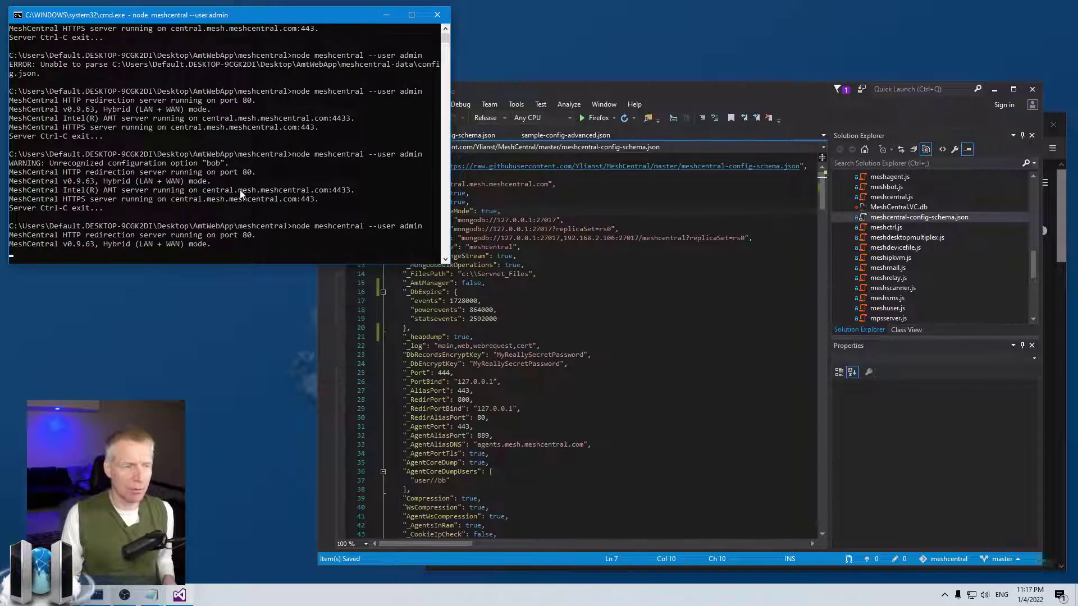
Step: Return to config.json in Visual Studio and examine the Settings section name, the MongoDb connection strings and the database encryption key options
click(470, 238)
double_click(411, 175)
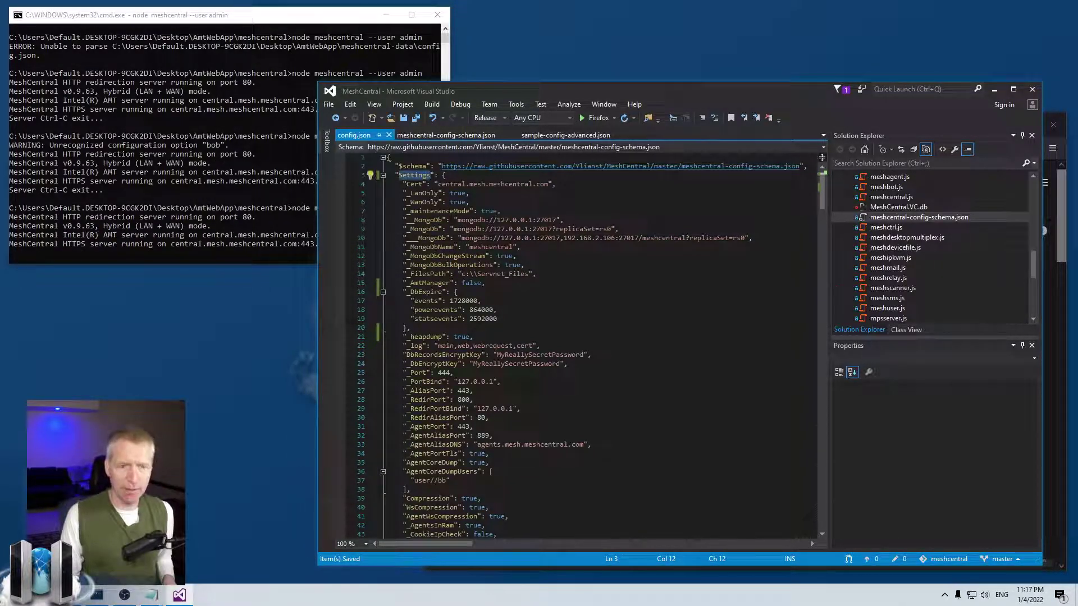
drag(481, 229, 568, 229)
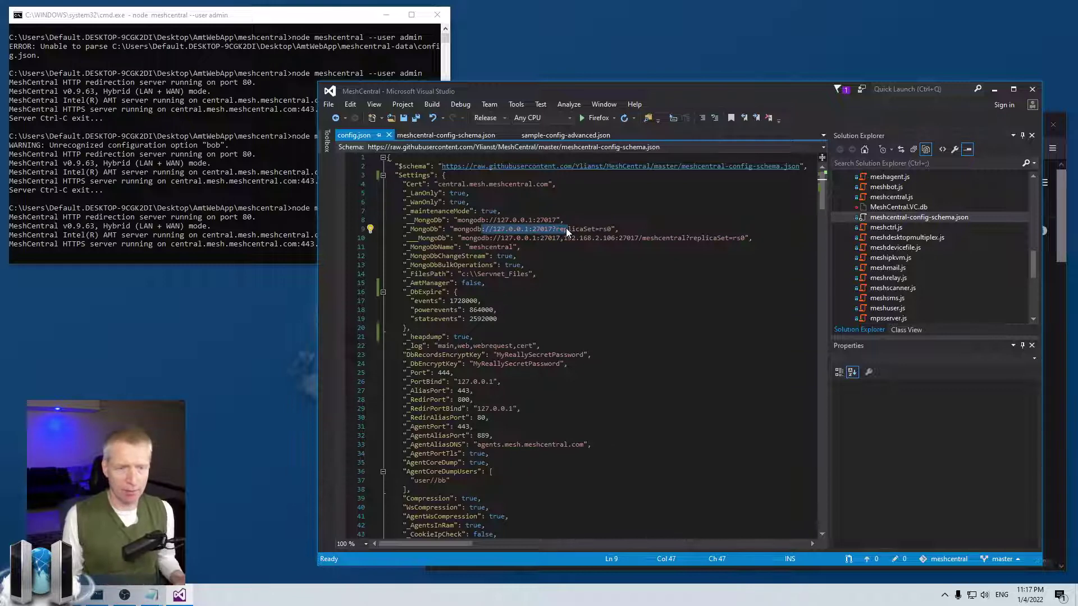
double_click(501, 355)
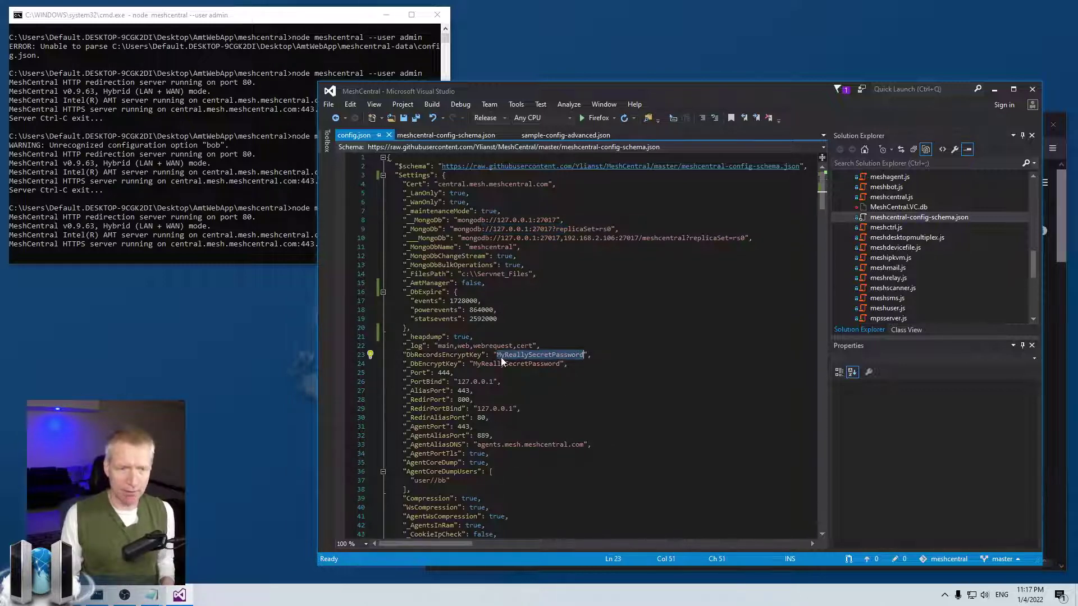
click(536, 364)
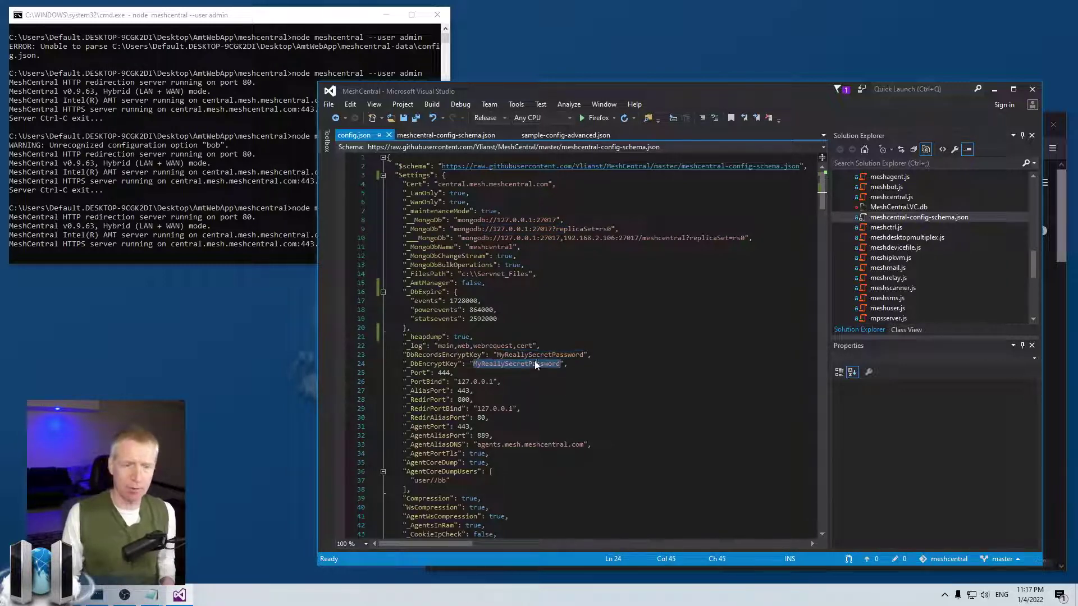
double_click(426, 356)
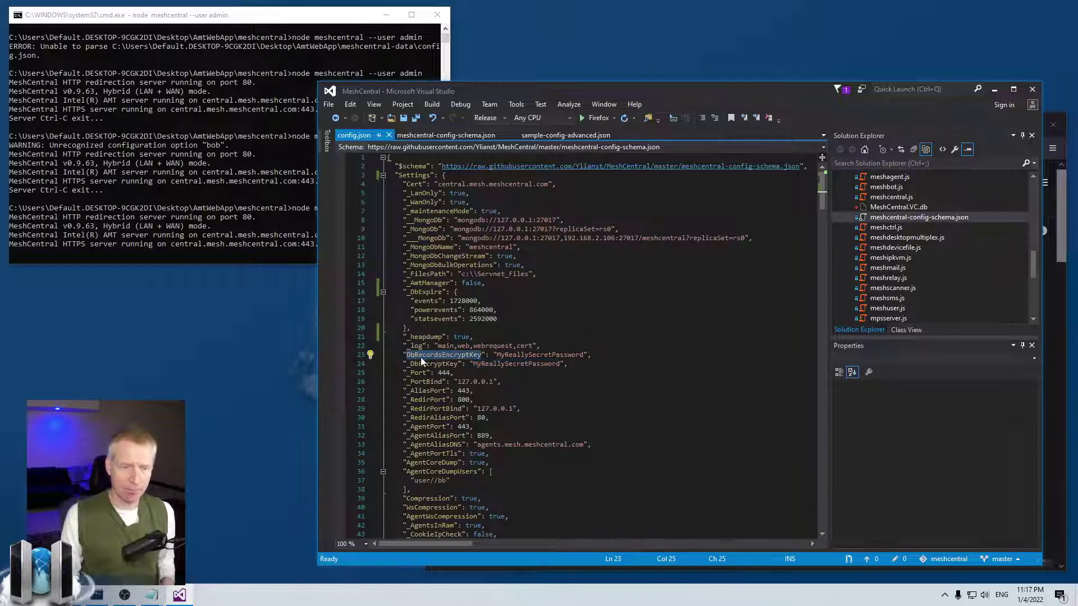
mouse_move(470, 357)
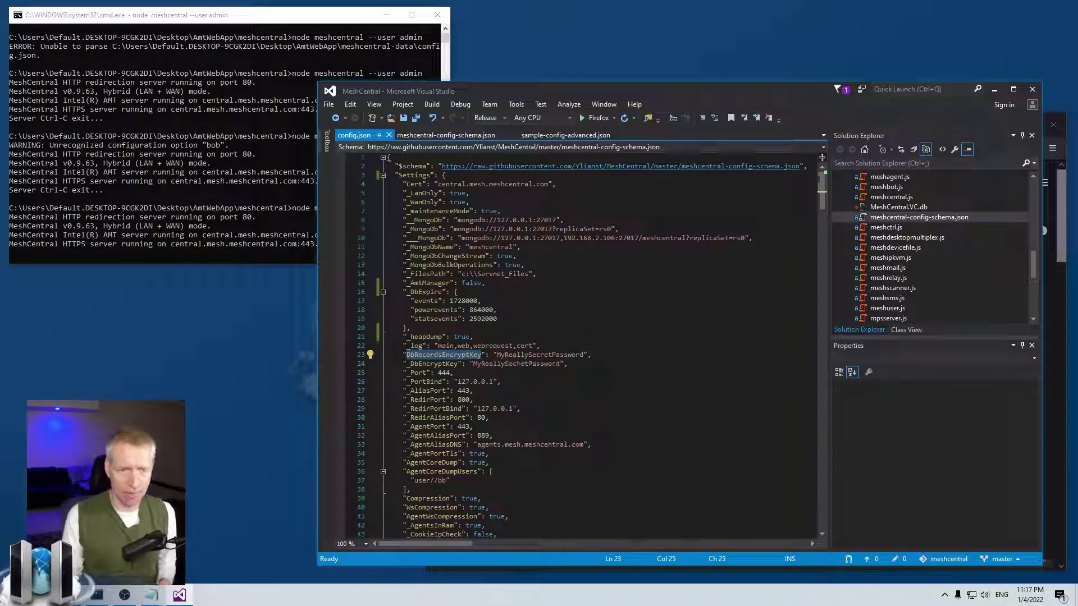
click(473, 337)
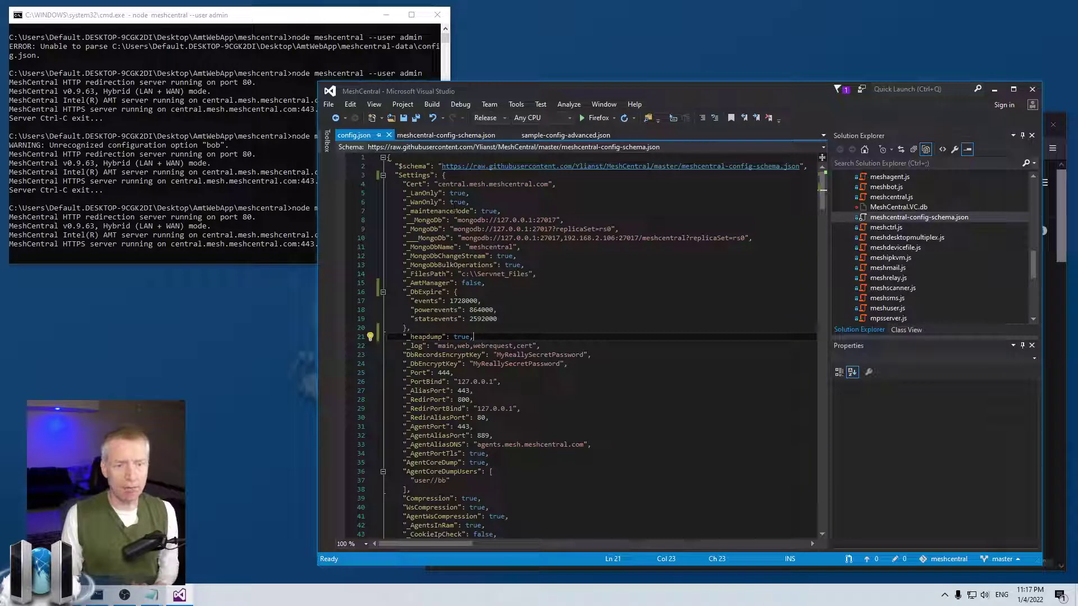
click(406, 193)
click(446, 220)
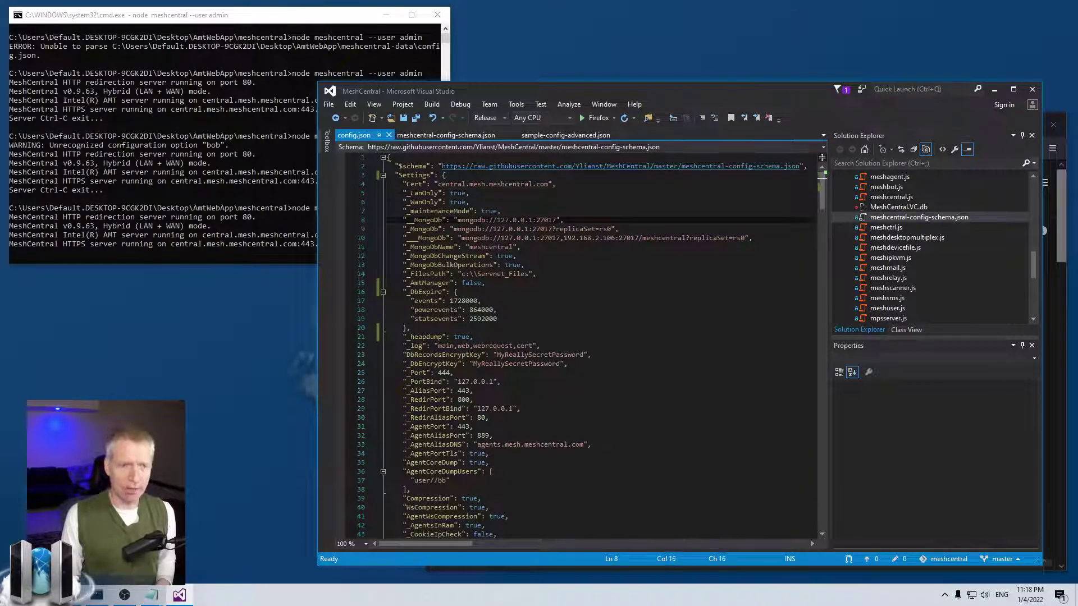
Step: Open sample-config-advanced.json from the project files and highlight its comment about values and sections that start with underscore
drag(1032, 260, 1028, 299)
double_click(945, 277)
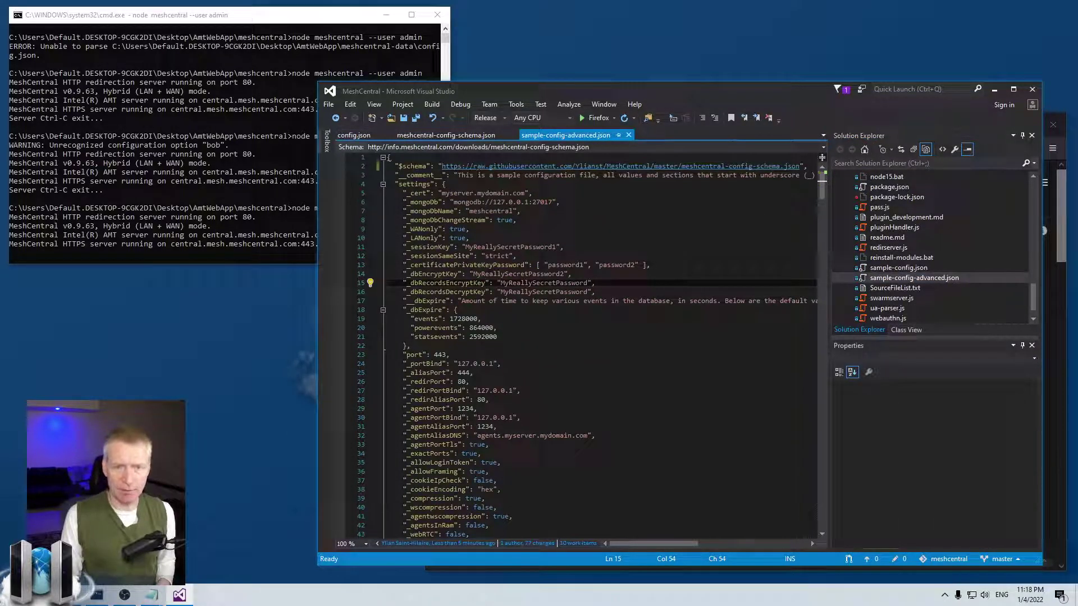
drag(602, 175, 800, 175)
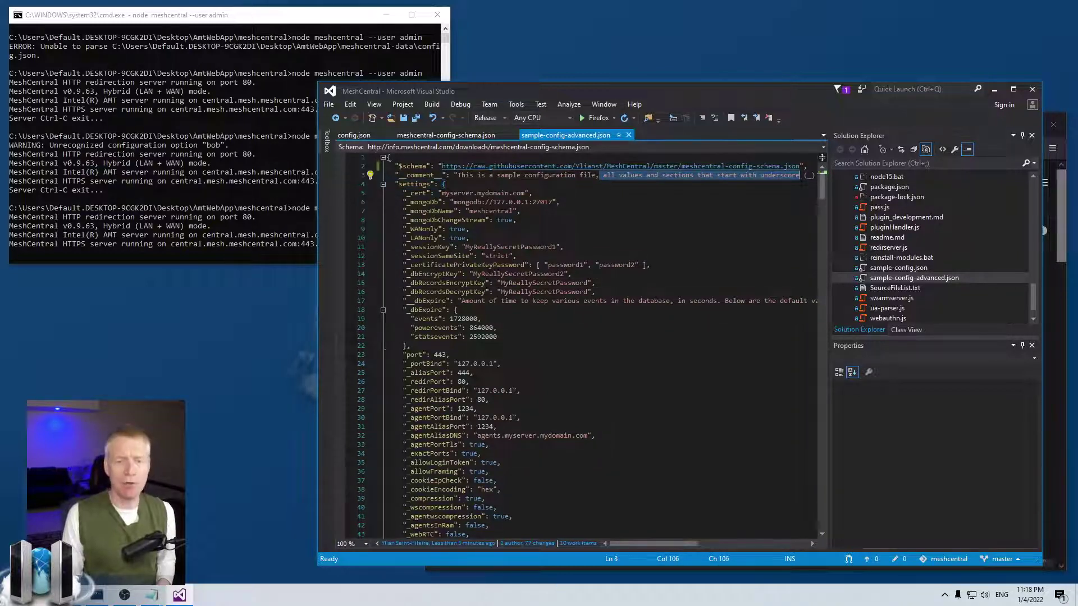
Step: Examine the underscore prefixes of _mongoDb, _mongoDbName, _mongoDbChangeStream and _WANonly and look over the rest of the settings list
click(497, 327)
click(406, 202)
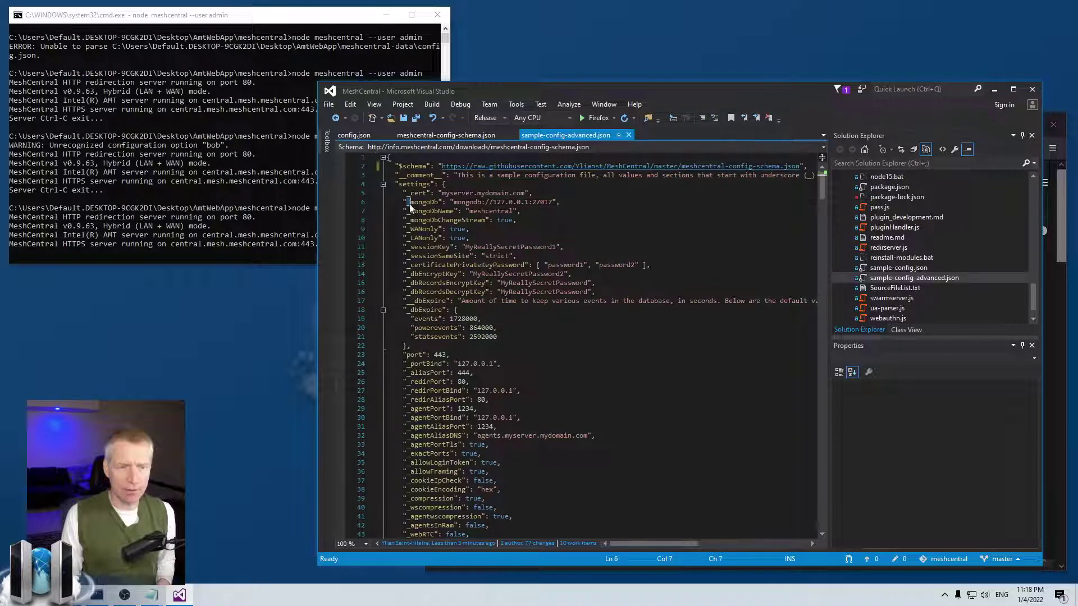
drag(407, 211, 411, 220)
key(Down)
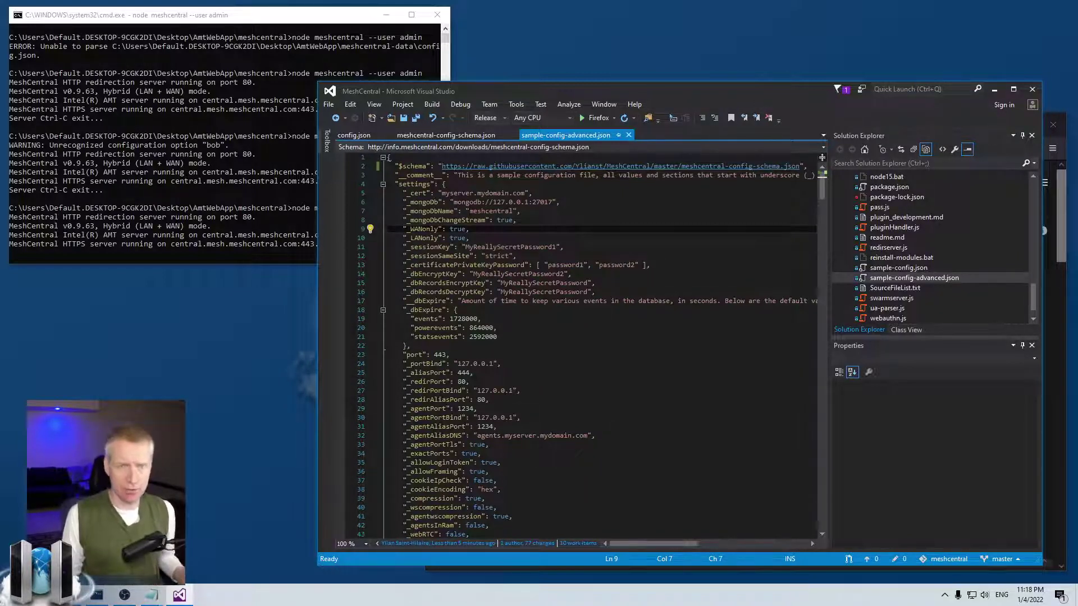
drag(465, 229, 411, 229)
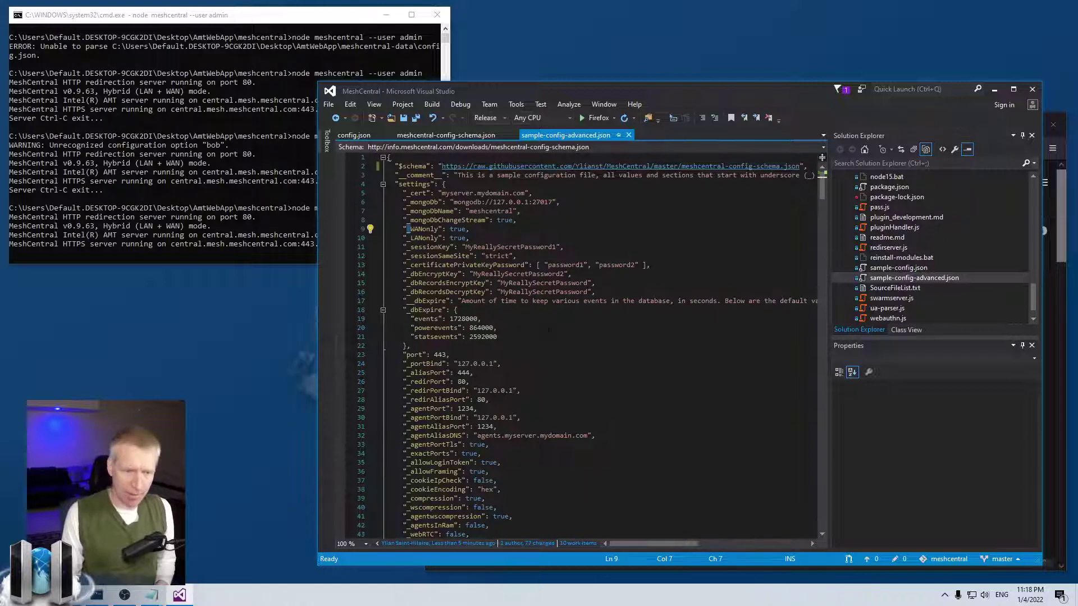
scroll(548, 330, down, 2)
scroll(549, 330, up, 2)
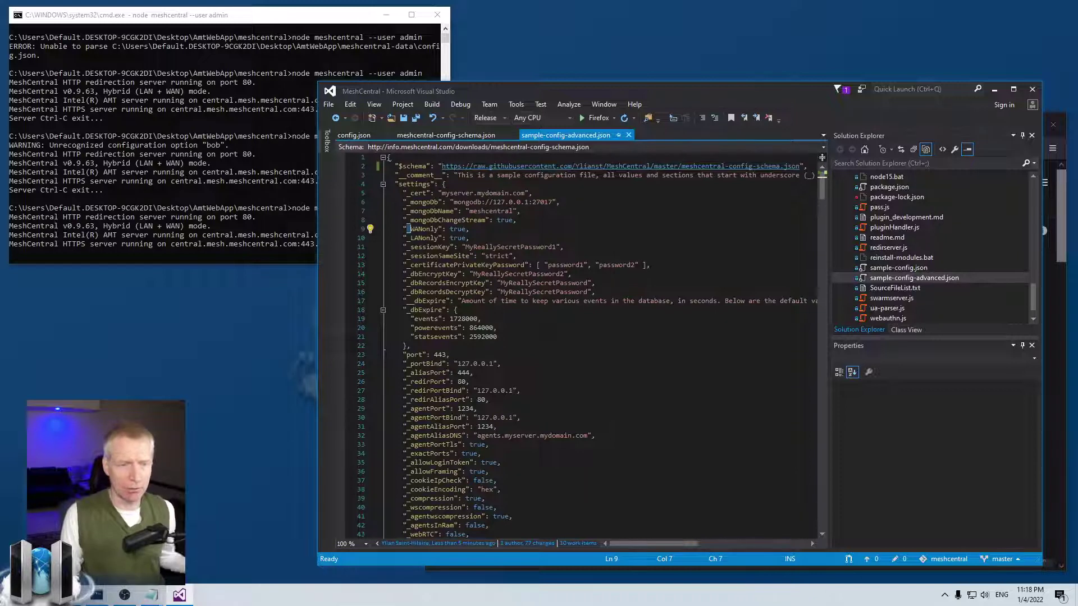
scroll(583, 346, down, 2)
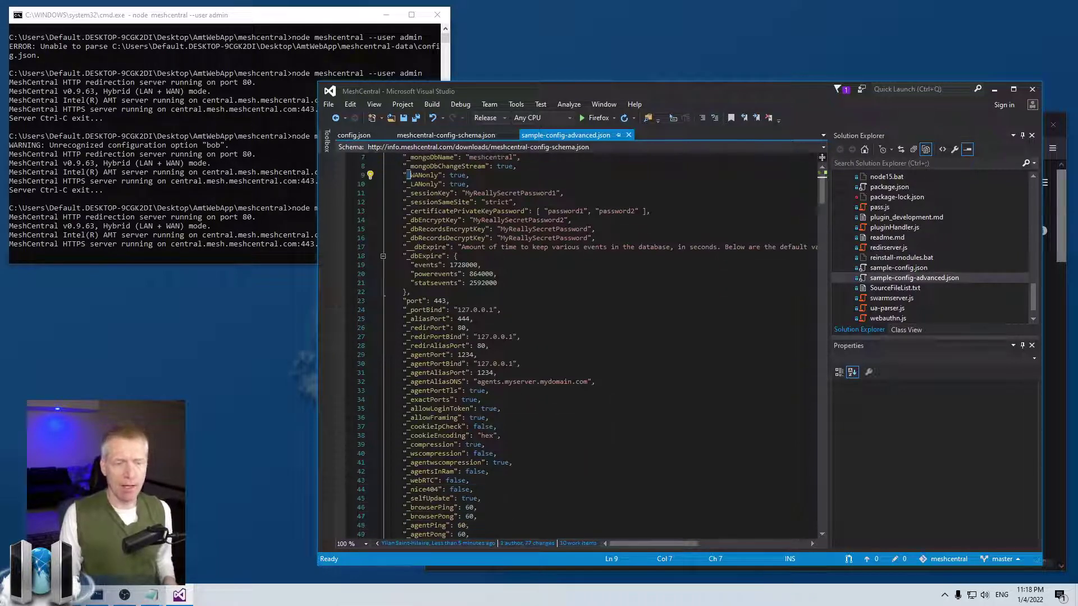
scroll(583, 345, up, 2)
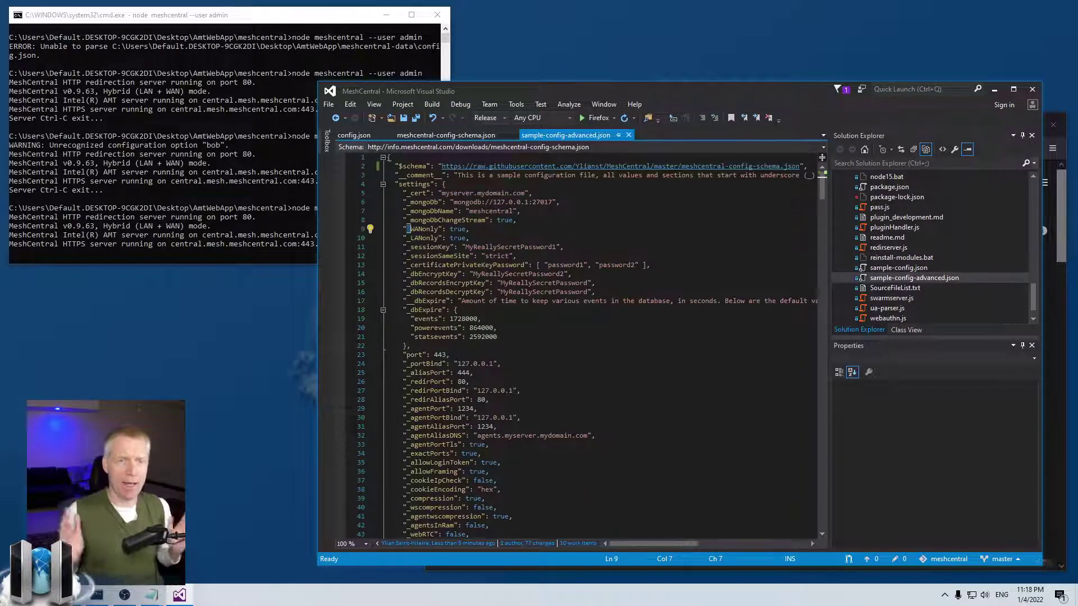
click(592, 379)
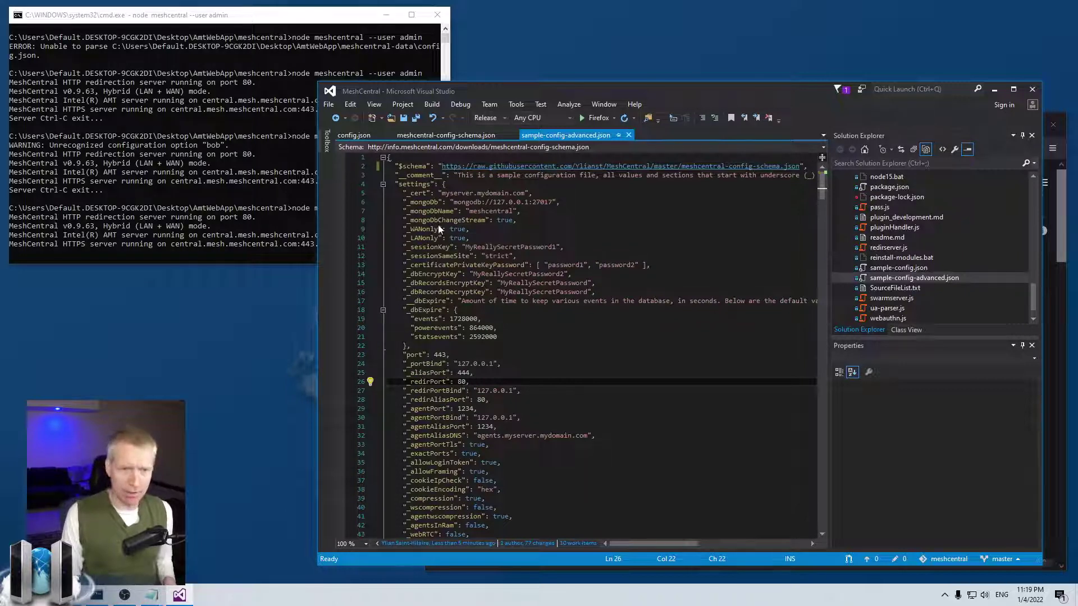
Step: Put quotation marks around the port value in the settings section so it reads "443"
double_click(439, 355)
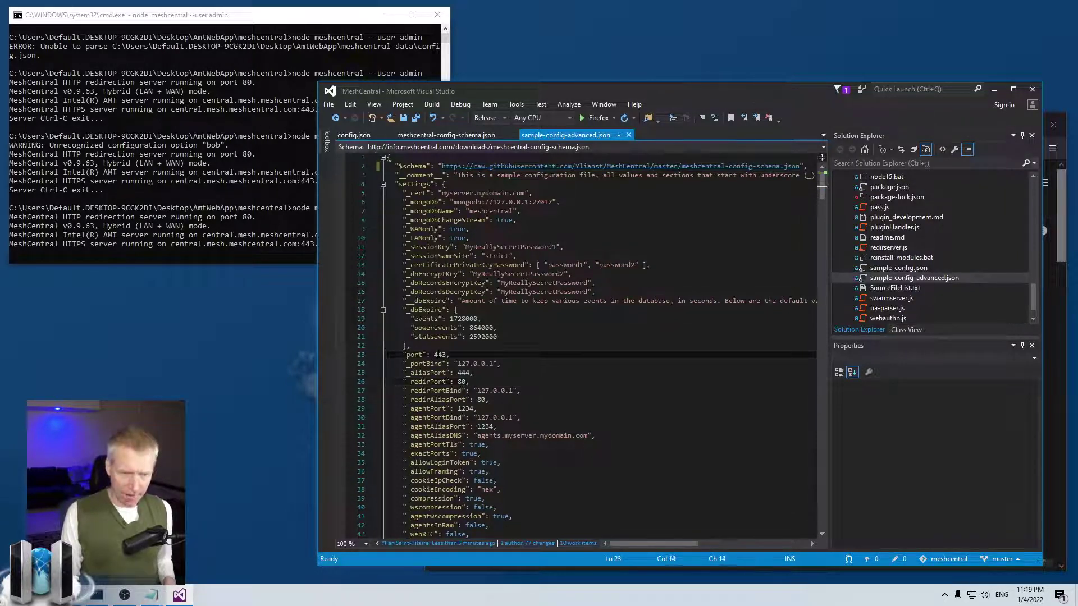
key(Left)
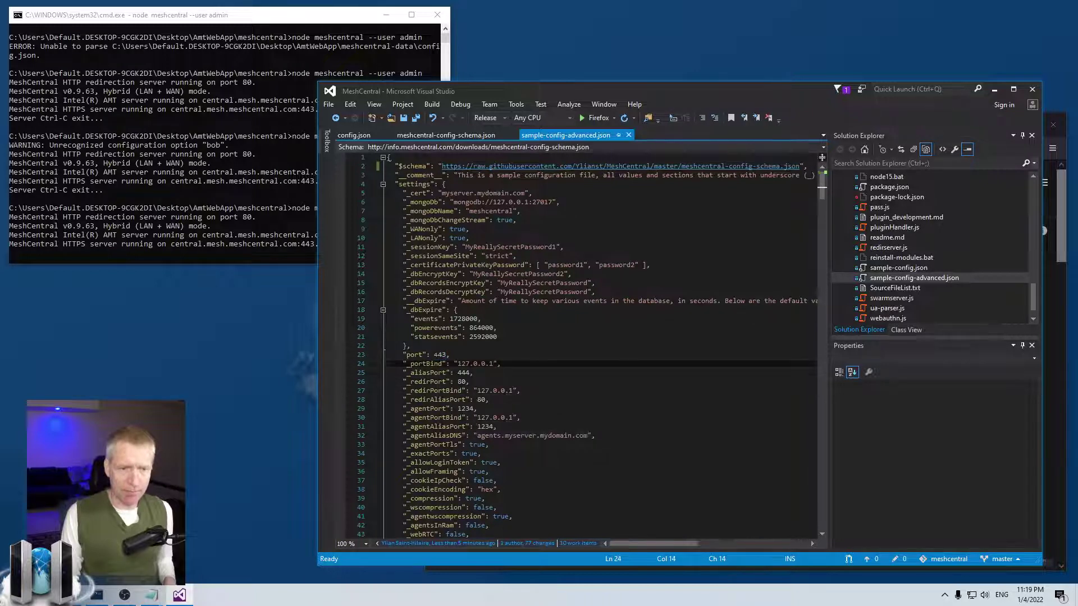
text(")
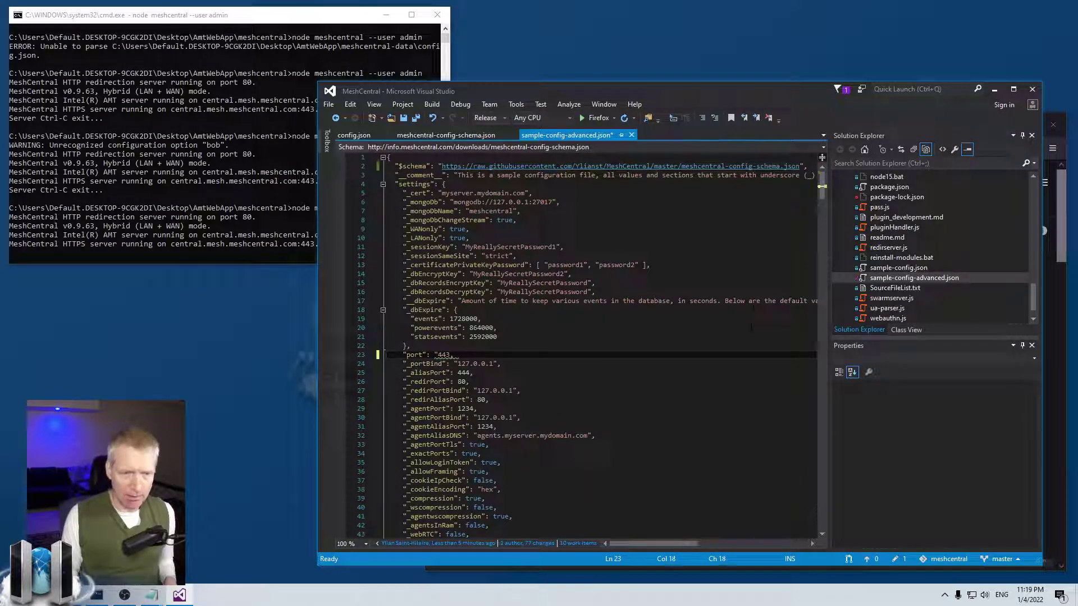
key(Right)
key(Right)
key(Right)
text(")
key(Left)
key(Right)
key(Right)
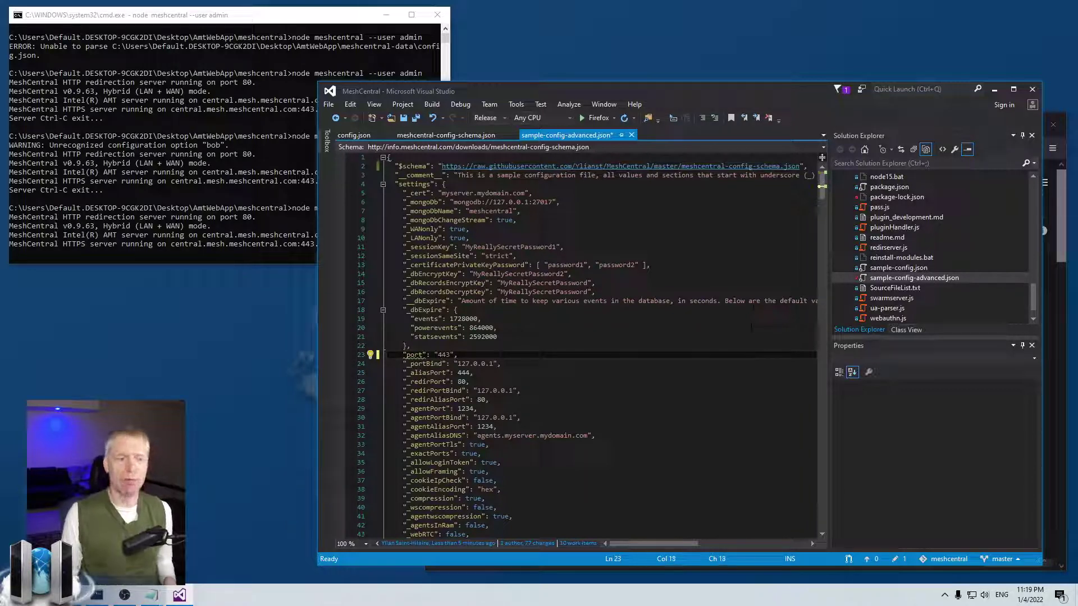
Step: Enclose the true value of _agentPortTls in quotation marks
click(469, 445)
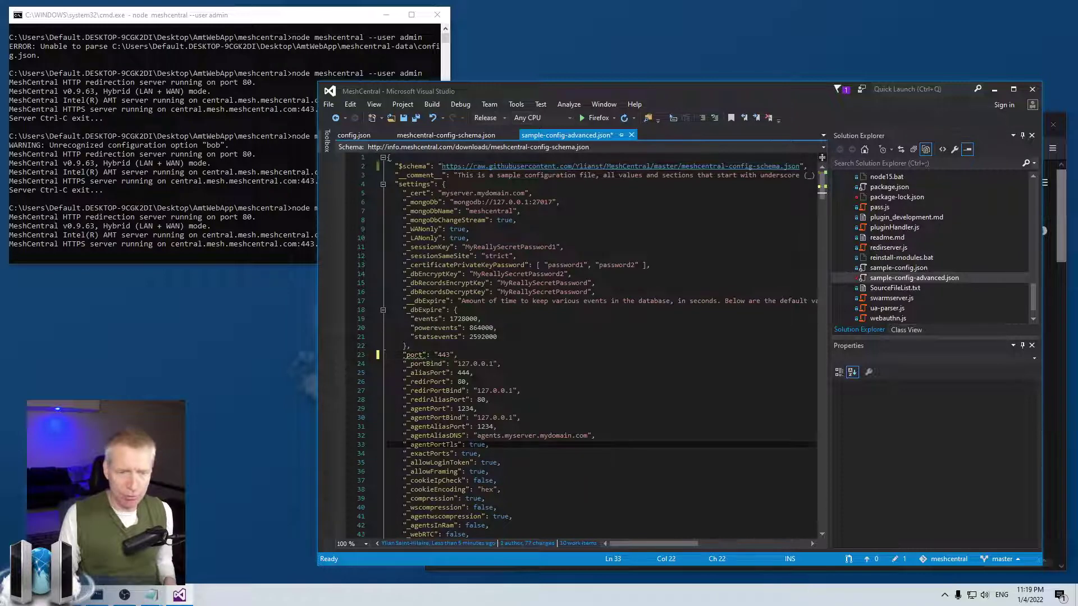
text(")
key(Right)
key(Right)
key(Right)
key(Right)
text(")
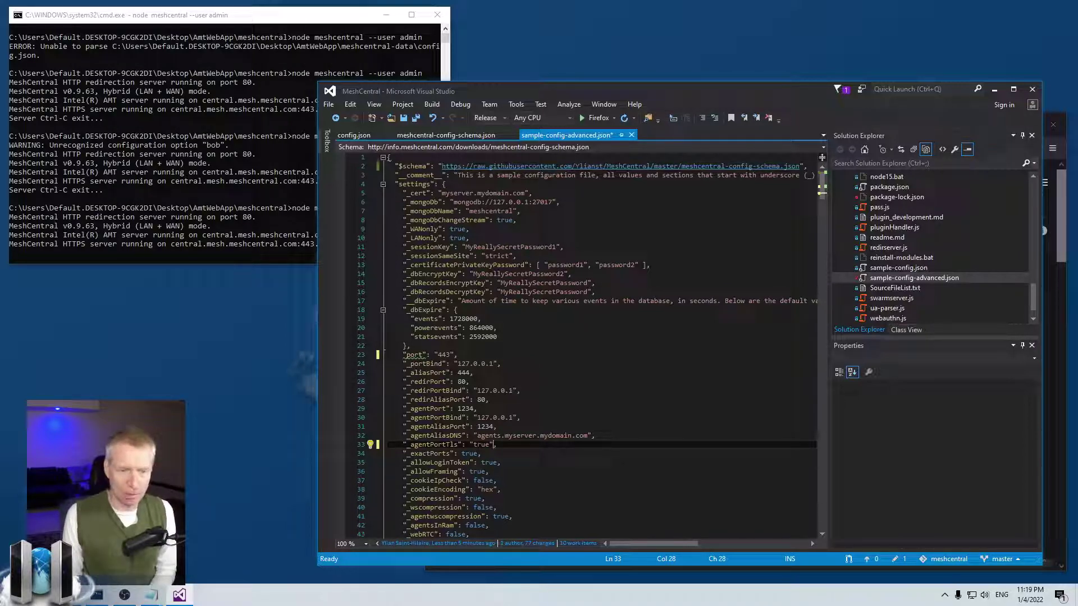
Step: Remove the quotation marks around the _agentPortTls value so it is a plain boolean true
key(BackSpace)
key(Left)
key(Left)
key(Left)
key(Left)
key(BackSpace)
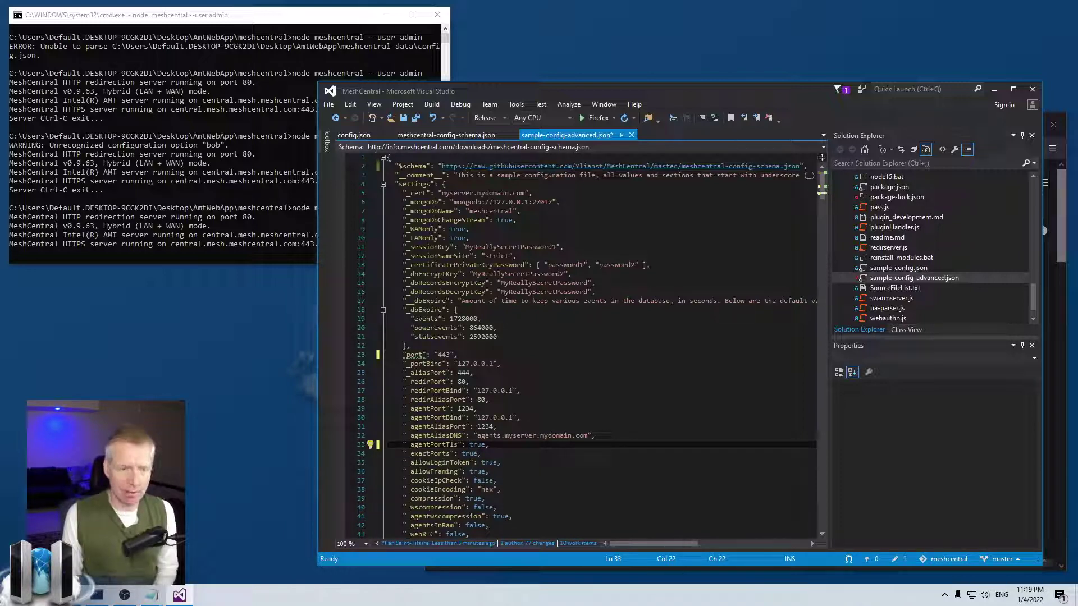
Step: Remove the quotation marks around the port value so it is the plain number 443
click(438, 355)
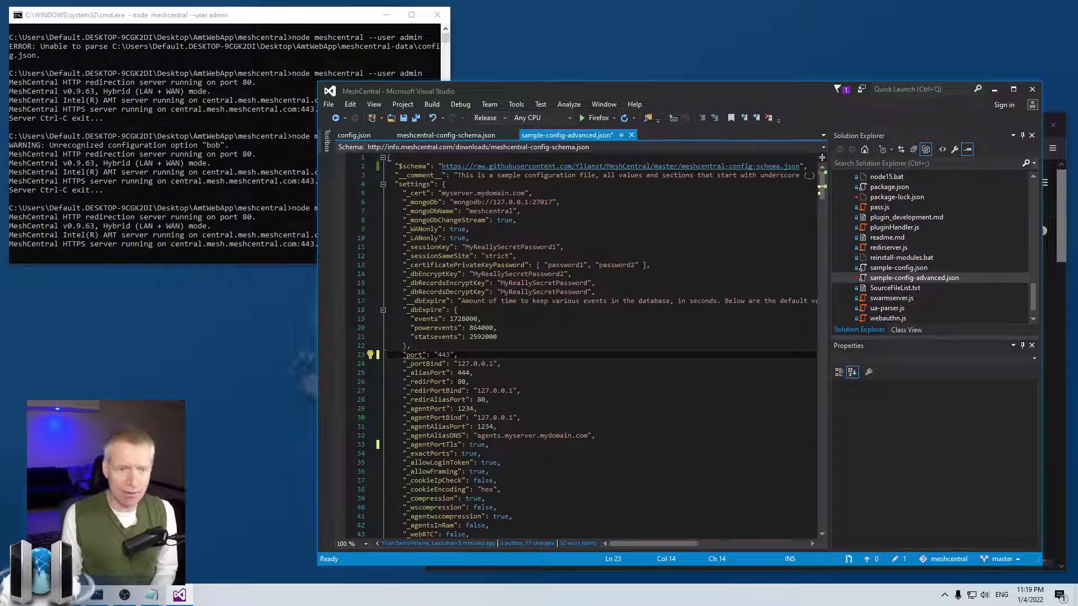
key(BackSpace)
key(Right)
key(Right)
key(Right)
key(Delete)
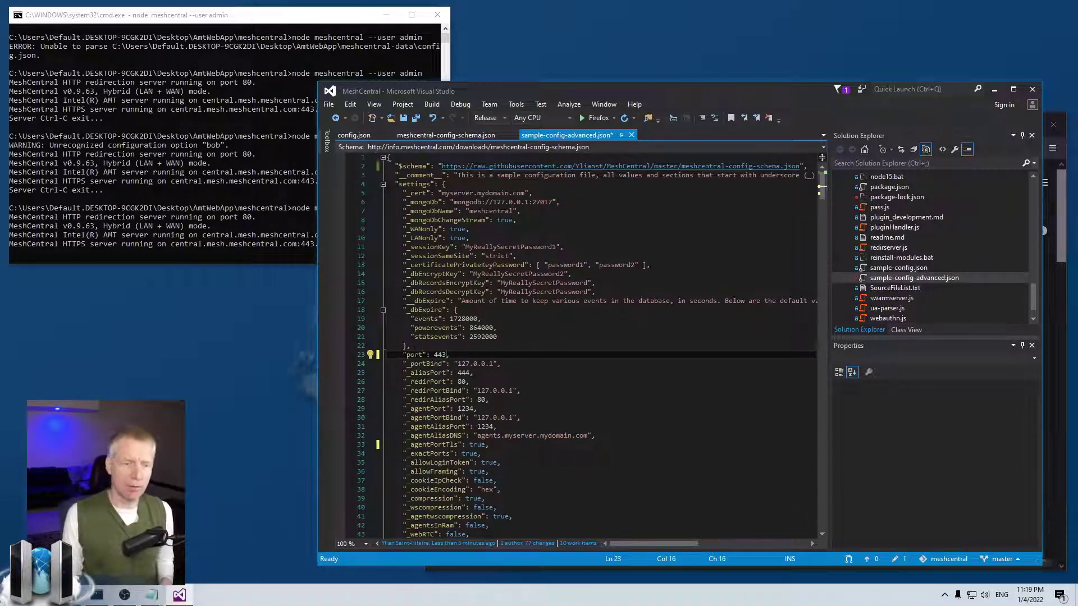
Step: Highlight example number, string, array and boolean values, including those of port, _portBind, _certificatePrivateKeyPassword, _agentAliasPort and _agentPortTls
mouse_move(420, 354)
double_click(441, 355)
click(481, 356)
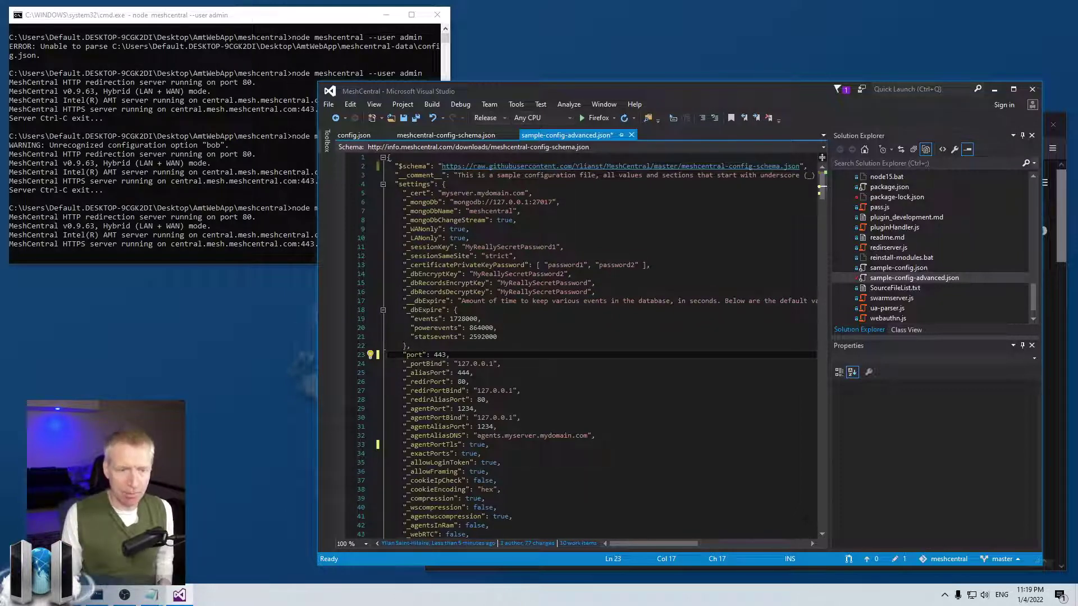
drag(453, 365, 502, 364)
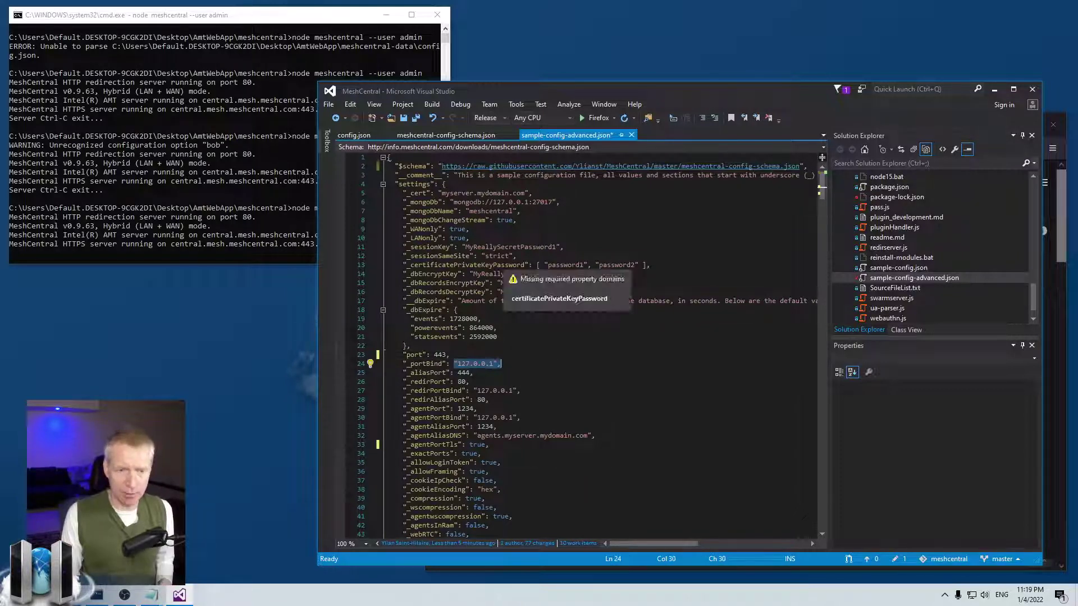
click(466, 274)
click(580, 266)
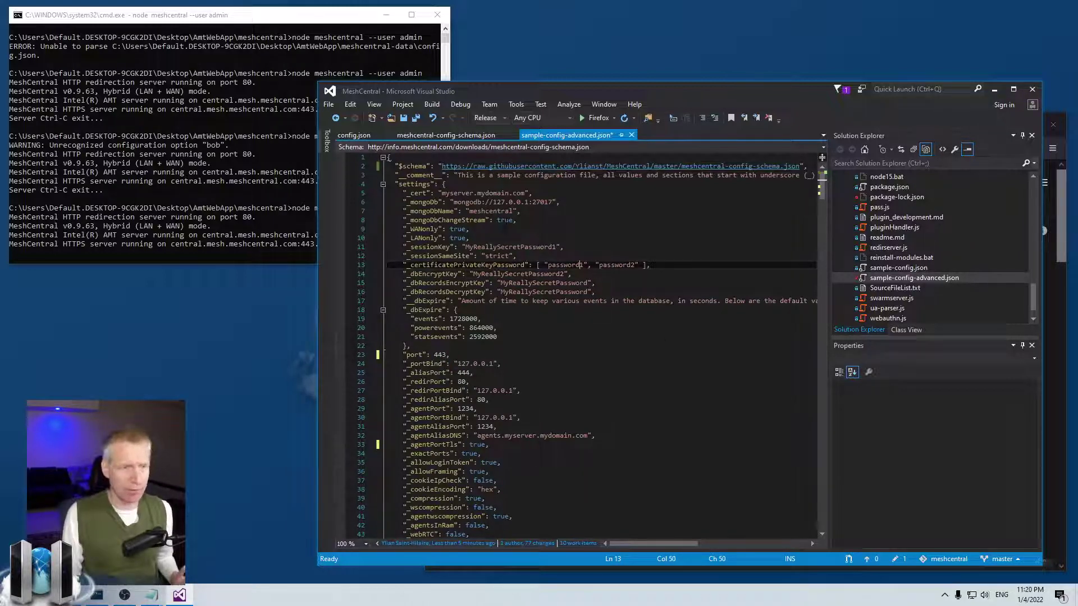
double_click(506, 221)
double_click(457, 230)
double_click(458, 238)
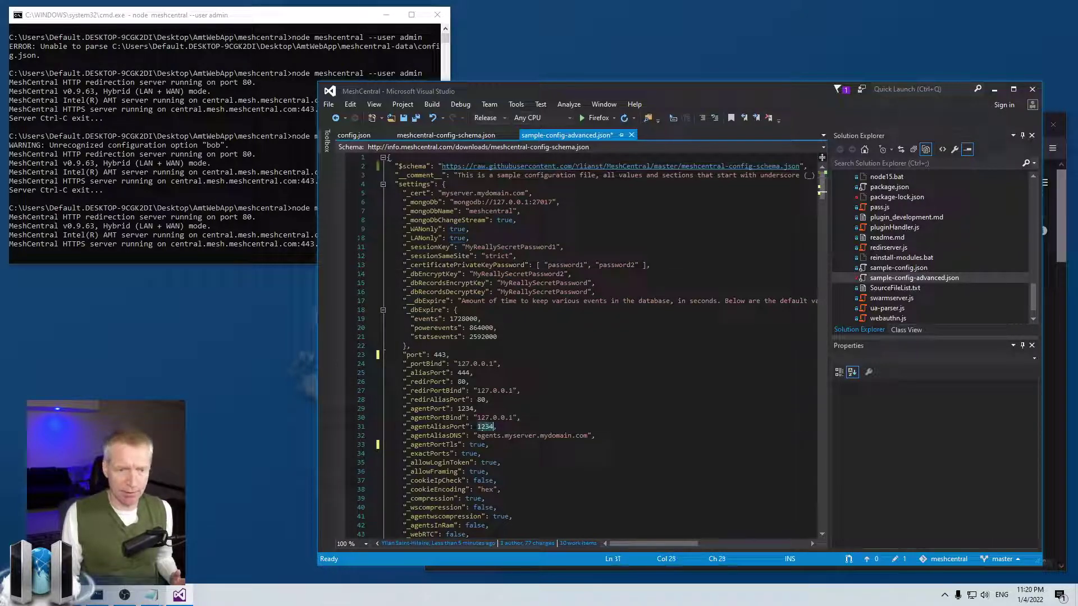
double_click(477, 444)
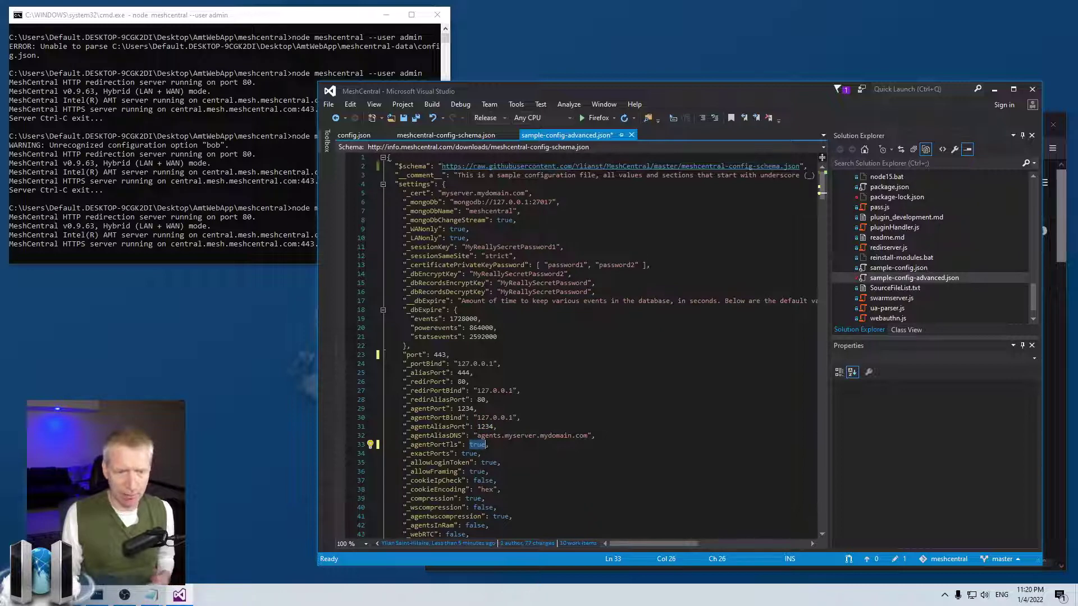
Step: Point out the _cookieEncoding string, the braces enclosing the _dbExpire object, its three entries, and the commas separating them
double_click(487, 489)
click(501, 489)
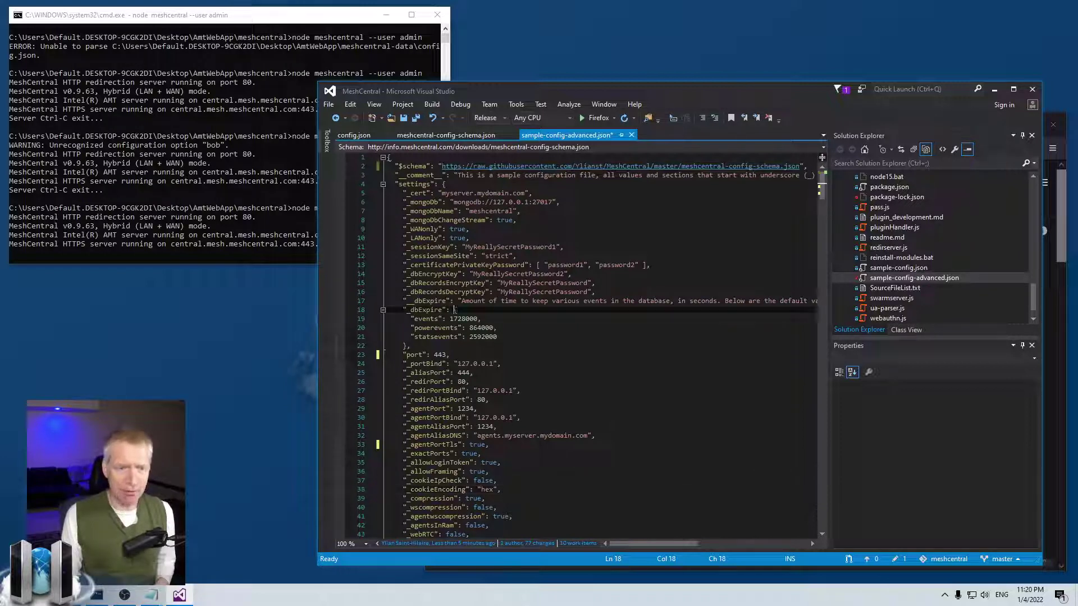
drag(453, 311, 458, 311)
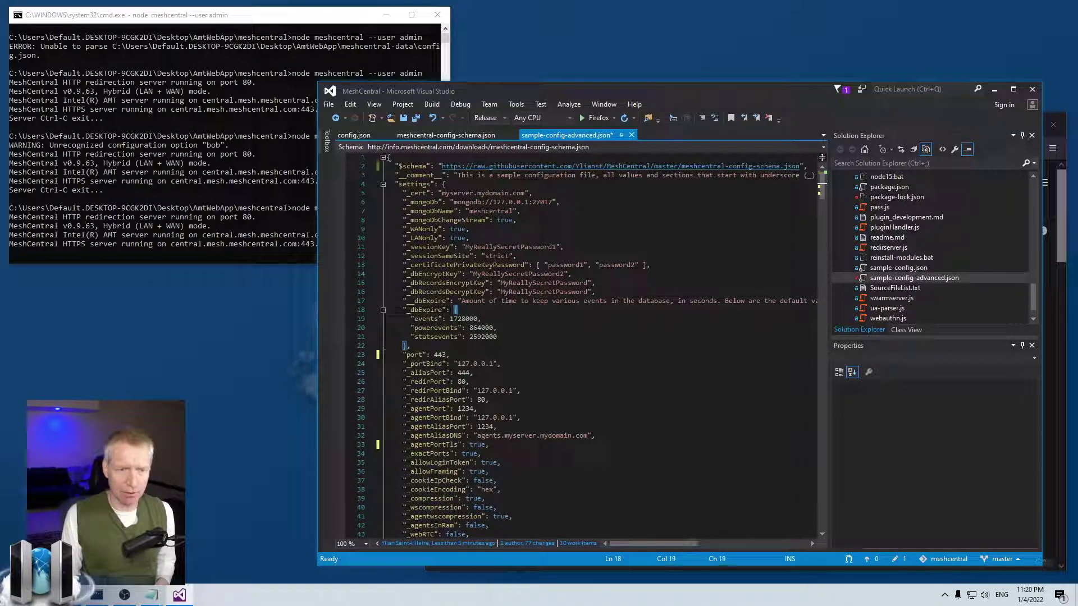
click(403, 346)
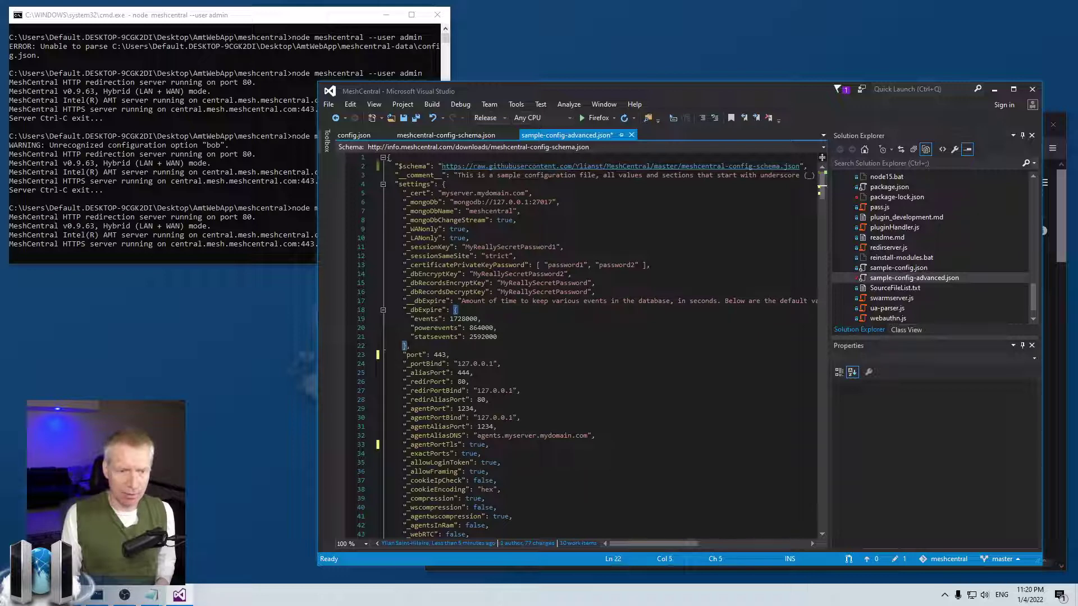
drag(453, 310, 458, 310)
click(459, 311)
click(469, 319)
click(446, 328)
click(446, 337)
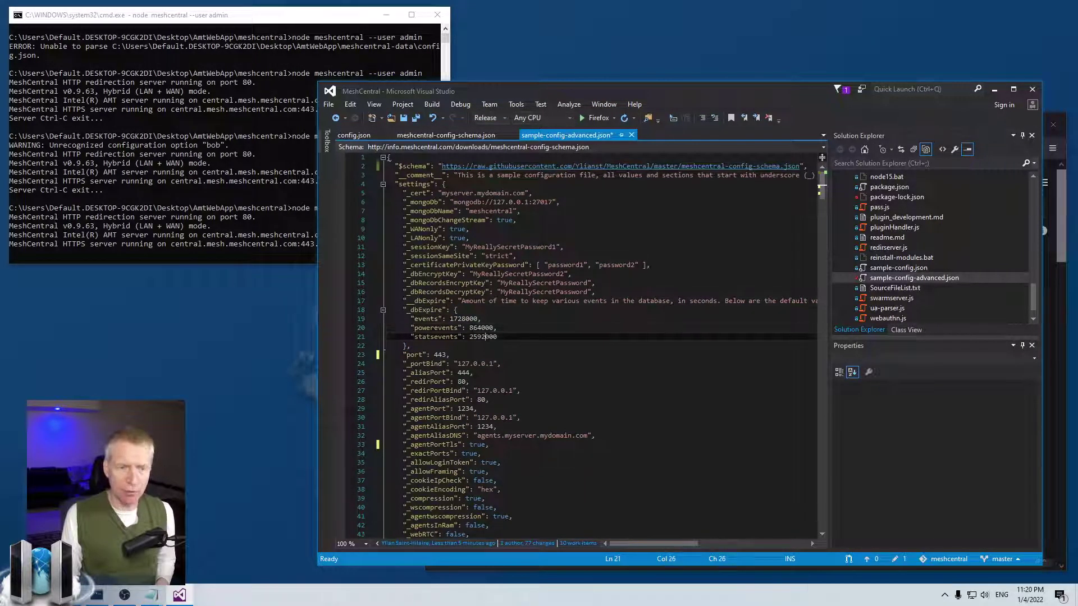
drag(478, 319, 481, 319)
click(494, 327)
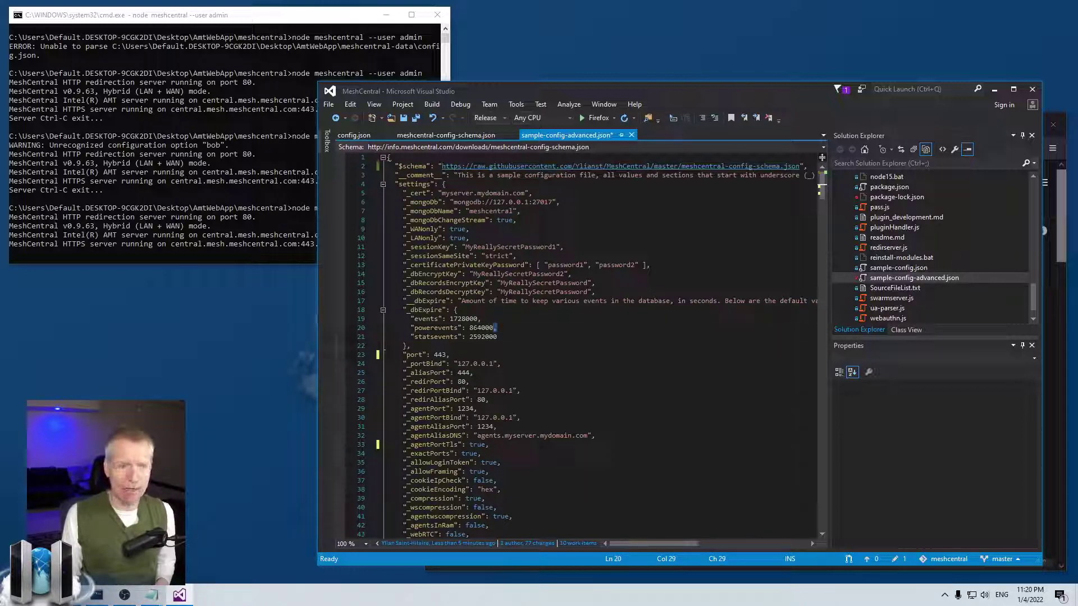
Step: Add a trailing comma after the statsevents value in sample-config-advanced.json and save the file
key(Down)
text(,)
key(Down)
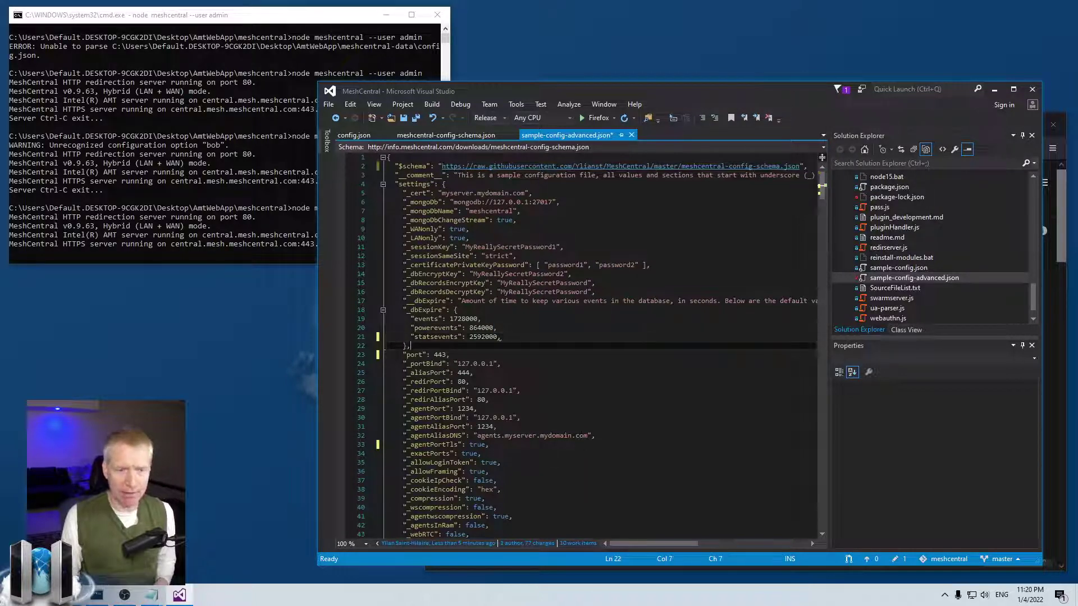
key(Up)
key(ctrl+s)
Step: Stop the running MeshCentral server, clear the console, and start it again with node meshcentral --user admin
click(150, 160)
key(ctrl+c)
text(cls)
key(Return)
key(Up)
key(Up)
key(Return)
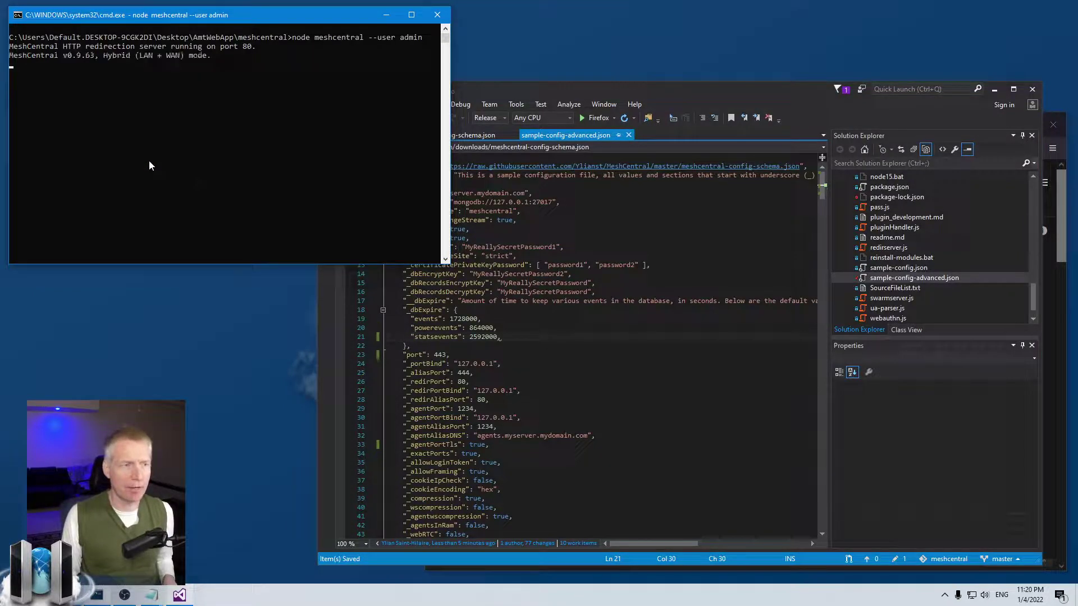
Step: Remove the underscore prefix from _dbExpire in sample-config-advanced.json and restart the MeshCentral server
click(500, 338)
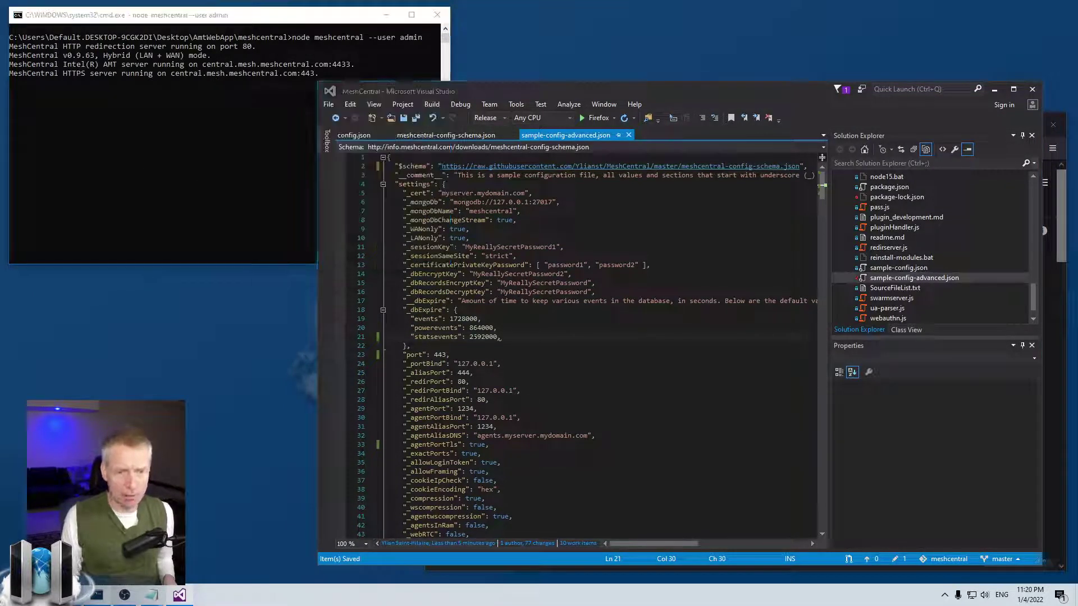
click(406, 309)
key(Delete)
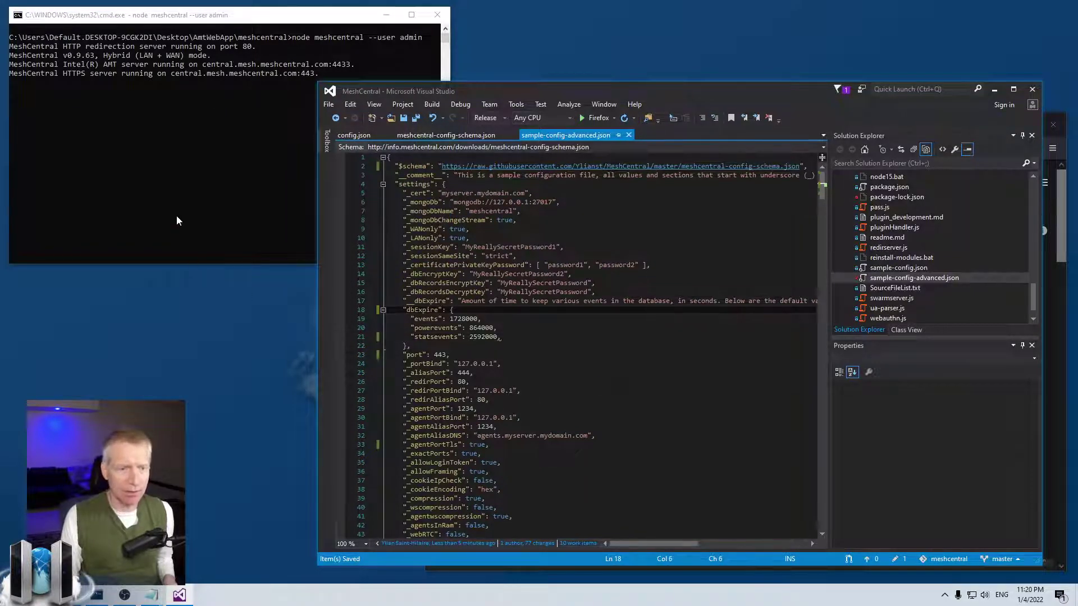
click(176, 220)
key(ctrl+c)
key(Up)
key(Return)
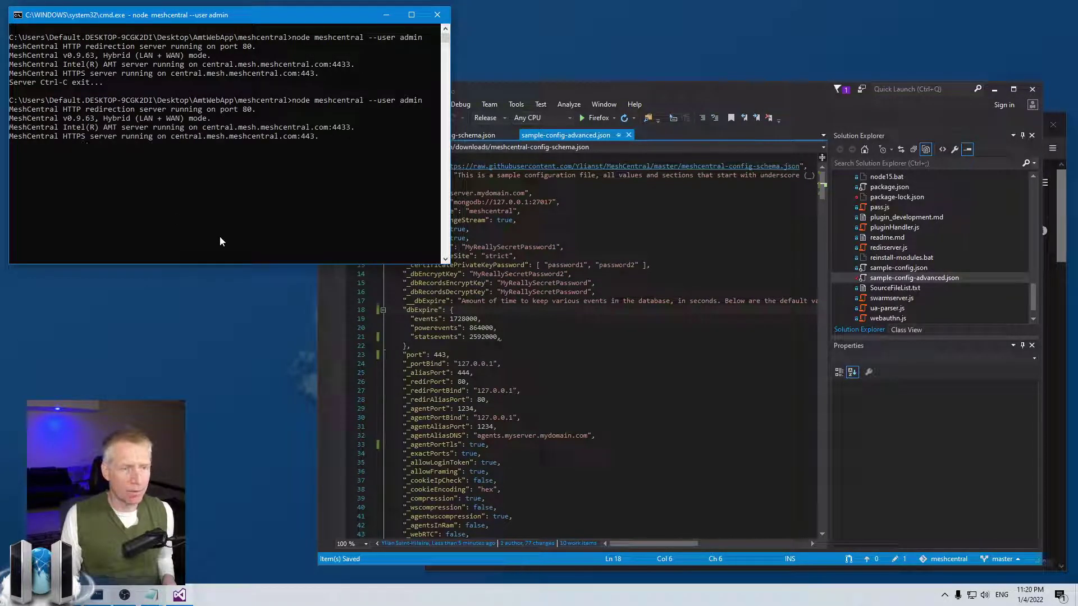
Step: Undo the recent edits in sample-config-advanced.json, including the dbExpire underscore removal and the statsevents trailing comma, and save the file
click(500, 337)
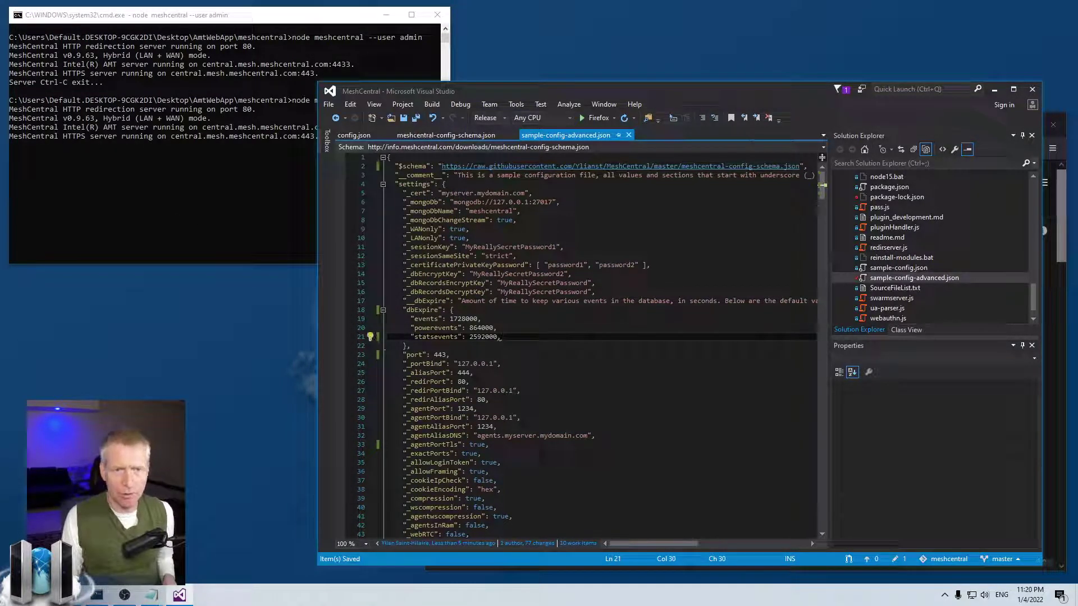
key(ctrl+z)
key(ctrl+z)
key(ctrl+z)
key(ctrl+z)
key(ctrl+z)
key(ctrl+z)
key(ctrl+z)
key(ctrl+z)
key(ctrl+z)
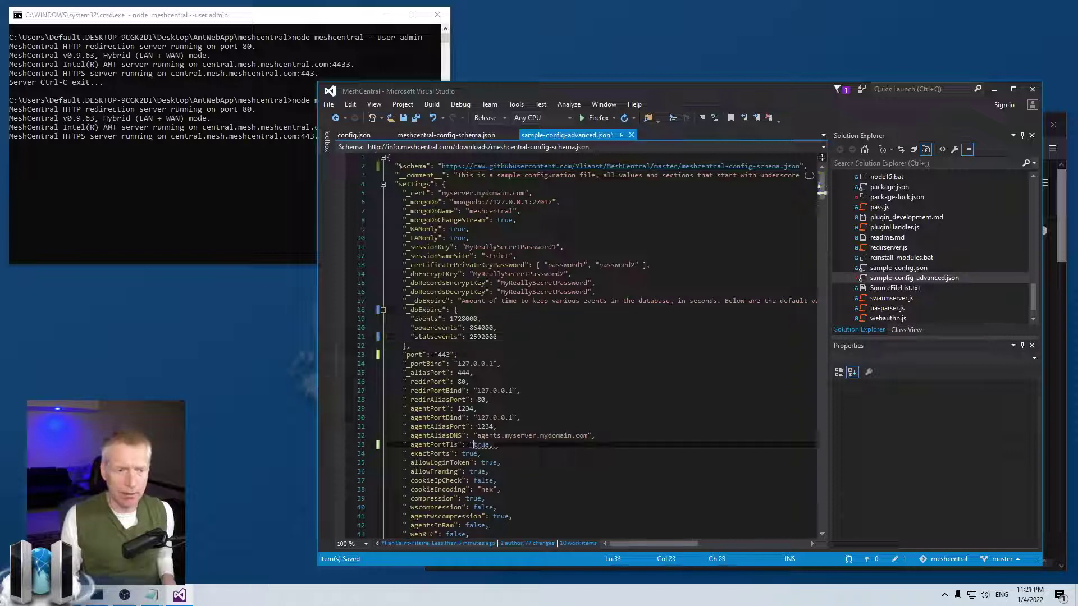
key(ctrl+s)
Step: In config.json, remove the underscore prefix from _DbExpire, add a trailing comma after the statsevents value, and save
click(358, 136)
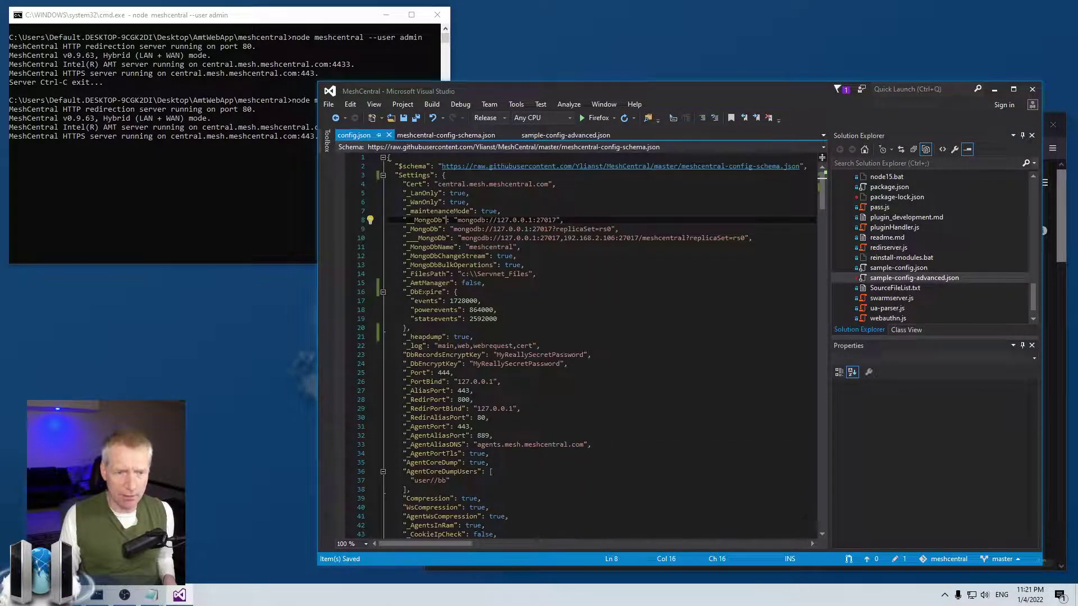
mouse_move(434, 332)
click(410, 292)
key(BackSpace)
key(Down)
key(Down)
key(Down)
key(End)
text(,)
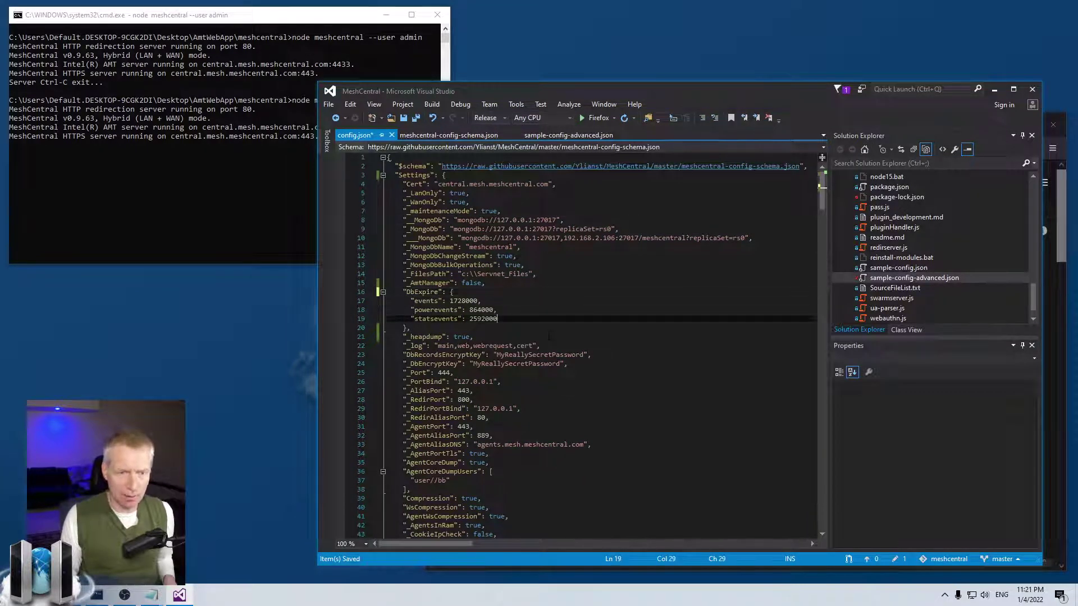
key(ctrl+s)
Step: Stop the MeshCentral server and rerun node meshcentral --user admin to test the edited config.json
click(288, 227)
key(ctrl+c)
key(Up)
key(Return)
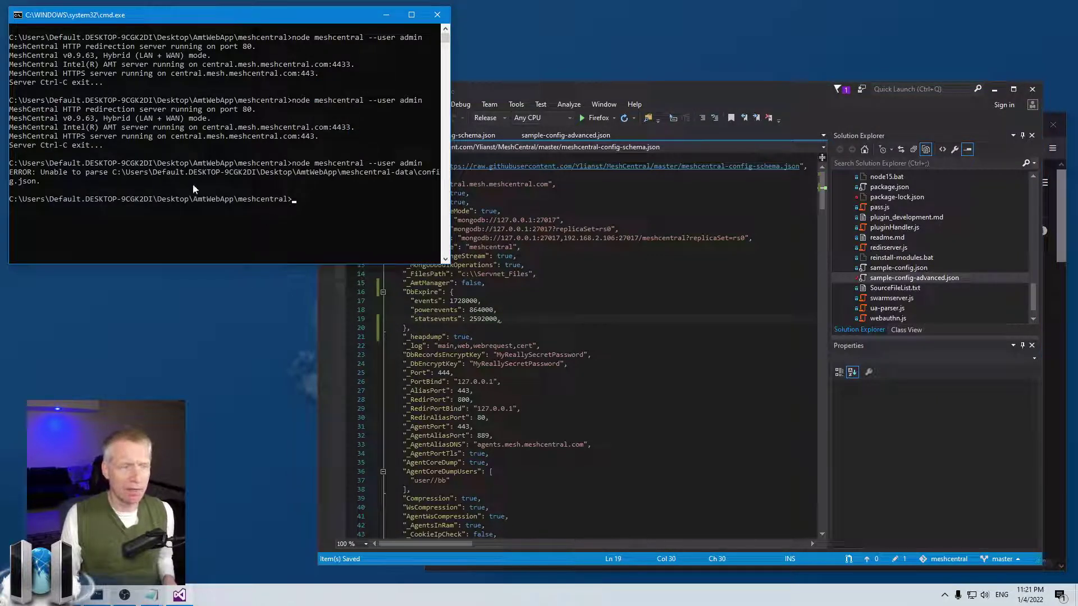
Step: Remove the trailing comma after the statsevents value, save config.json, and start the MeshCentral server again
click(522, 319)
key(BackSpace)
key(ctrl+s)
click(130, 191)
key(Up)
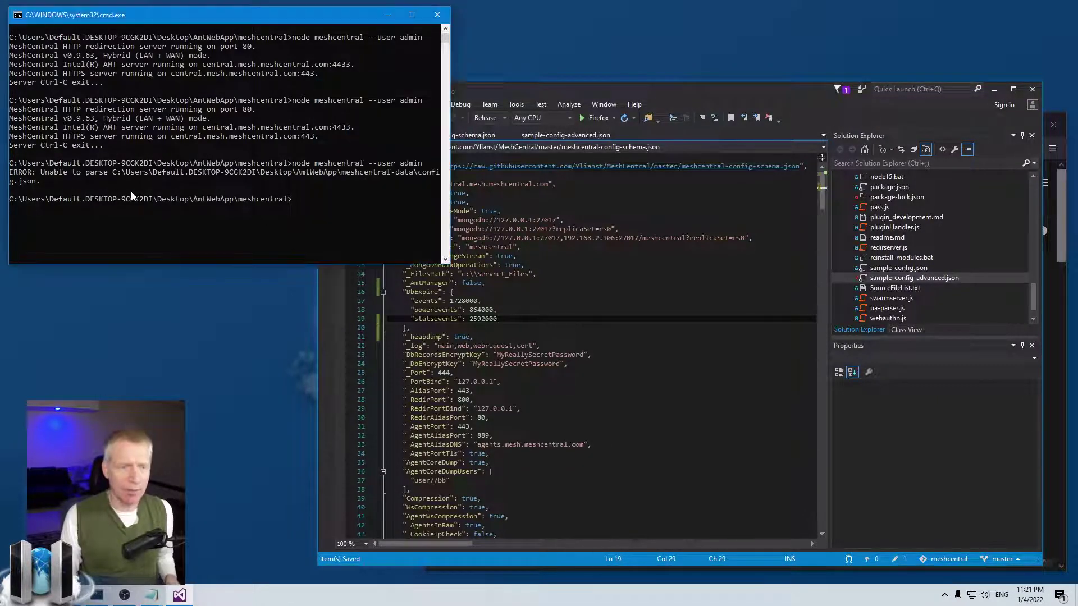
key(Return)
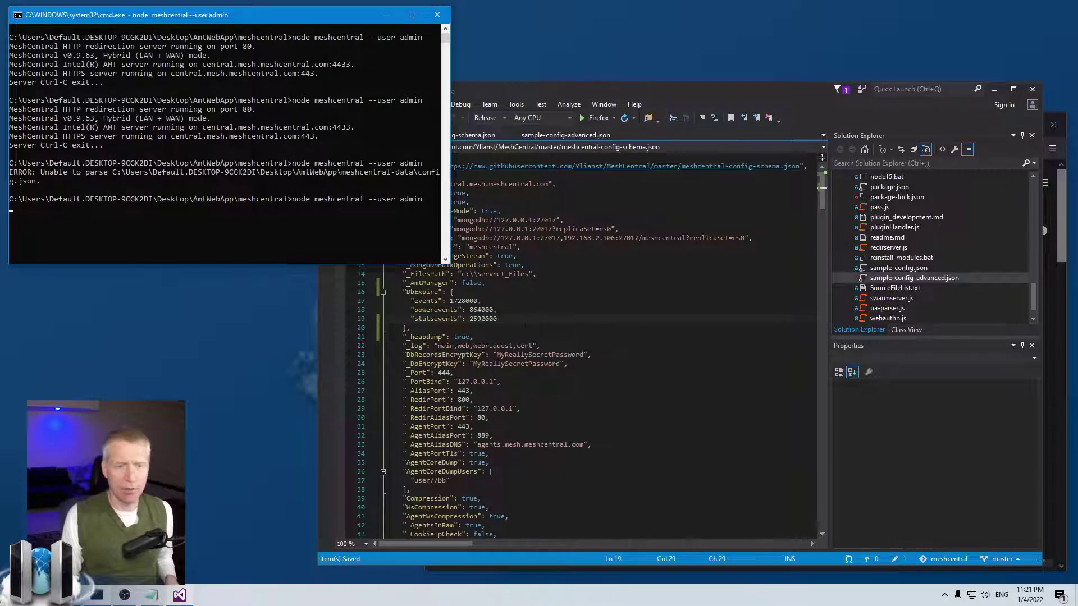
Step: Point out the comma after the powerevents entry and the end of statsevents, the last entry in DbExpire
click(497, 309)
click(497, 318)
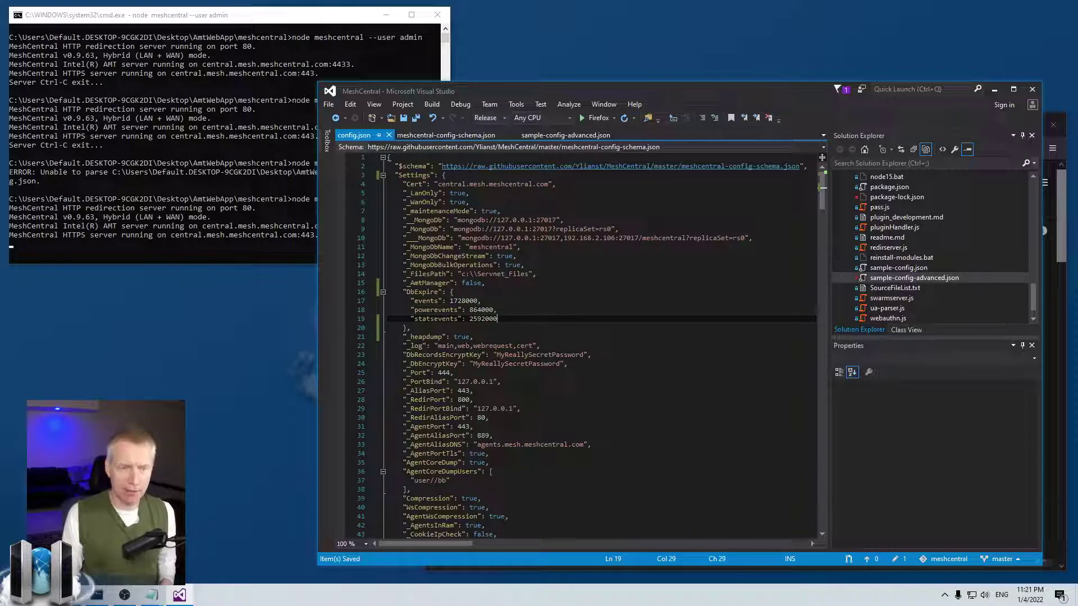
drag(415, 319, 497, 319)
click(499, 327)
click(500, 319)
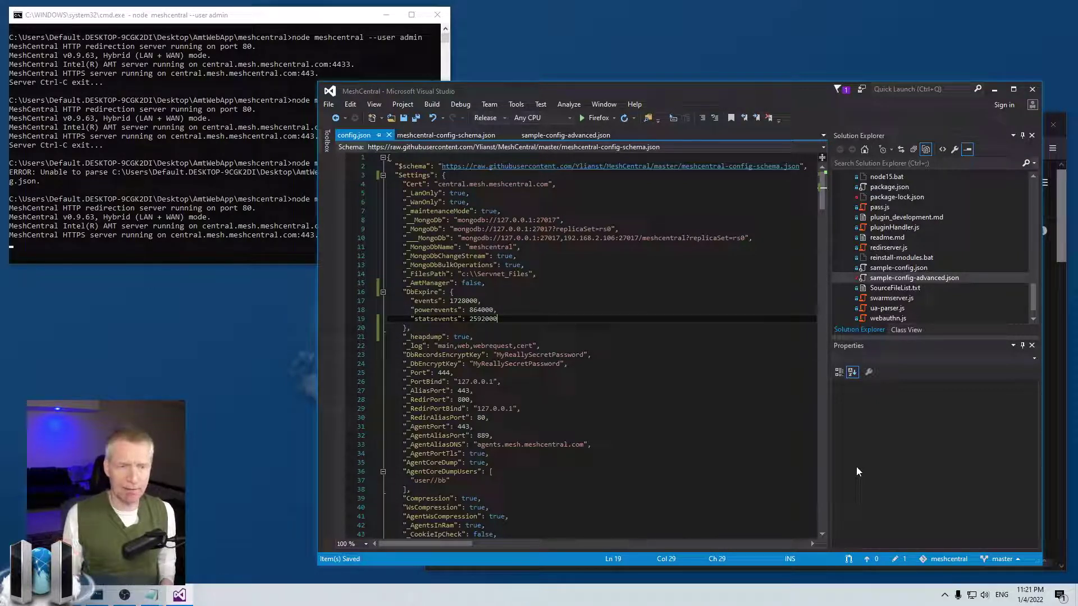
click(716, 381)
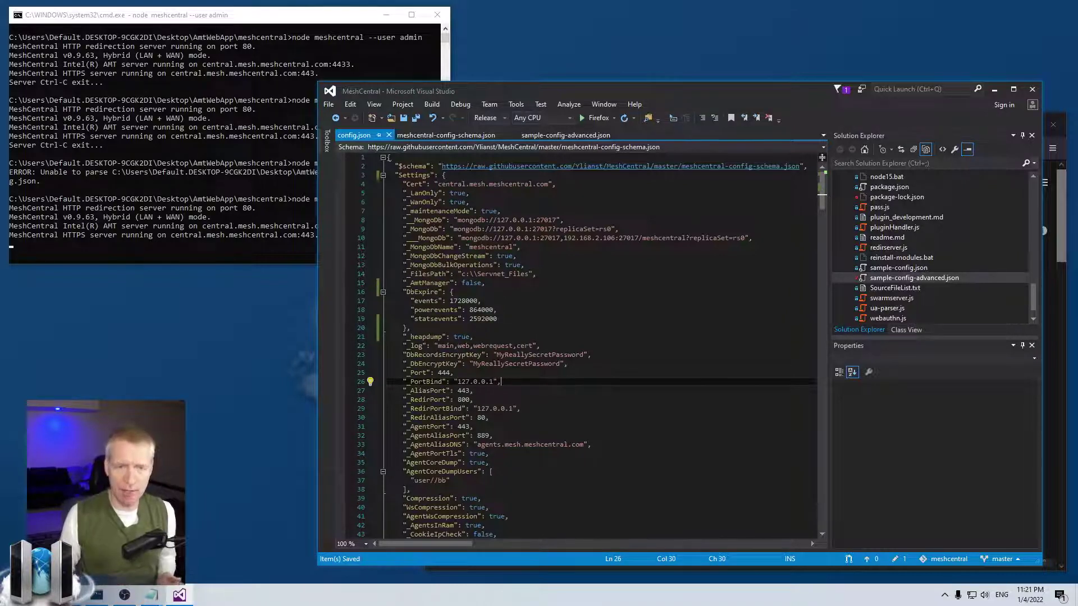
Step: Copy the $schema URL from config.json and open it in a new Firefox tab
click(441, 166)
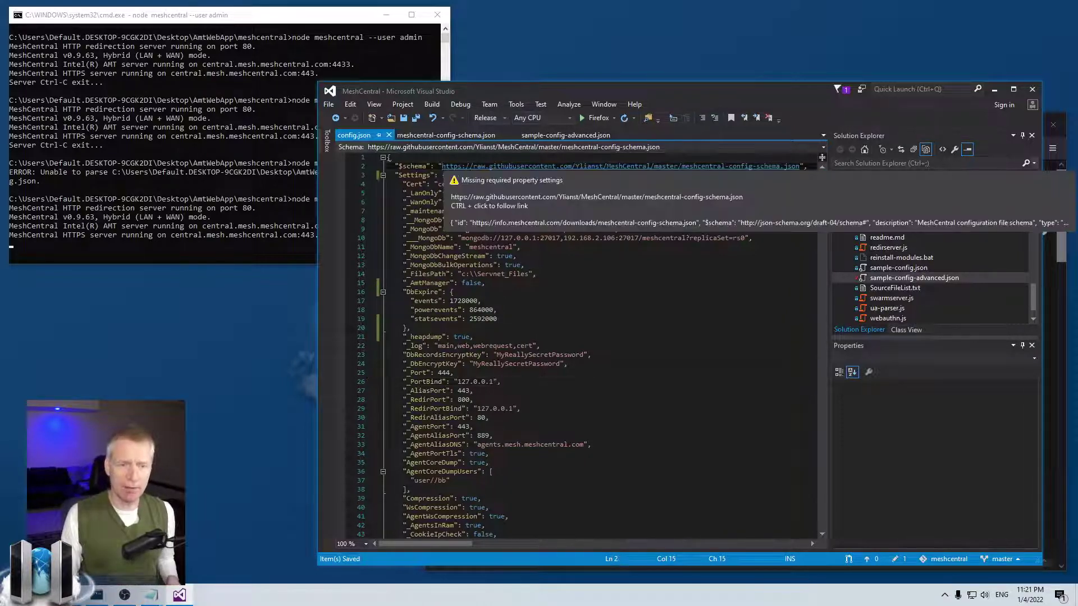
drag(441, 167, 799, 169)
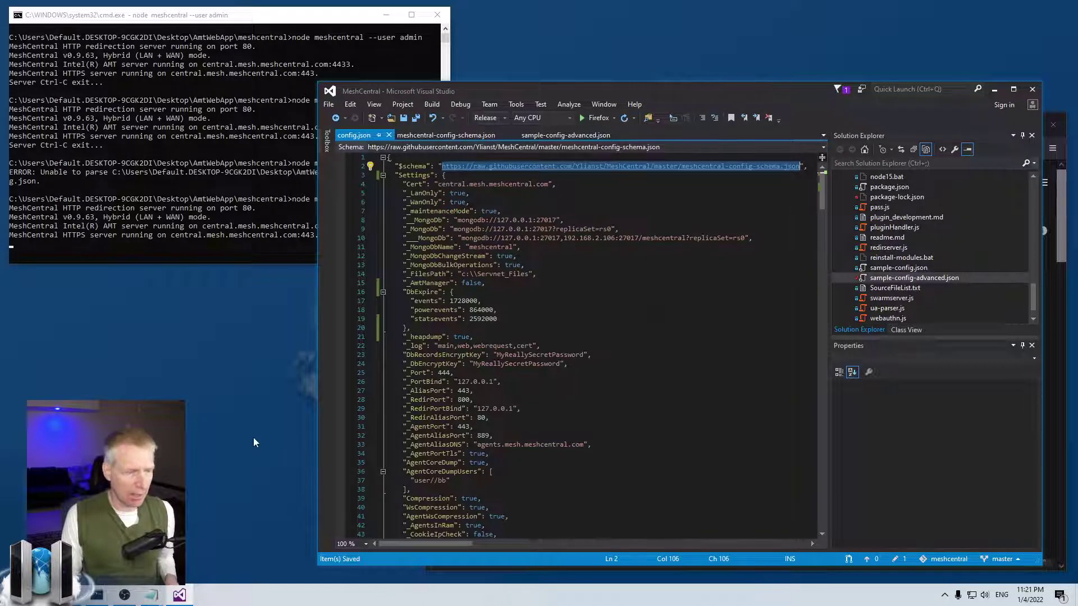
key(alt+Tab)
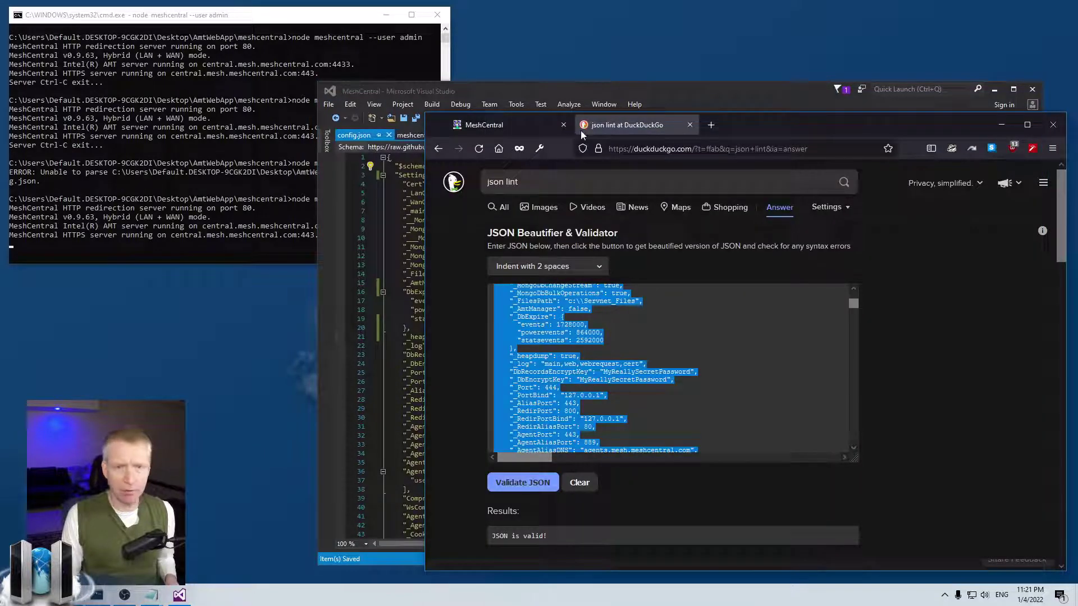
click(710, 124)
key(ctrl+v)
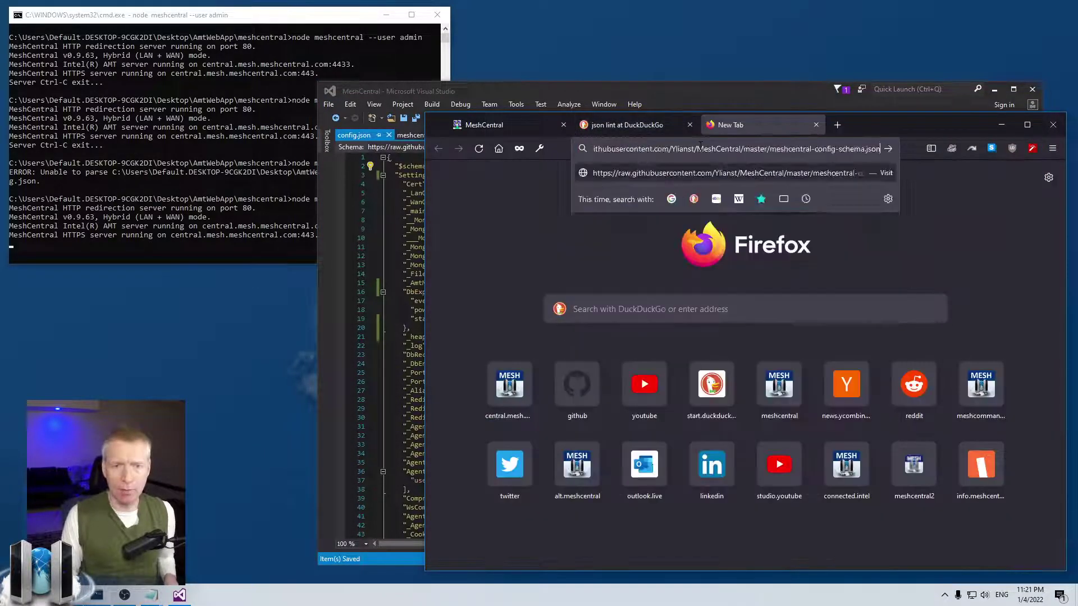
key(Return)
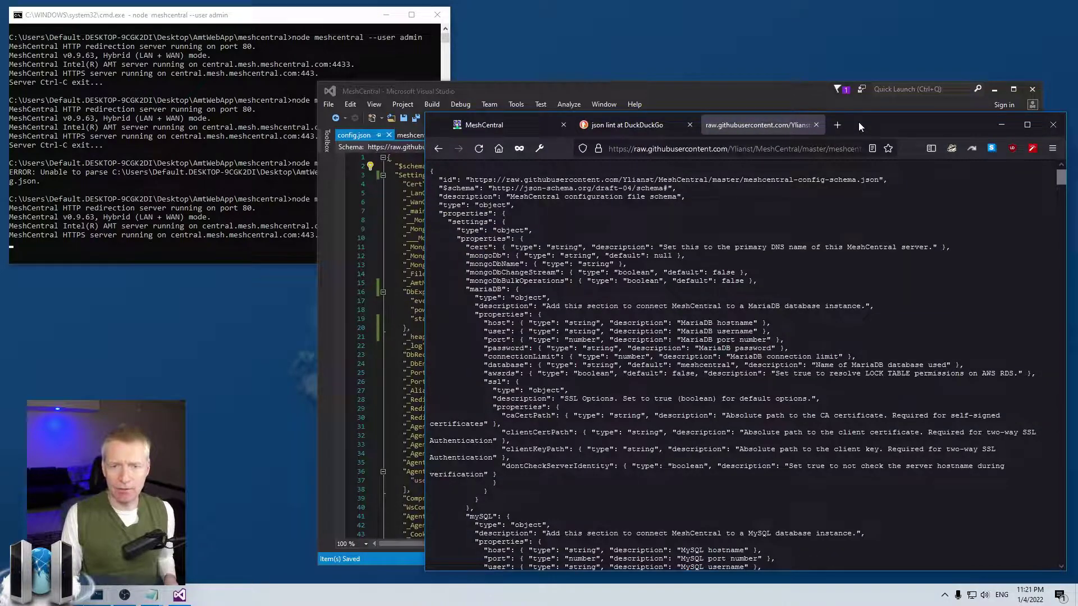
Step: Reposition the browser window and enlarge it so more of the schema file fits
double_click(857, 123)
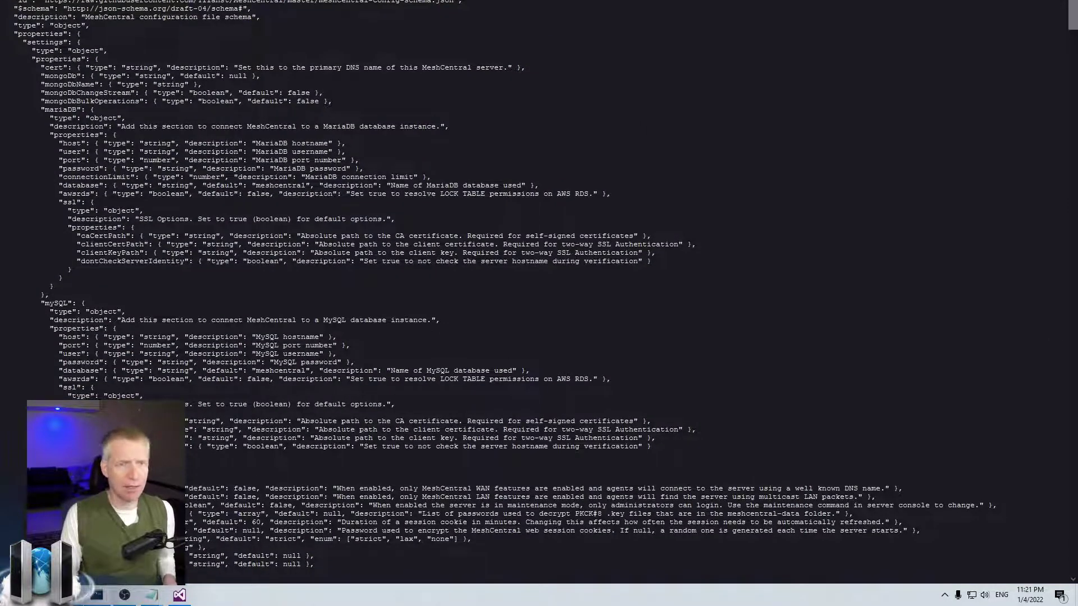
double_click(551, 1)
drag(857, 122, 591, 42)
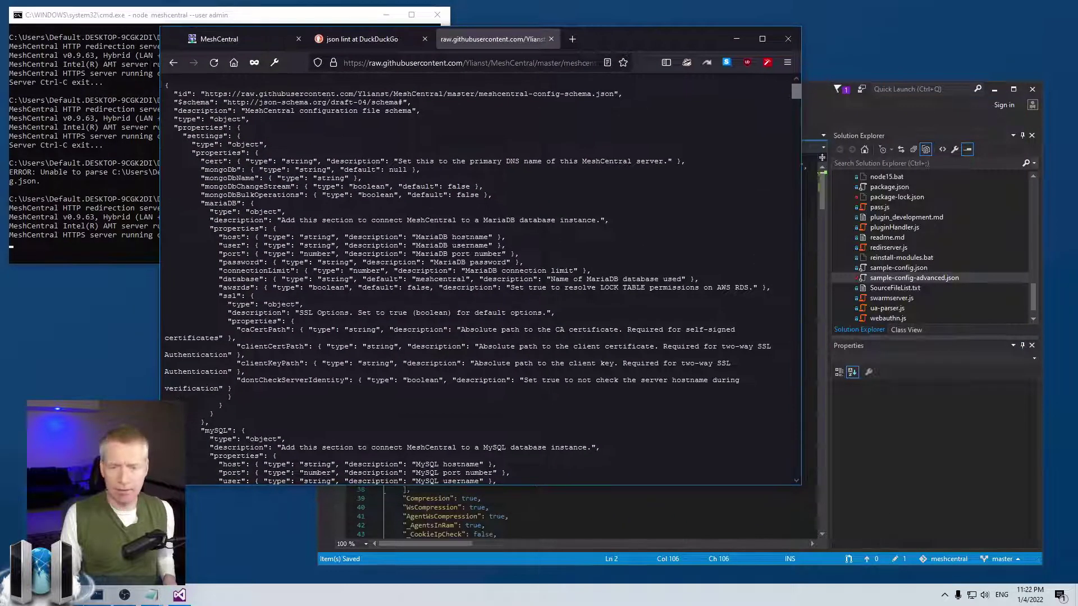
drag(803, 486, 1017, 570)
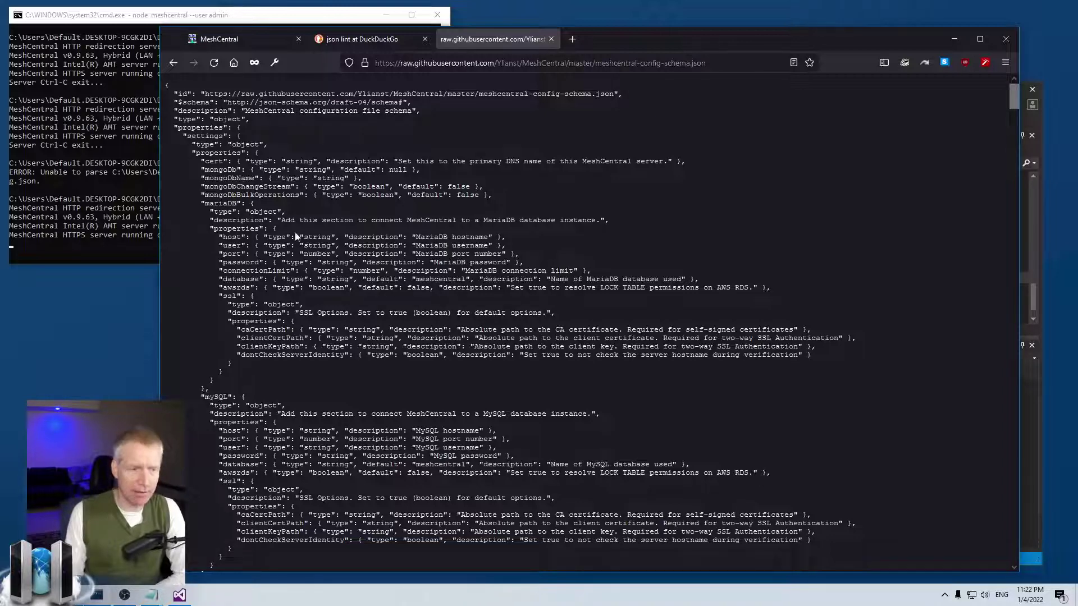
Step: Examine the schema's settings properties for their value types, defaults and descriptions, from the database options through the port and agent options
scroll(589, 323, down, 3)
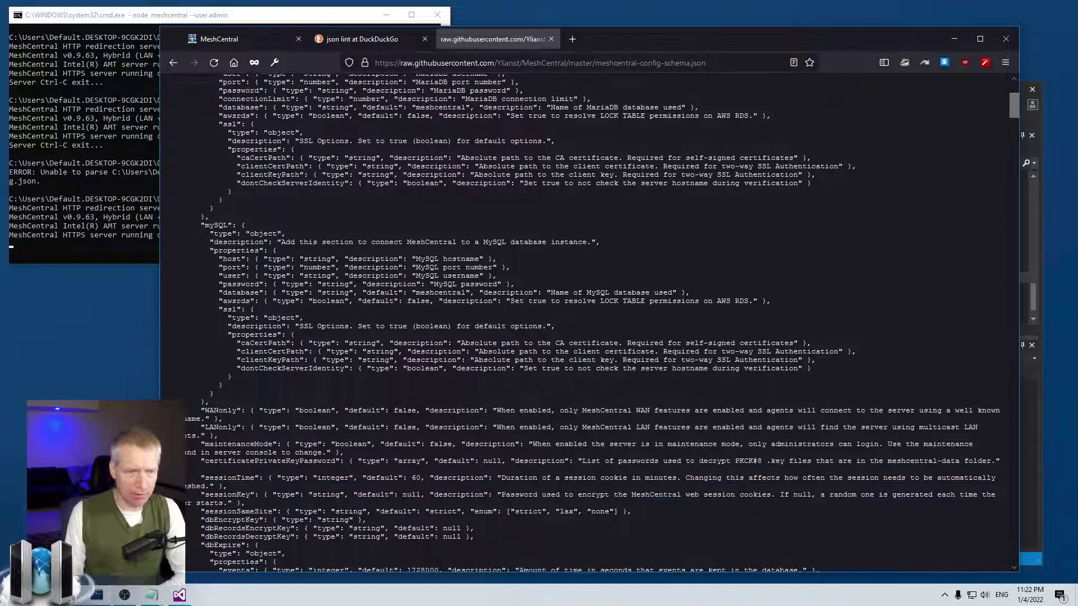
scroll(257, 348, down, 2)
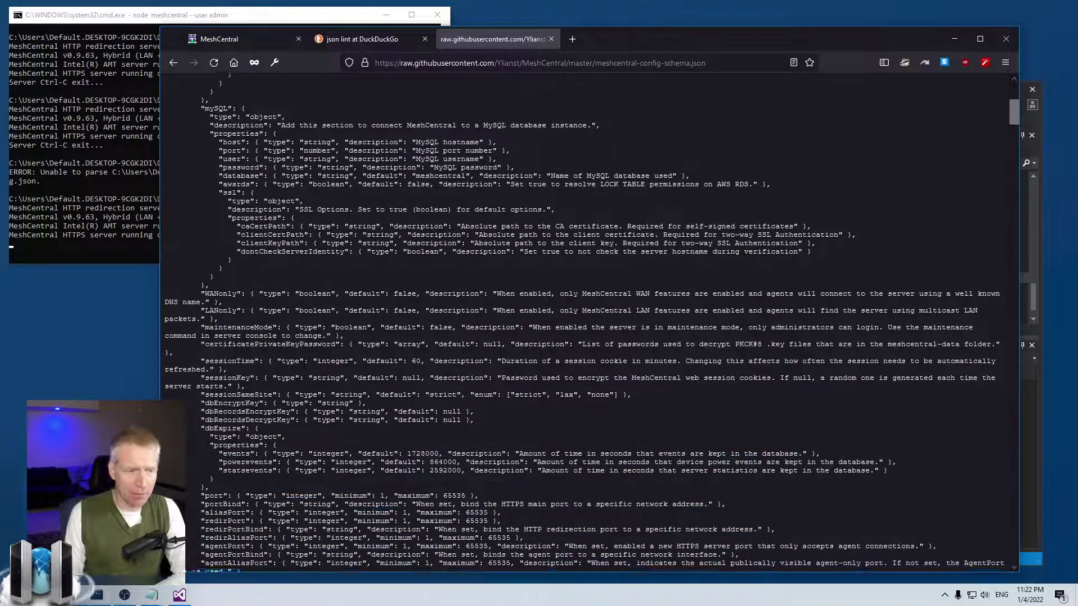
drag(204, 353, 717, 353)
click(234, 368)
drag(215, 370, 475, 370)
click(422, 350)
scroll(422, 349, down, 1)
scroll(589, 322, down, 5)
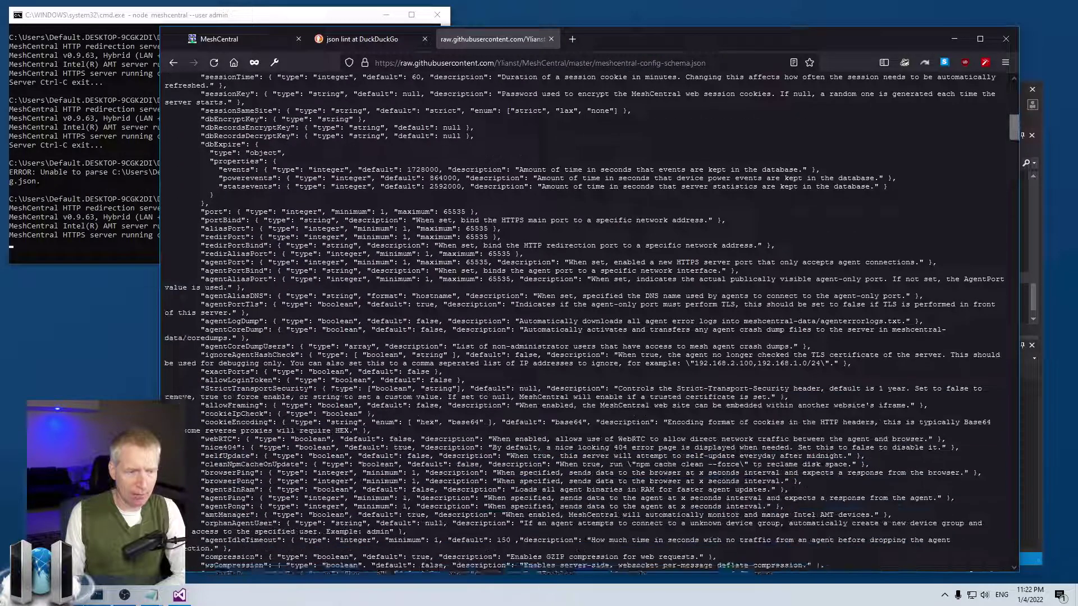
scroll(589, 323, up, 10)
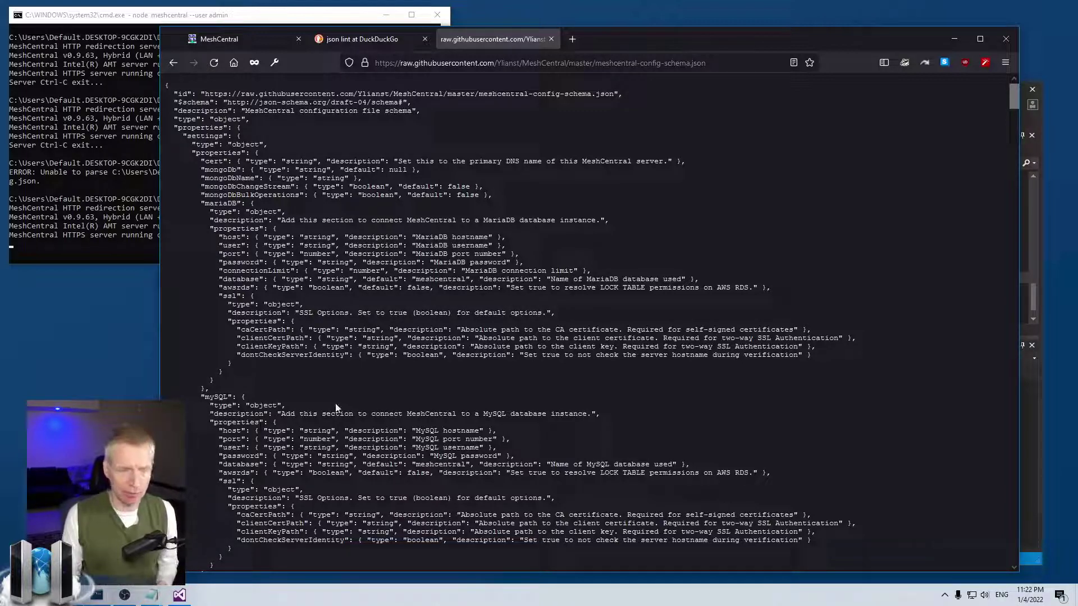
Step: Open meshcentral.com in a new browser tab and go from there to the Ylianst/MeshCentral repository on GitHub
click(572, 39)
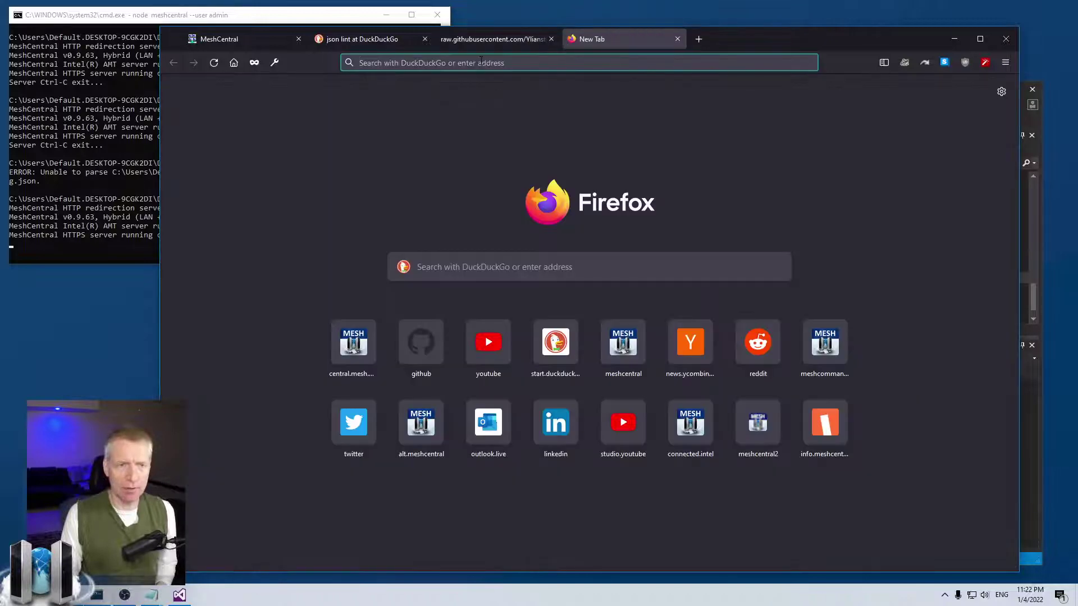
click(480, 61)
click(197, 303)
click(503, 270)
text(github meshcentra)
key(ctrl+a)
key(BackSpace)
text(meshcentral.com)
key(Return)
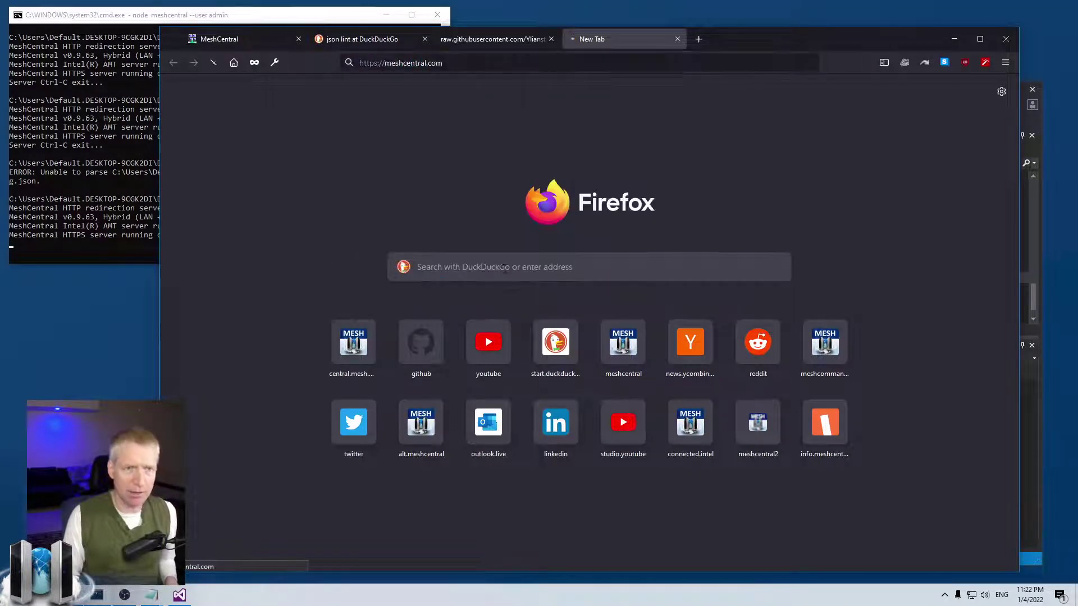
click(400, 118)
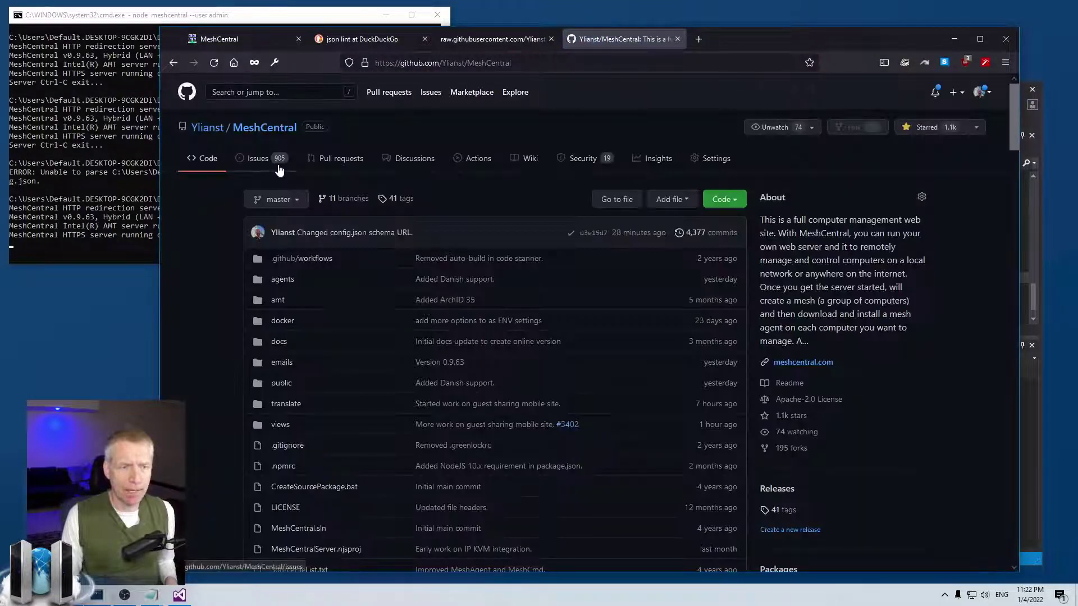
Step: Open the meshcentral-config-schema.json file from the MeshCentral repository's file list
scroll(438, 348, down, 6)
scroll(438, 348, down, 5)
click(331, 357)
Step: Examine the schema's options on GitHub from certUrl, myServer and passwordRequirements through userConsentFlags, limits and terminal
scroll(519, 393, down, 4)
scroll(518, 393, down, 2)
scroll(519, 393, up, 5)
scroll(518, 393, down, 10)
scroll(519, 393, down, 20)
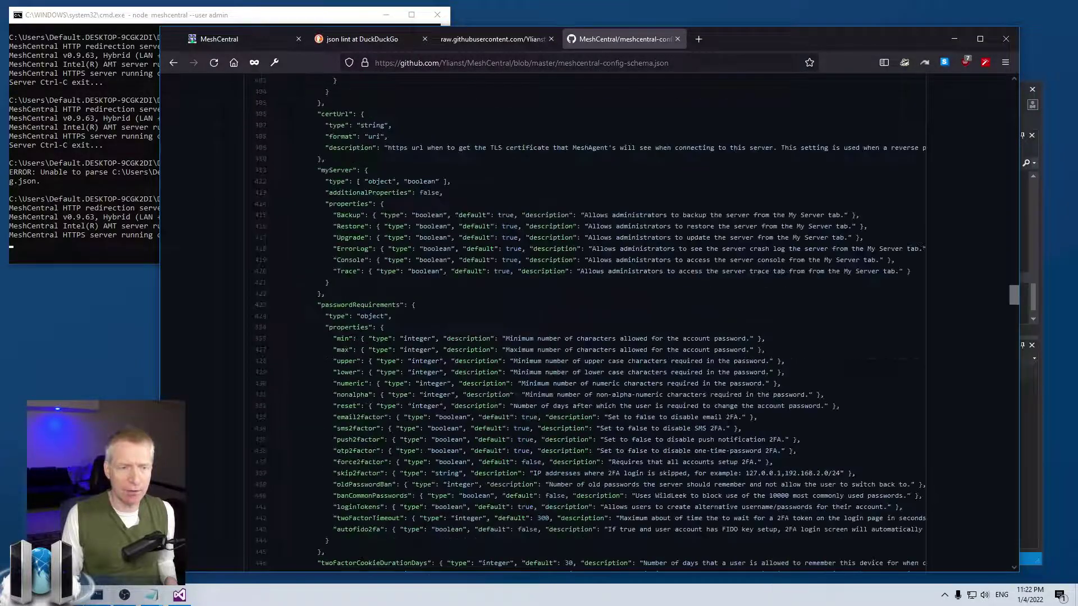
scroll(513, 390, down, 10)
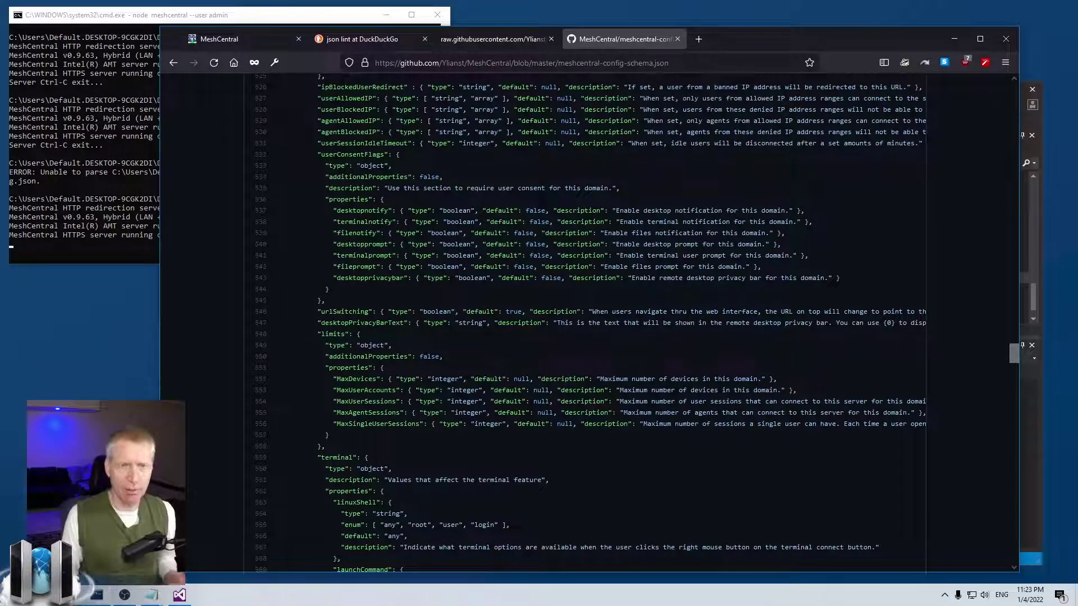
scroll(517, 397, down, 8)
scroll(518, 397, down, 5)
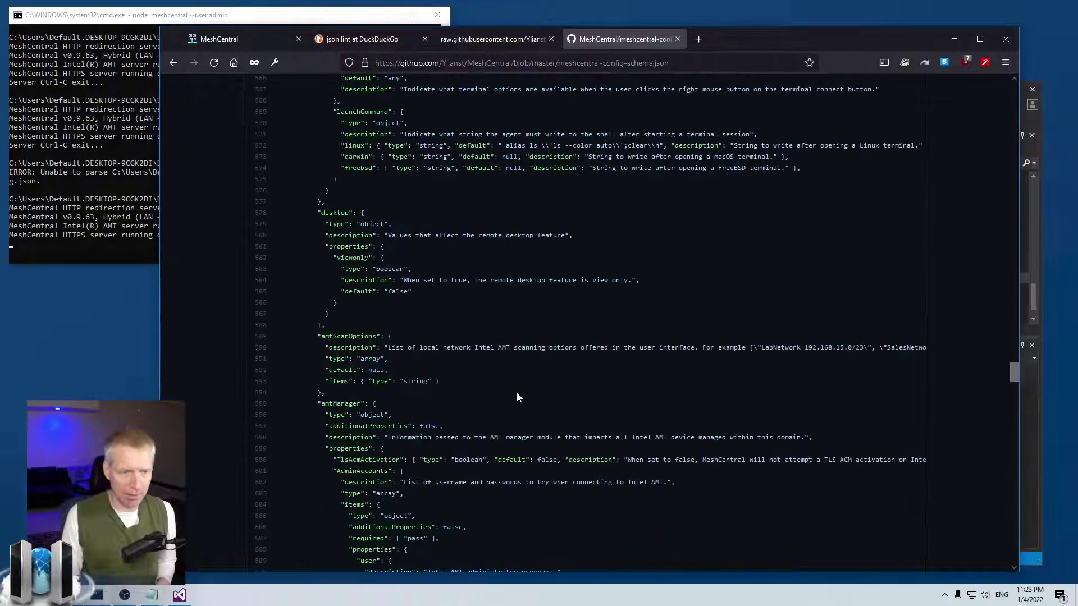
Step: Examine the schema's desktop, amtManager, WifiProfiles, sendgrid and smtp sections for their properties, types and descriptions
double_click(334, 213)
click(407, 323)
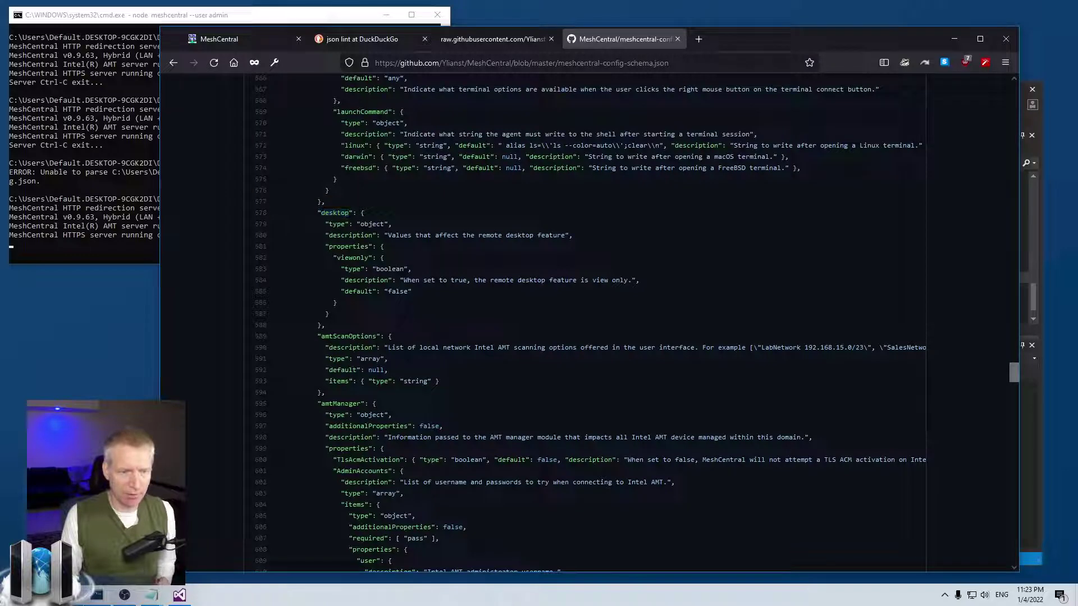
double_click(340, 403)
scroll(514, 410, down, 8)
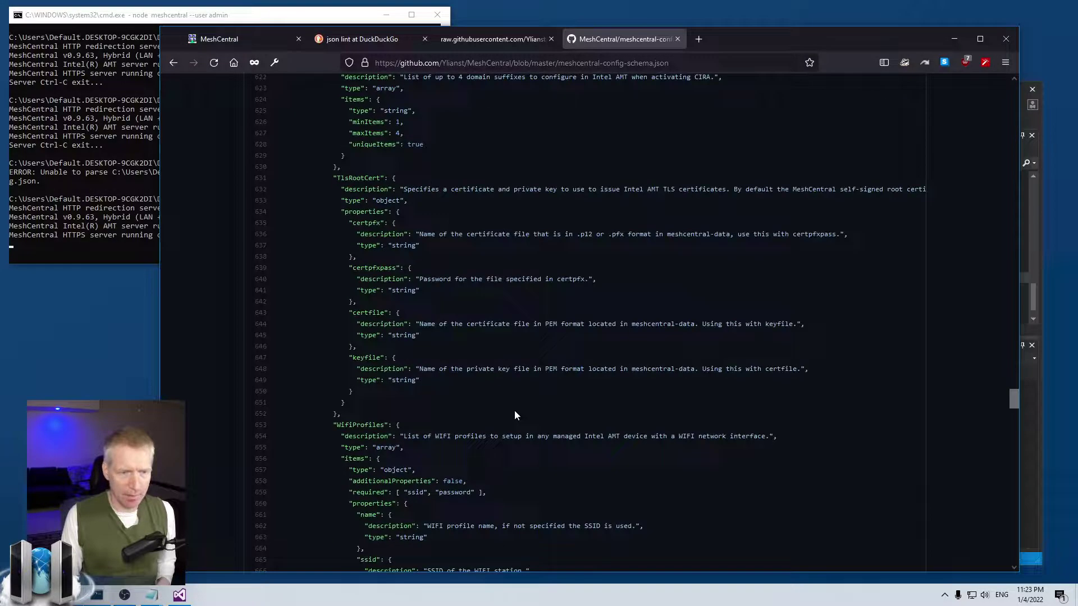
double_click(359, 425)
scroll(556, 442, down, 18)
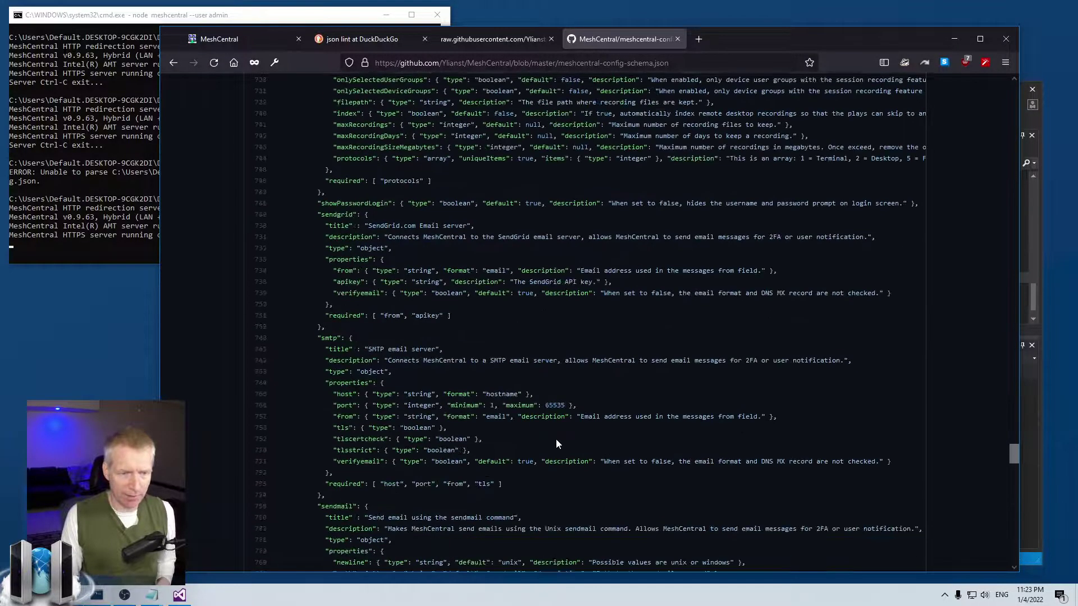
scroll(591, 325, down, 5)
drag(332, 395, 465, 418)
click(465, 417)
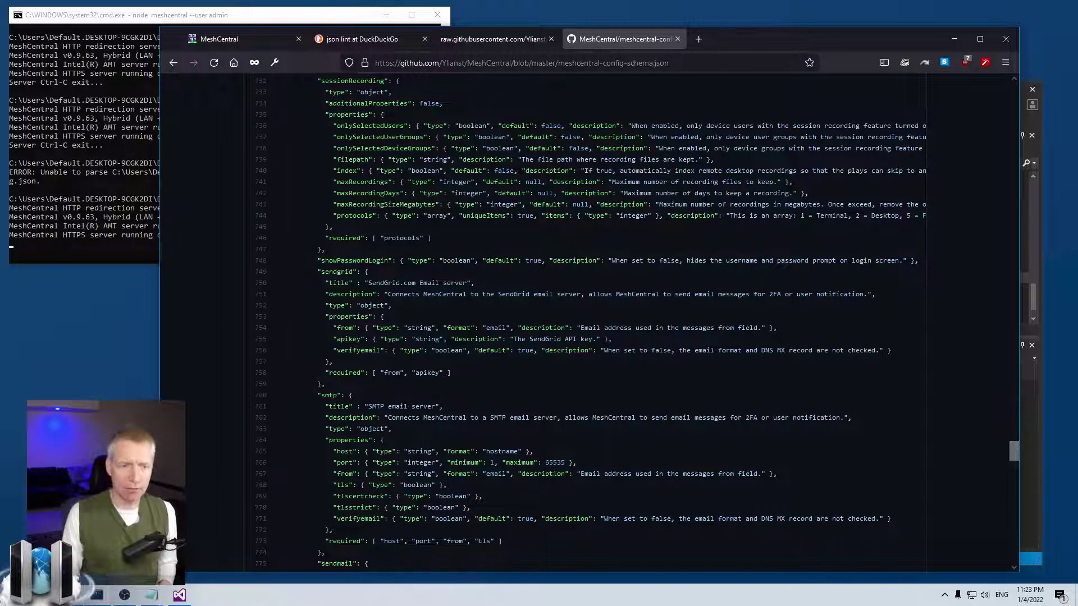
scroll(553, 481, up, 10)
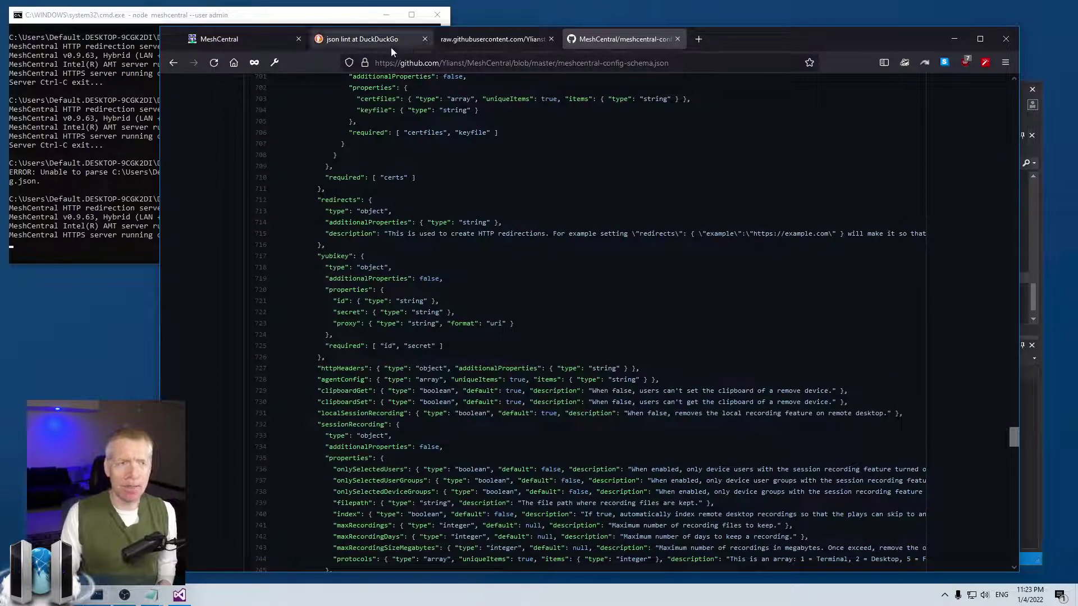
Step: Return to config.json in Visual Studio and highlight the $schema key and its URL
click(953, 38)
click(645, 363)
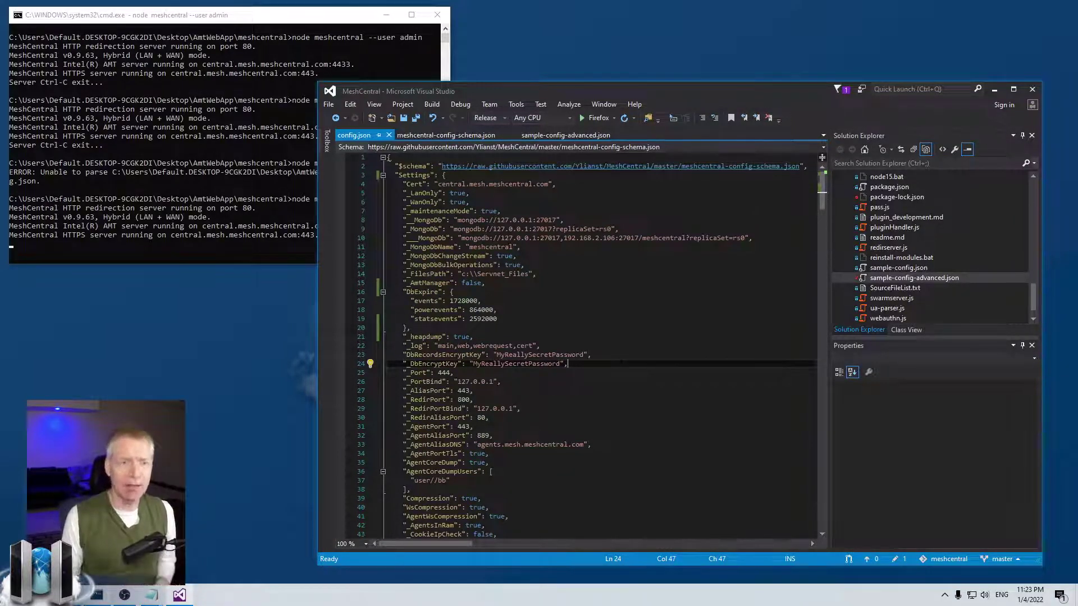
double_click(413, 166)
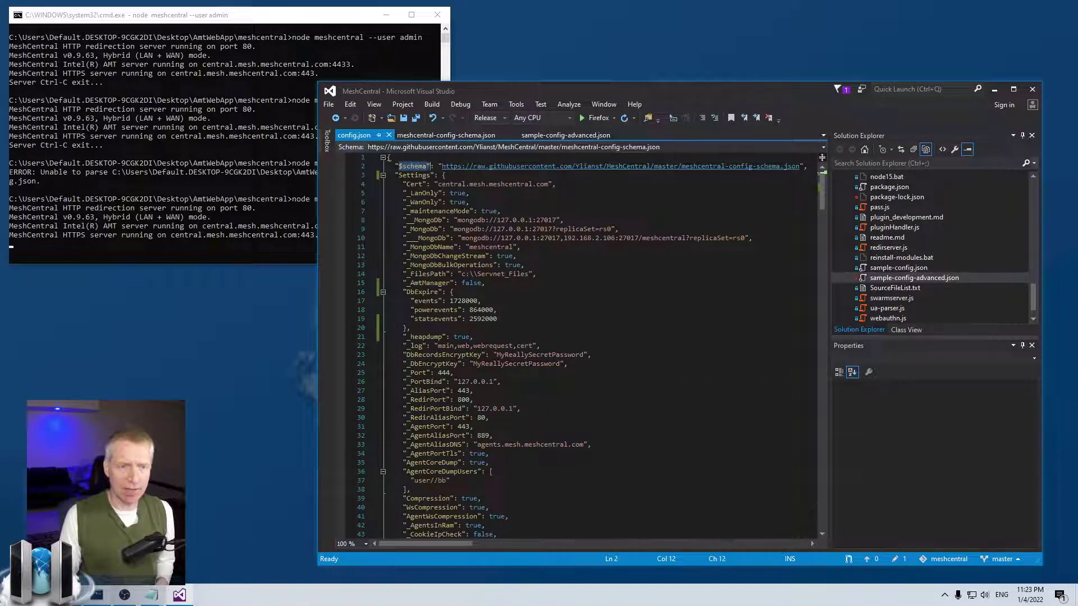
drag(441, 166, 799, 166)
click(802, 167)
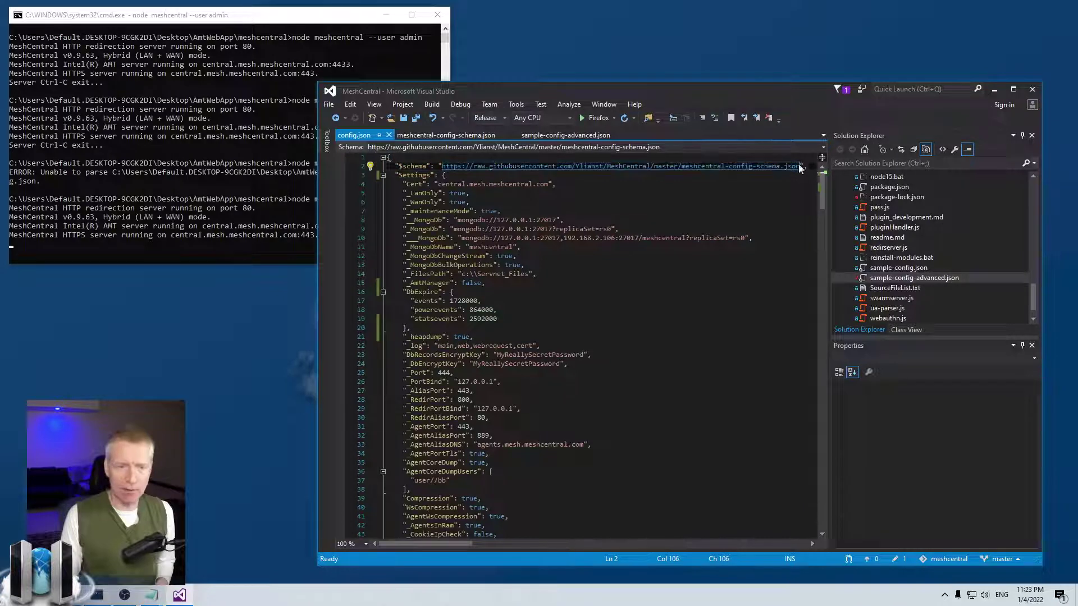